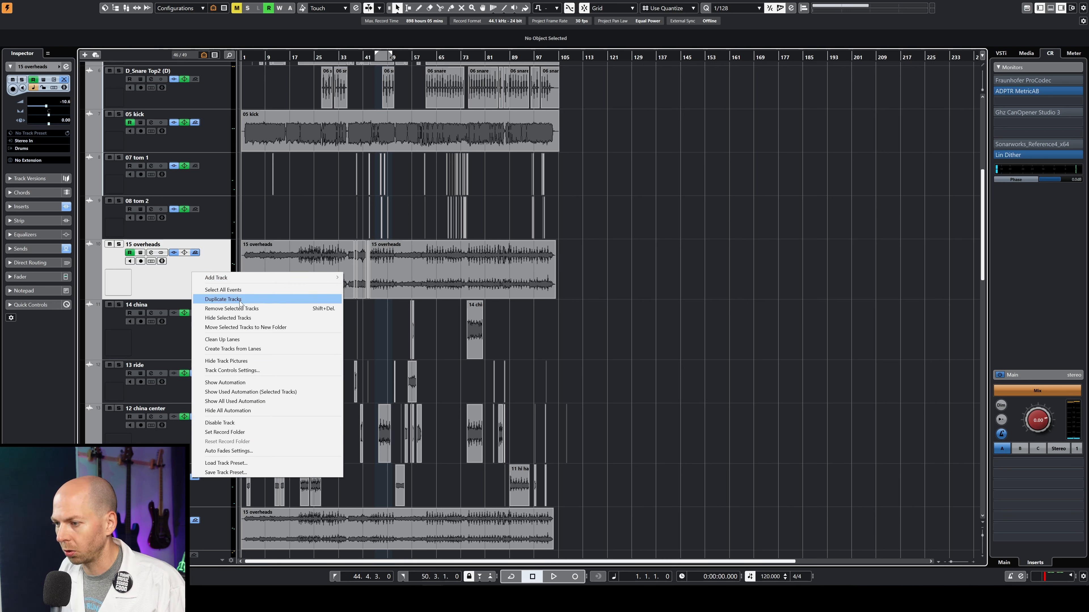
Duplicate the 15 overheads track and name the copy Fake Room 1.
click(224, 300)
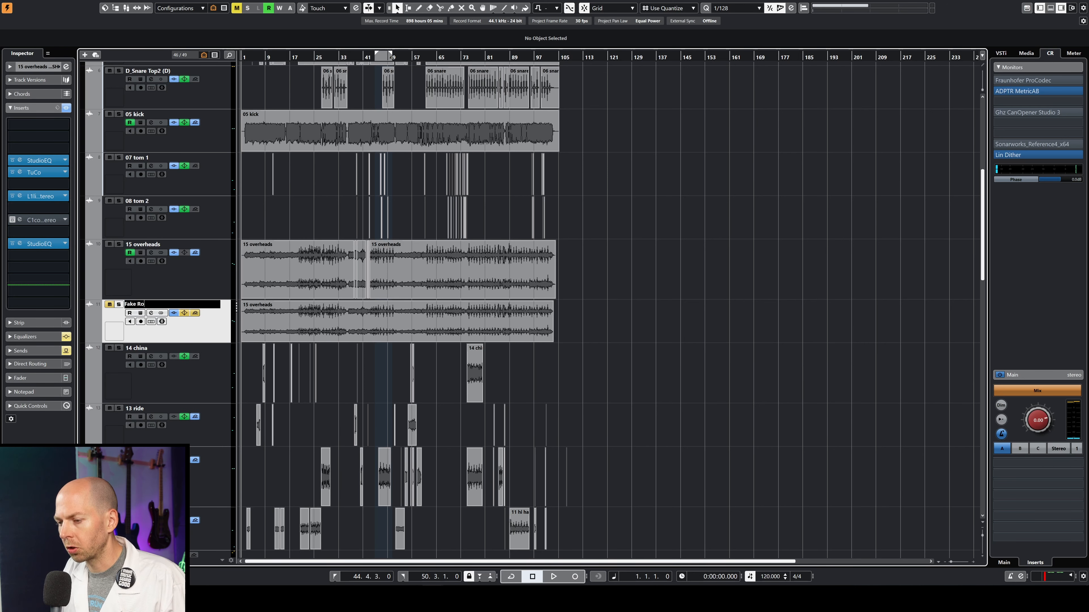
text(Room)
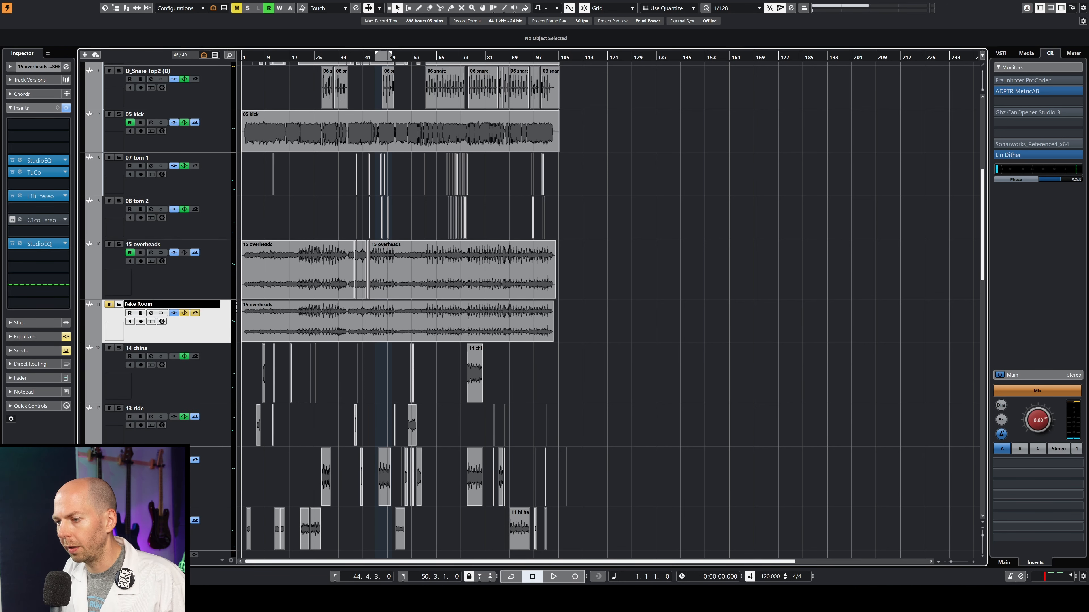
text( 1)
key(Return)
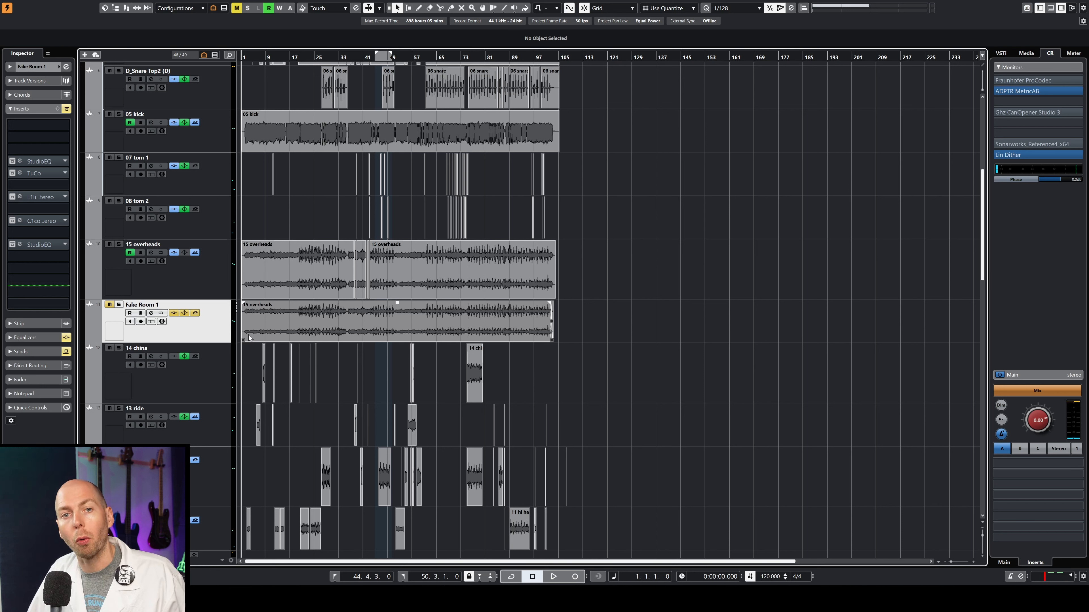
Open the first StudioEQ insert on Fake Room 1, take it out of bypass, and unmute and solo the track.
click(29, 162)
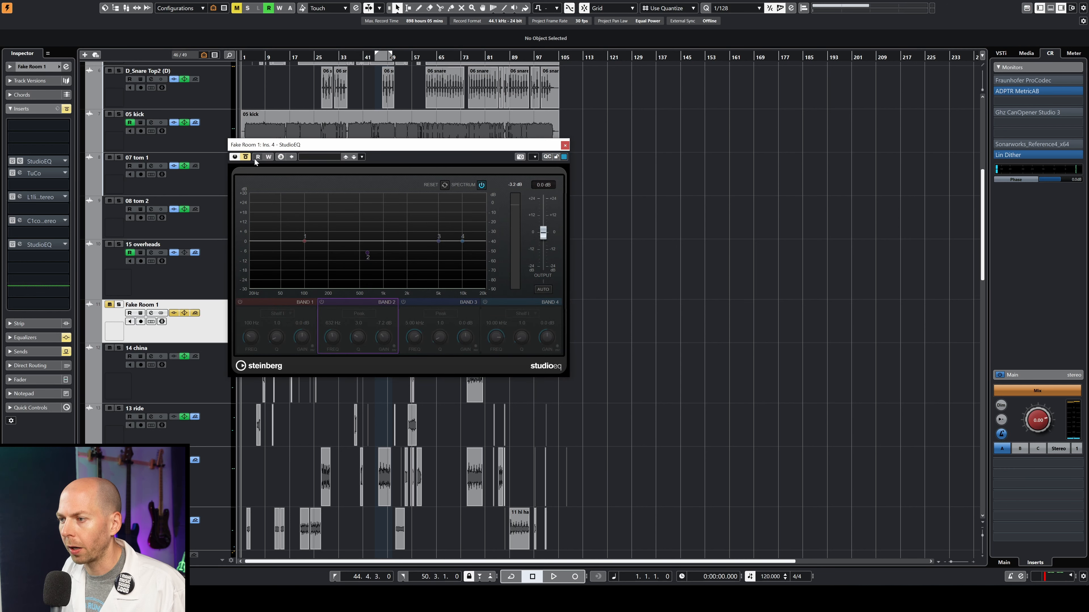
click(245, 157)
click(109, 305)
click(119, 304)
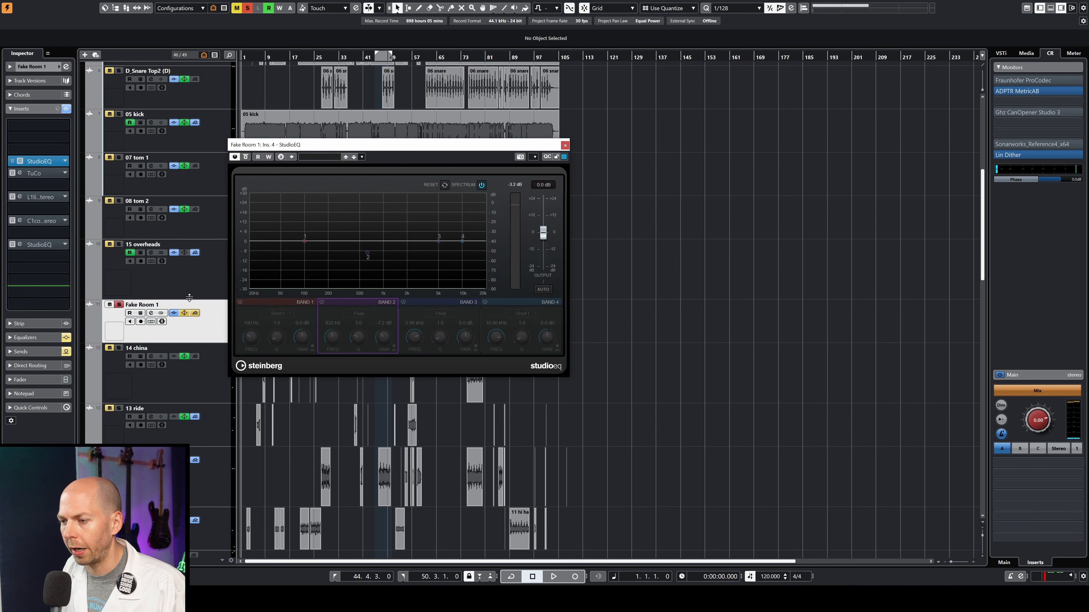
drag(302, 147, 475, 161)
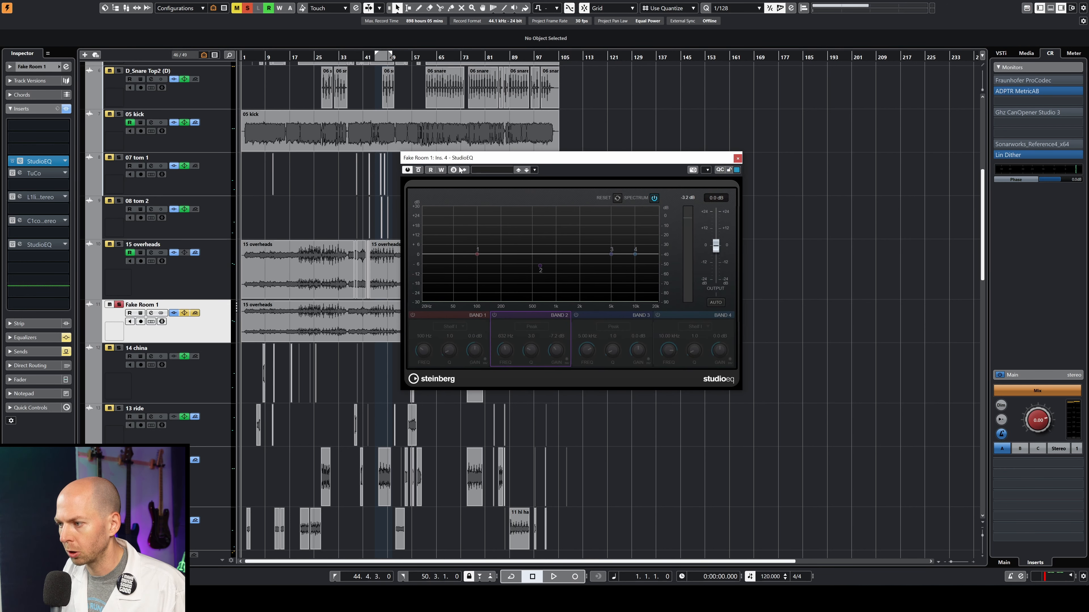
Set StudioEQ band 1 to a Cut filter at 315 Hz with Q 2.6, with the output at 23.4 dB.
drag(477, 255, 507, 297)
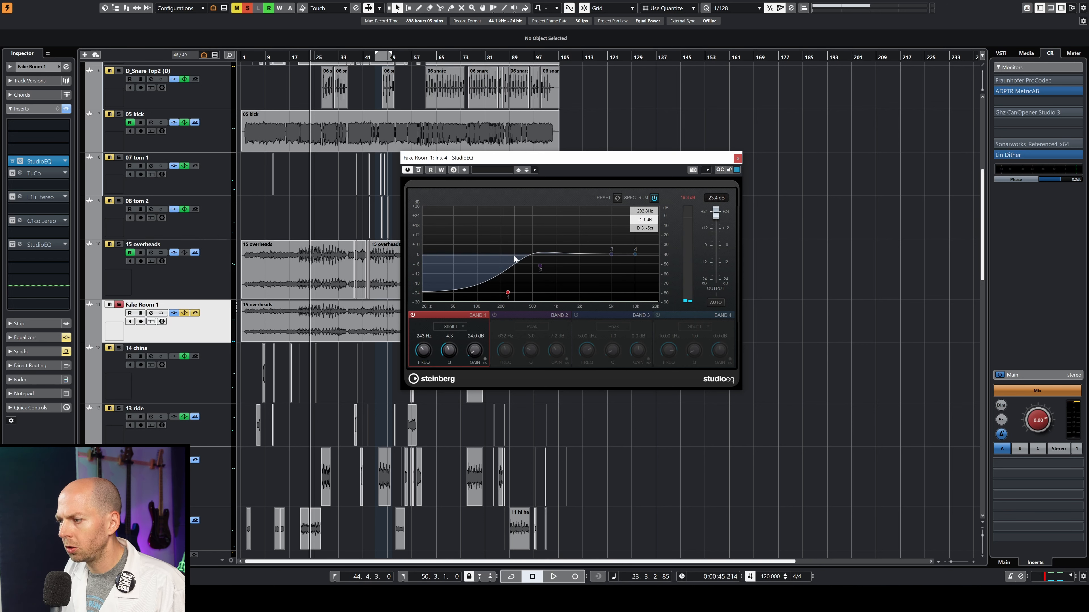
click(452, 327)
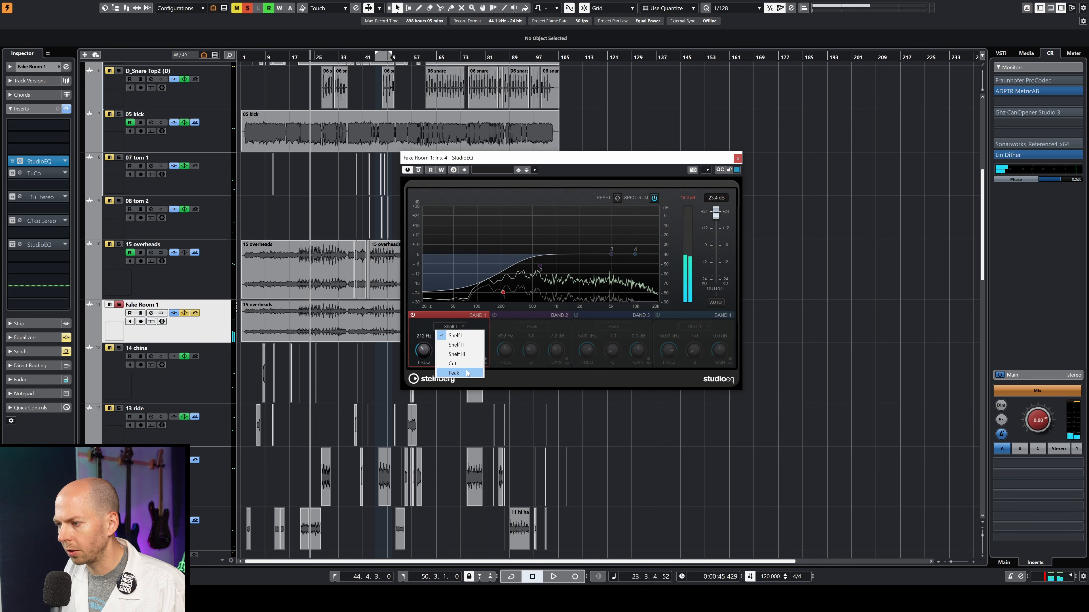
click(452, 363)
drag(503, 292, 517, 262)
key(space)
key(space)
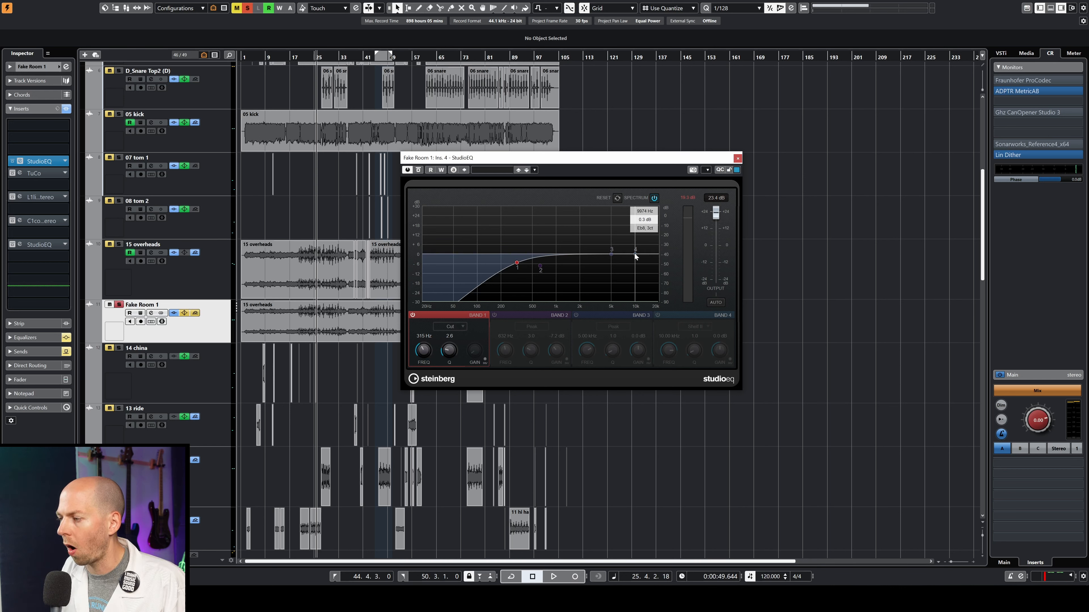
Roll off the highs with StudioEQ band 4 as Shelf II at 11.02 kHz, Q 4.4 and -24.0 dB during playback.
key(space)
drag(636, 253, 639, 298)
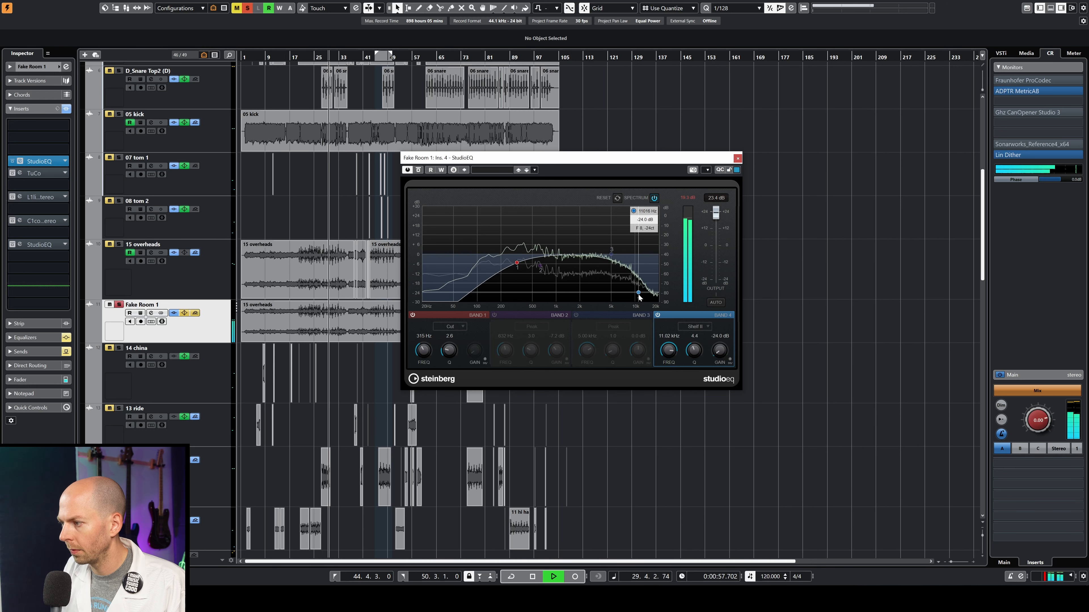
key(space)
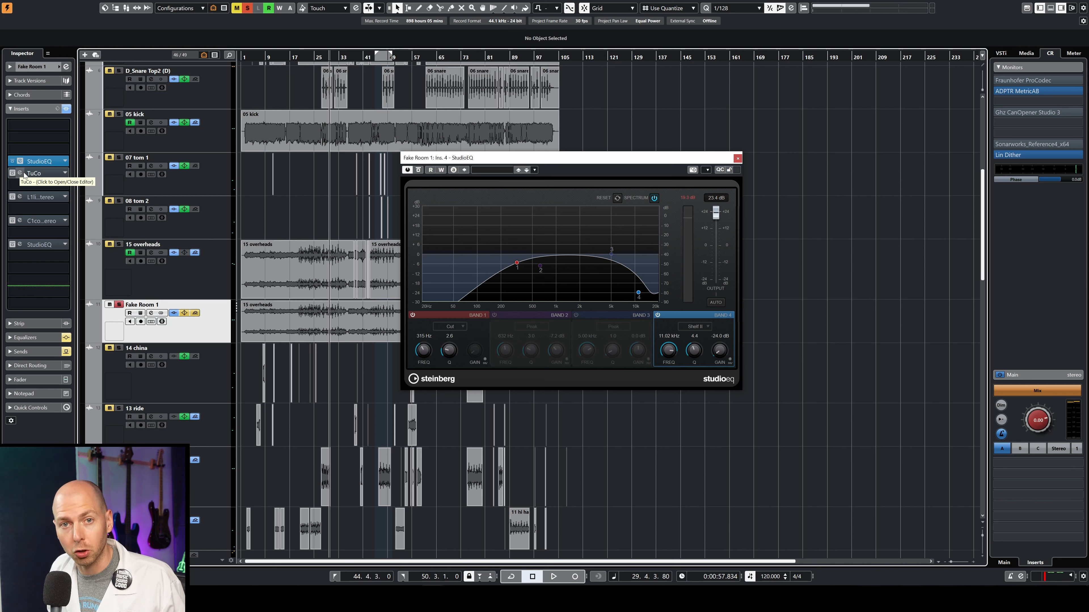
Activate the TuCo compressor on Fake Room 1 and raise its Amount from zero to maximum while the track plays.
click(24, 173)
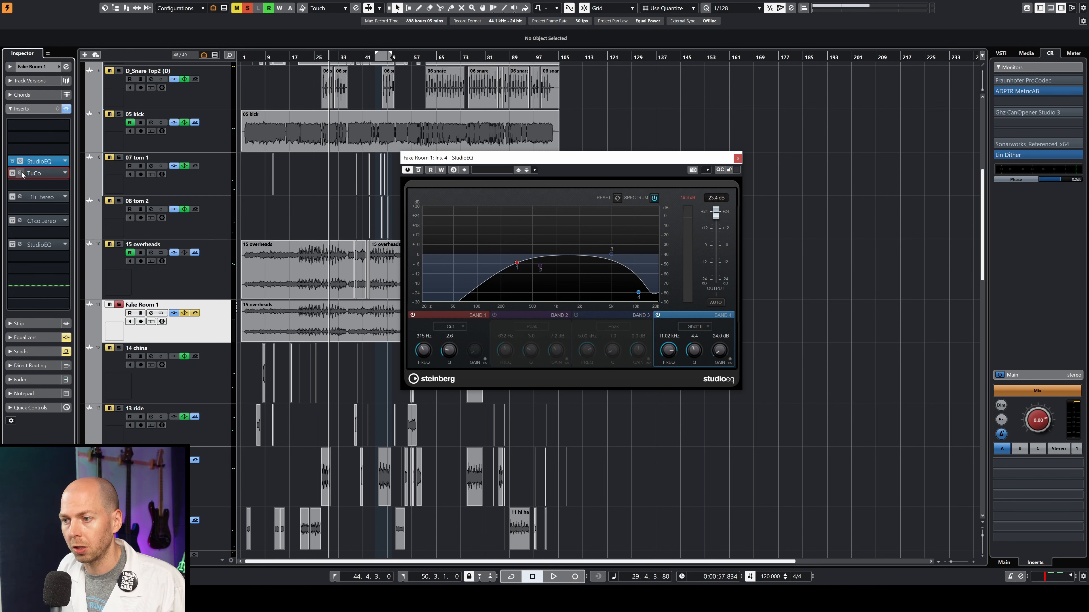
drag(640, 107, 555, 156)
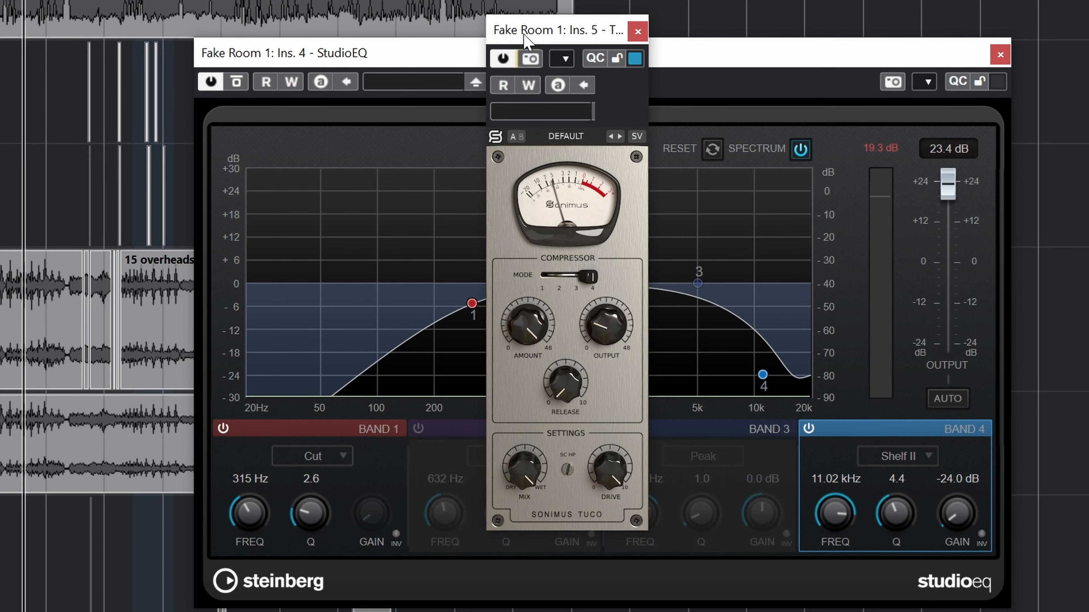
drag(524, 35, 510, 73)
drag(514, 373, 513, 480)
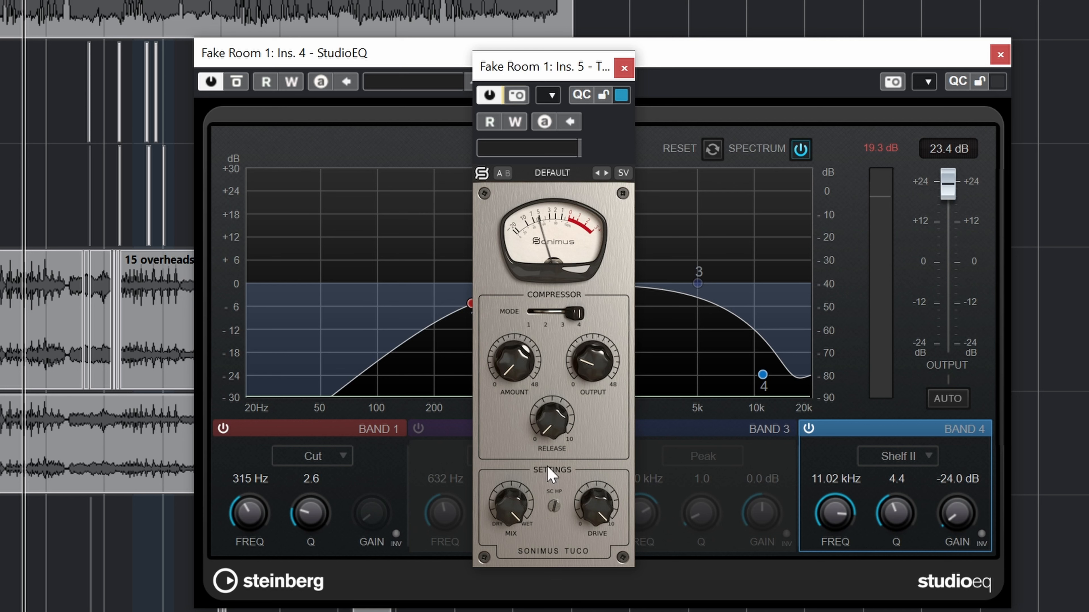
key(space)
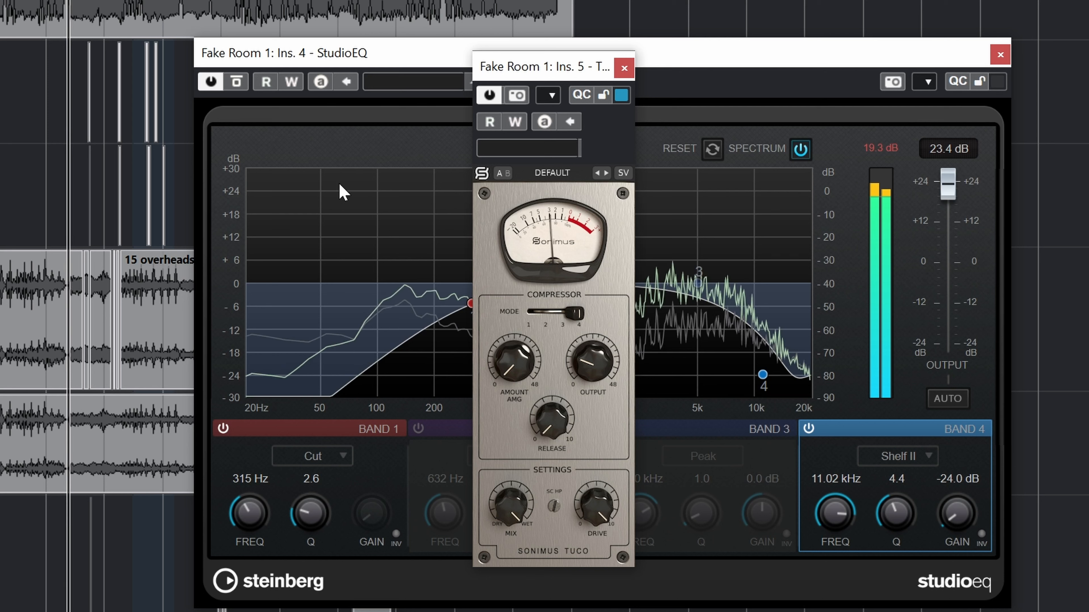
mouse_move(512, 368)
drag(513, 368, 528, 150)
Try a slightly higher Release on the TuCo compressor and return it to its minimum.
mouse_move(559, 434)
mouse_down()
mouse_move(560, 370)
mouse_move(561, 416)
mouse_up()
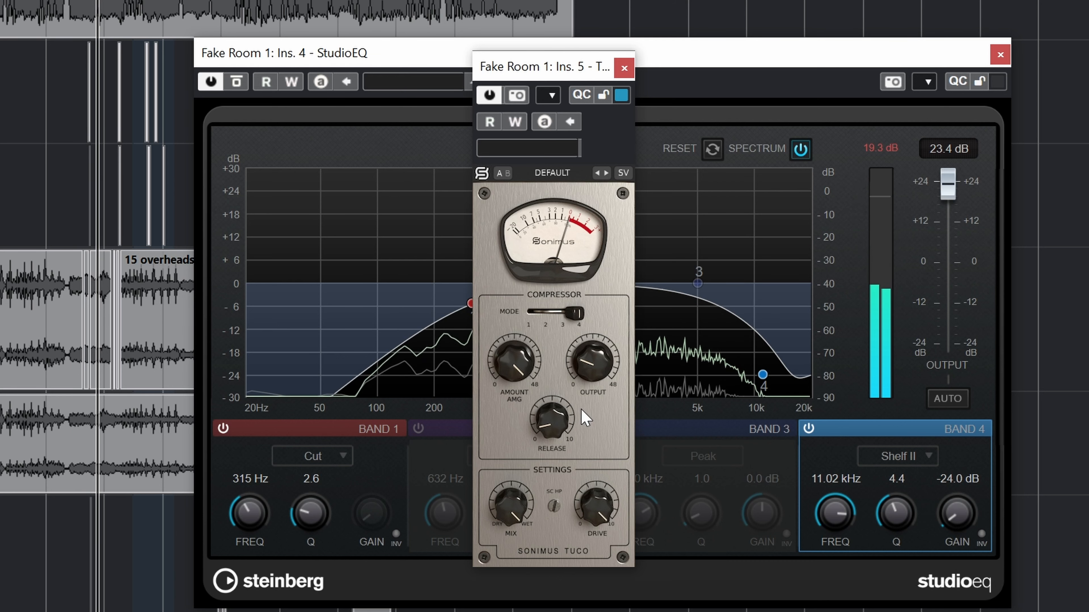
key(space)
drag(553, 421, 551, 458)
key(space)
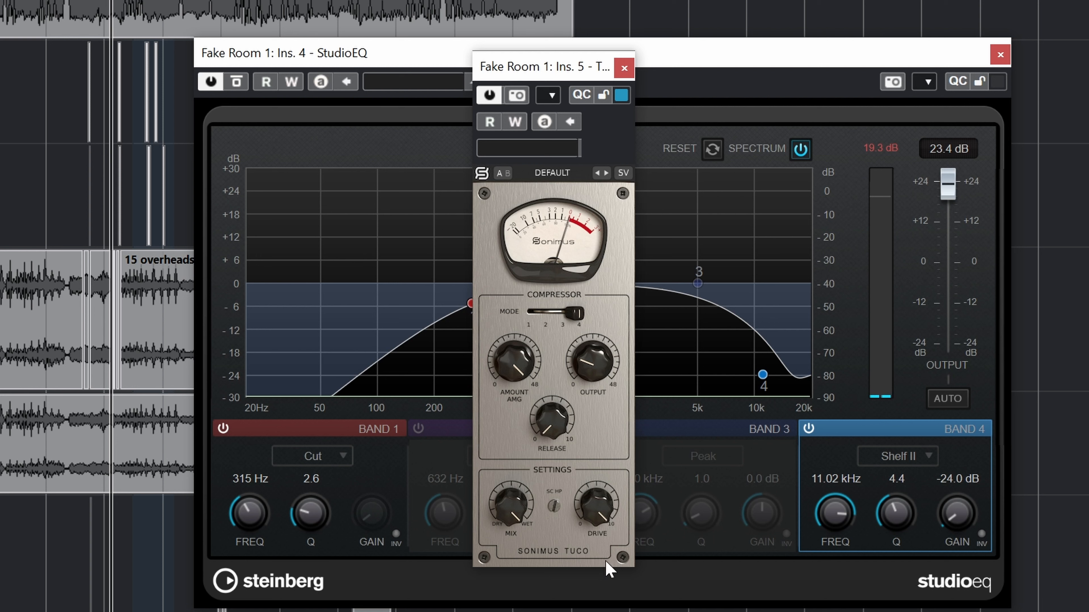
Lower the TuCo Drive to zero and bring it back up during playback to compare the saturation.
mouse_move(596, 508)
mouse_down()
mouse_move(596, 521)
mouse_move(597, 480)
mouse_move(596, 541)
mouse_move(599, 507)
mouse_up()
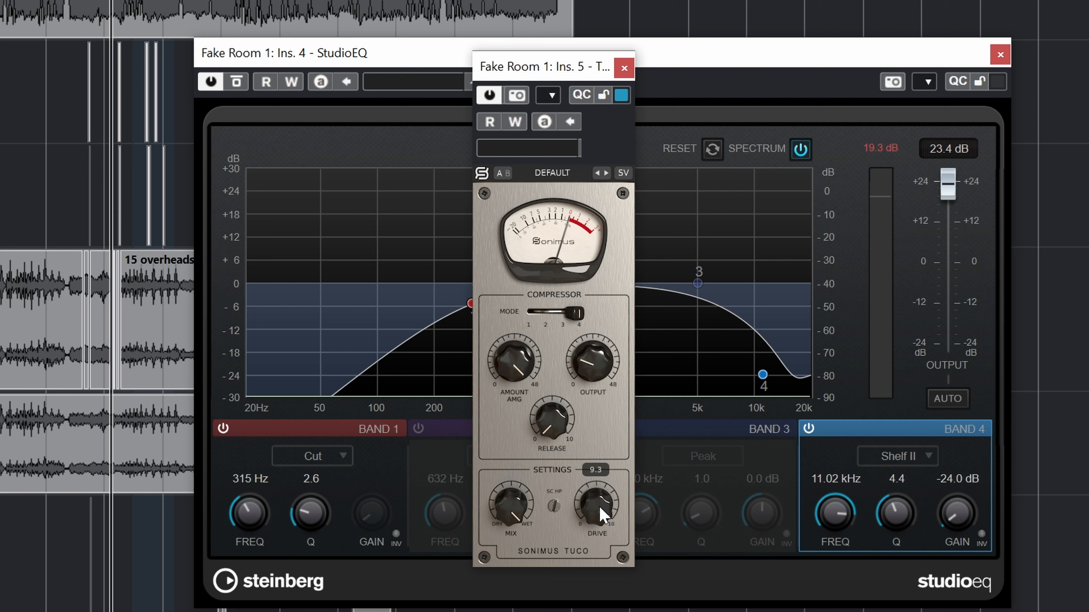
drag(601, 513, 634, 544)
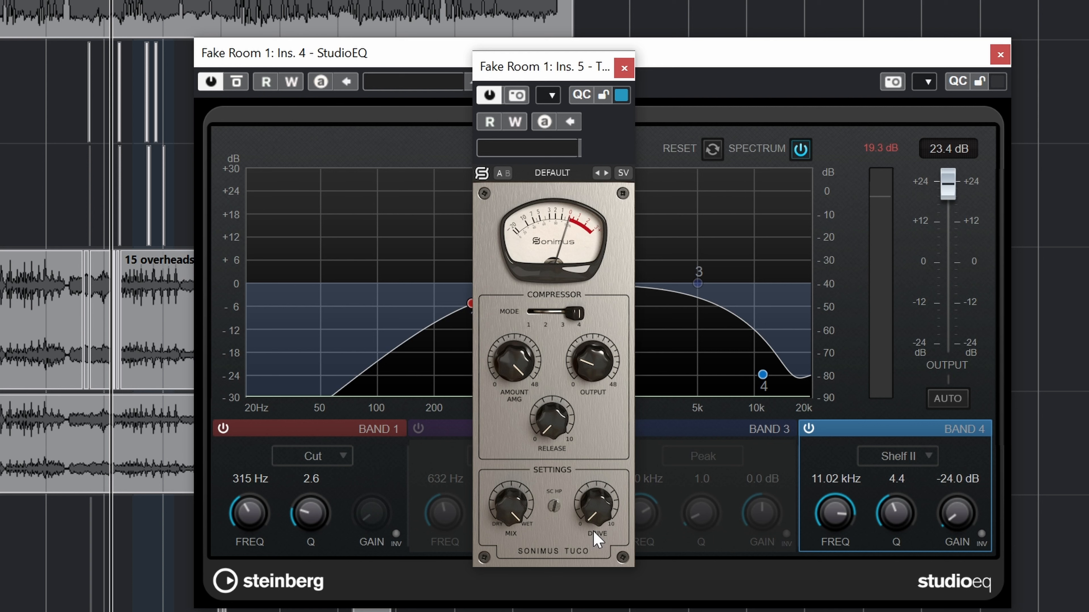
key(space)
drag(600, 514, 615, 360)
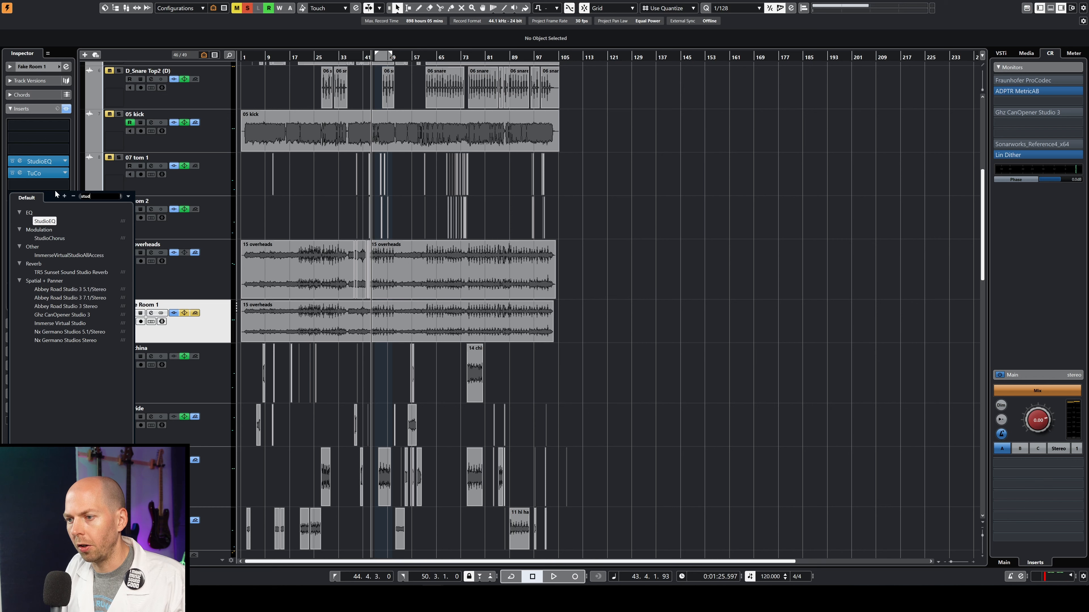
Add a StudioEQ below TuCo on Fake Room 1 and cut band 2 by 4.6 dB at 625 Hz with Q 1.6.
click(54, 191)
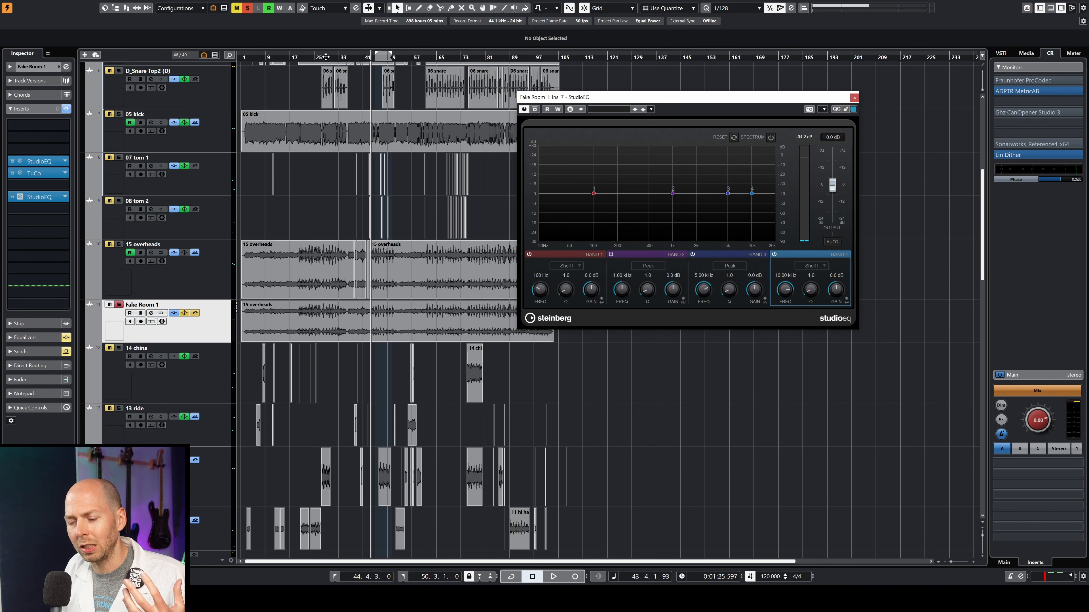
key(space)
mouse_move(672, 193)
mouse_down()
mouse_move(670, 171)
mouse_move(657, 201)
mouse_up()
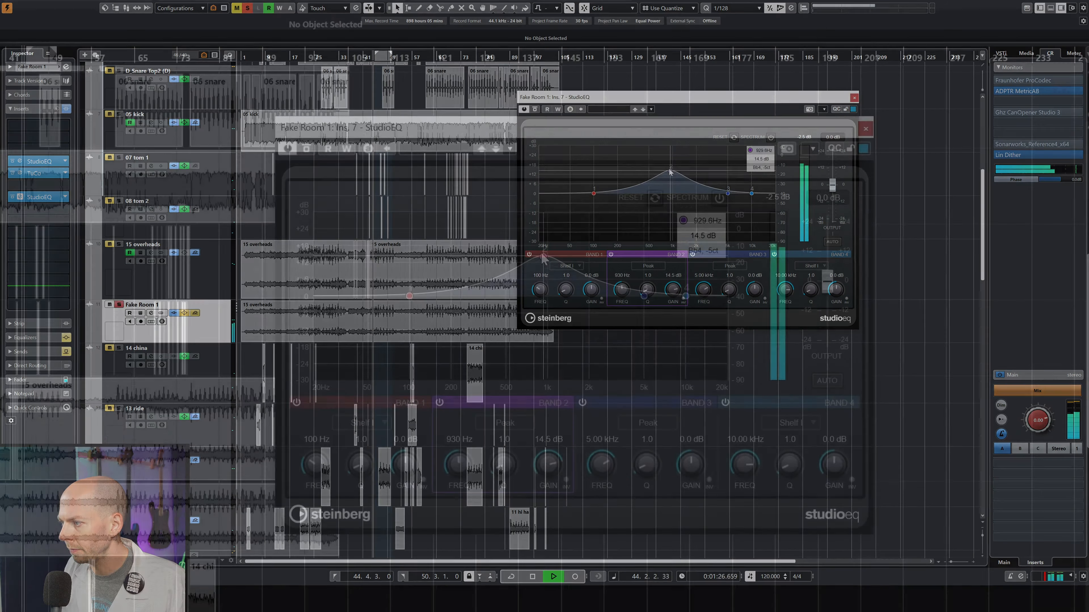
Sweep for the low resonance, cut band 3 by 6.4 dB at 192 Hz with Q 3.2, and lower shelf band 1 to -22.0 dB at 96 Hz.
drag(727, 193, 612, 156)
drag(444, 233, 450, 233)
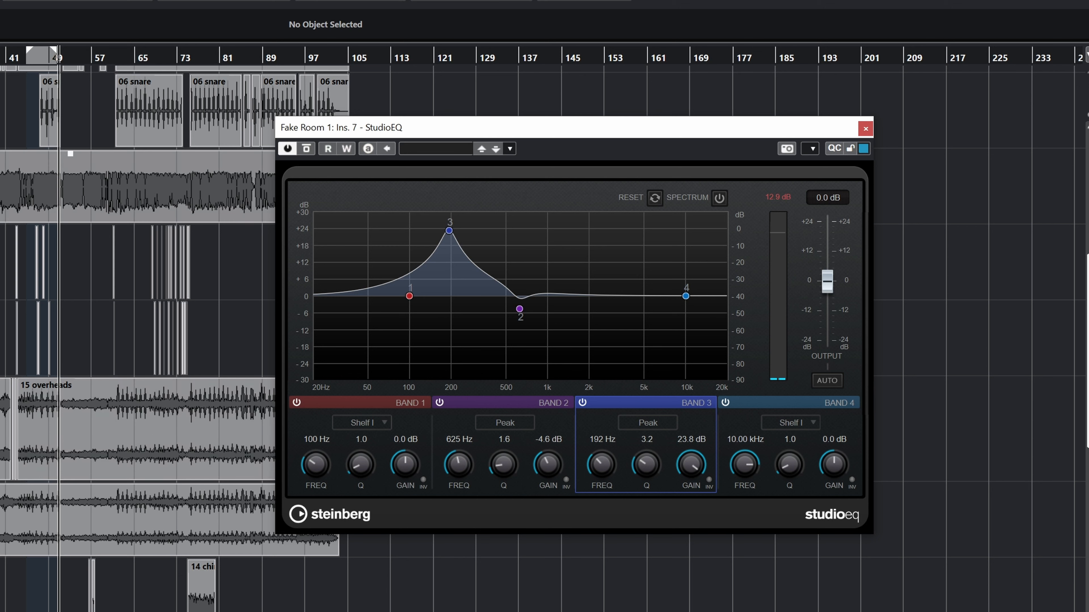
drag(448, 230, 407, 358)
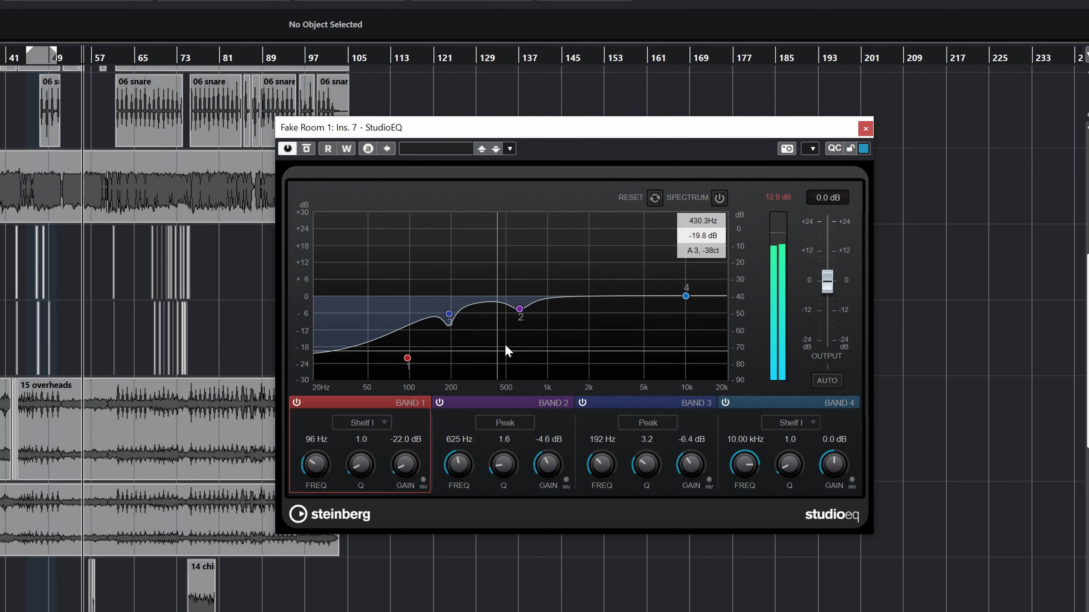
Adjust band 2 to 699 Hz at -2.7 dB and lower the band 4 high shelf to -12.9 dB at 10.61 kHz.
mouse_move(519, 309)
mouse_down()
mouse_move(515, 300)
mouse_move(533, 302)
mouse_move(533, 275)
mouse_move(557, 273)
mouse_move(499, 272)
mouse_move(527, 305)
mouse_up()
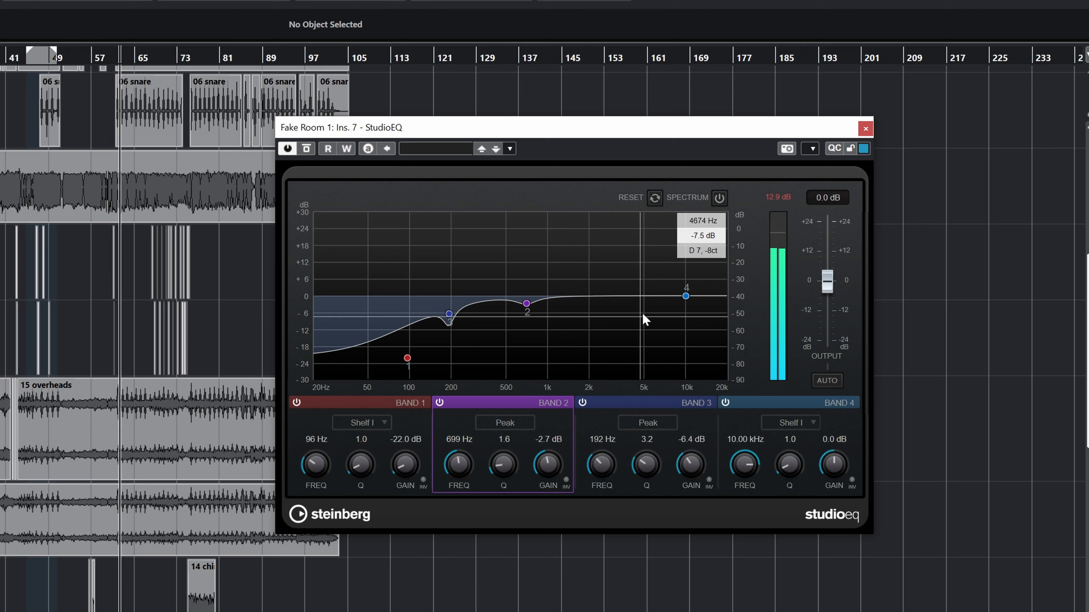
drag(685, 296, 688, 332)
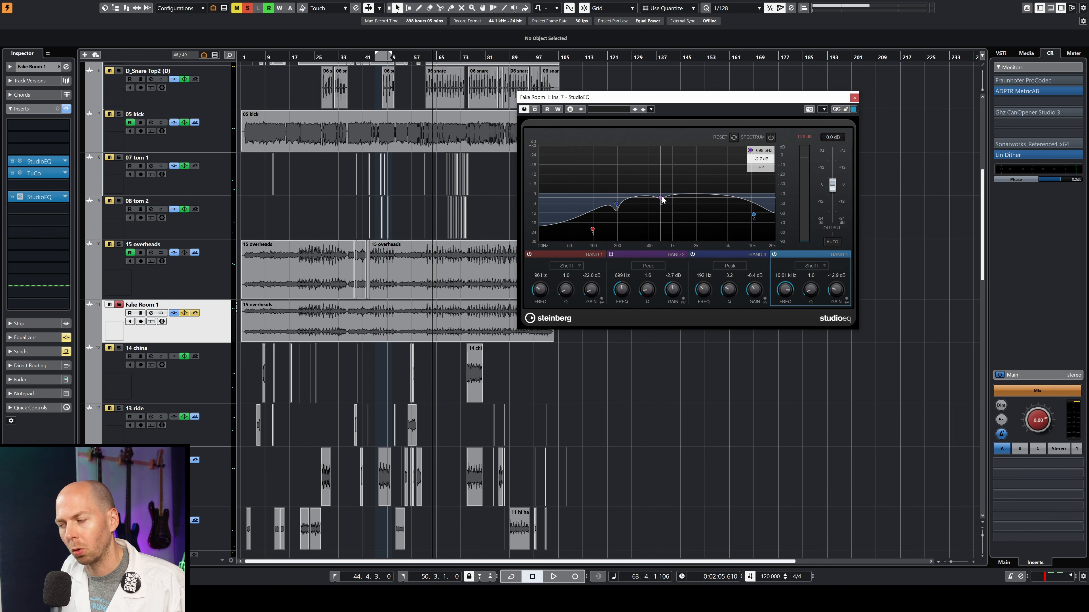
Move band 2 to 3.06 kHz at -5.4 dB, Q 1.3, set band 4 to 11.02 kHz at -18.2 dB, Q 3.3, and close the EQ.
drag(662, 200, 725, 175)
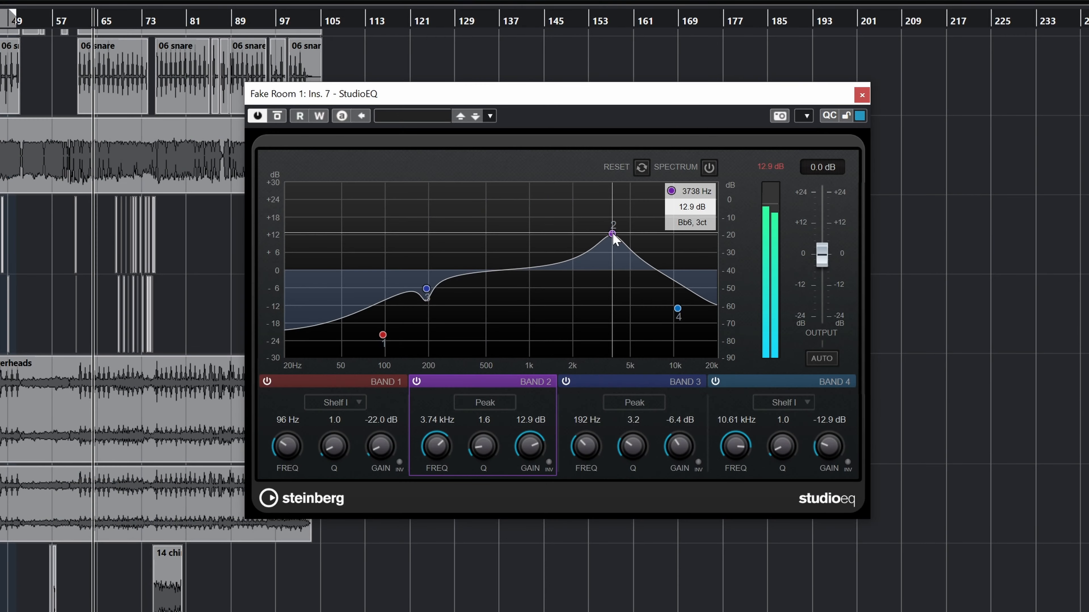
drag(624, 232, 599, 293)
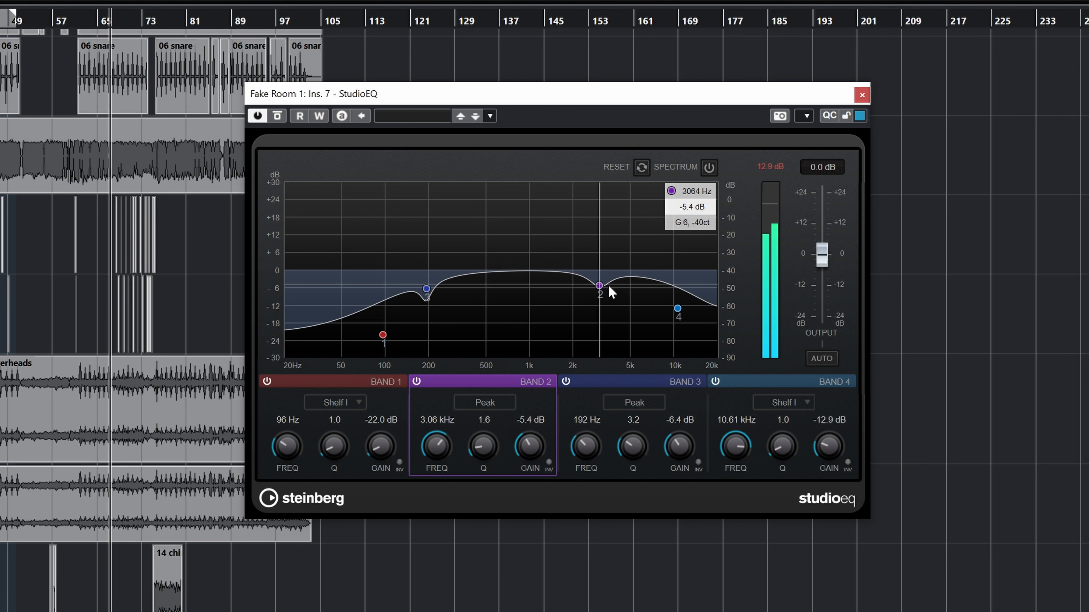
drag(677, 308, 578, 328)
drag(674, 326, 682, 324)
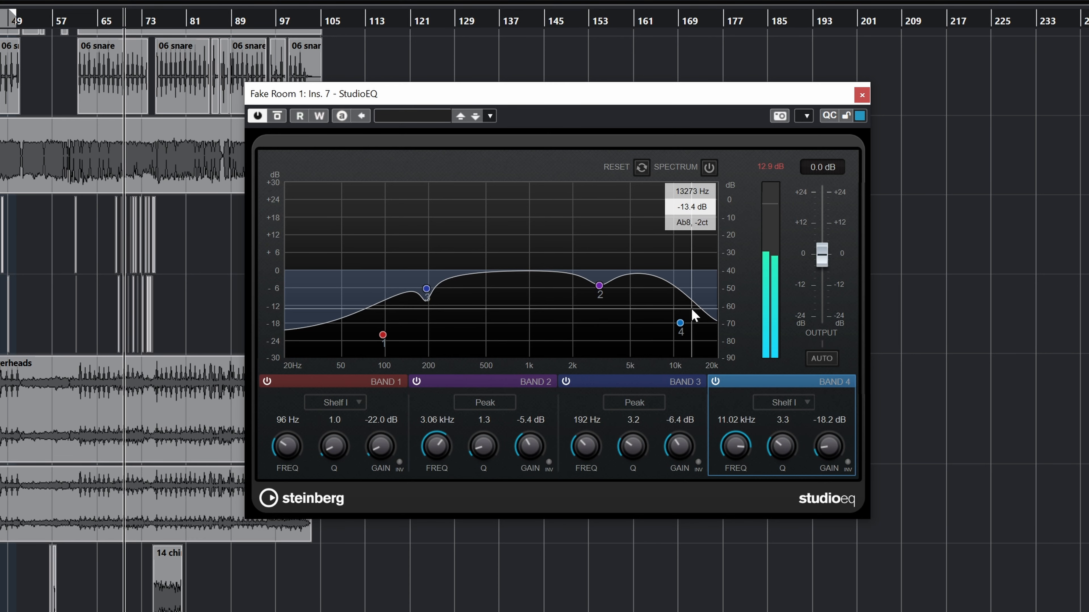
click(863, 96)
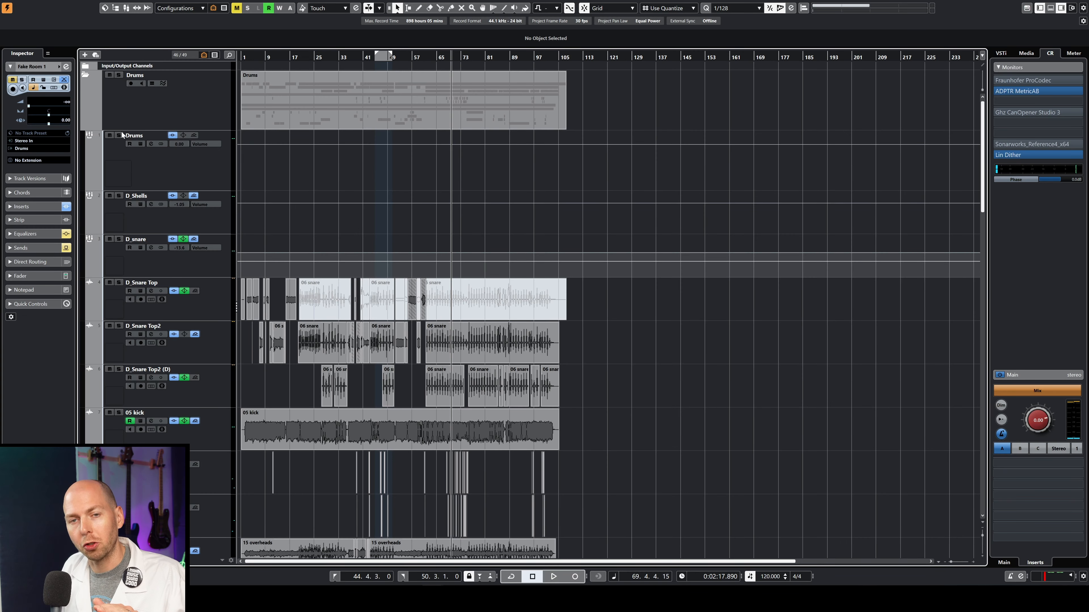
Solo the Drums group channel and return to the Fake Room 1 track.
click(120, 135)
scroll(307, 317, down, 5)
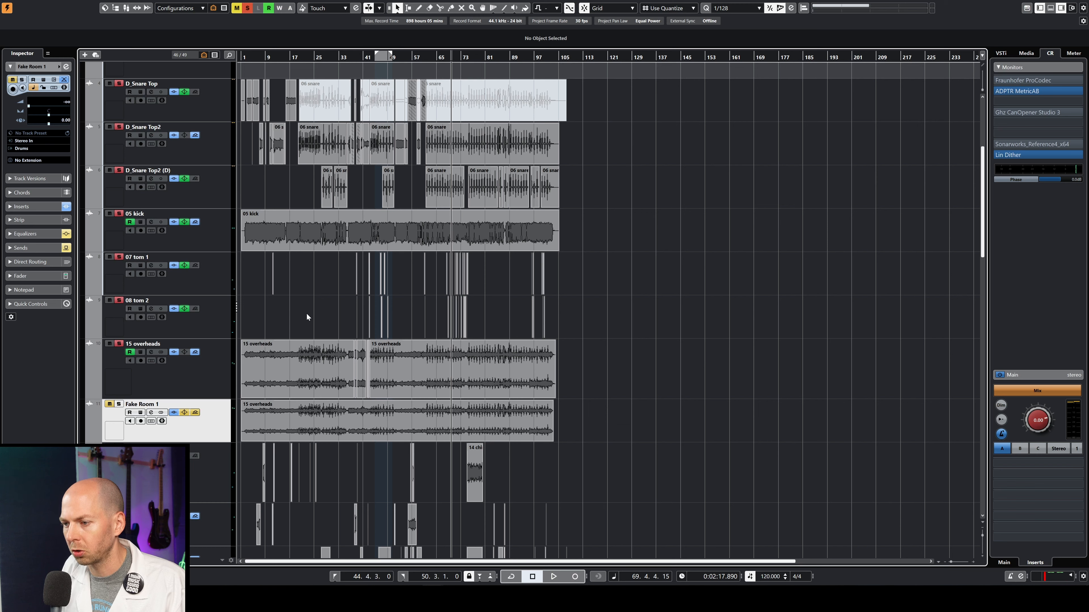
mouse_move(313, 353)
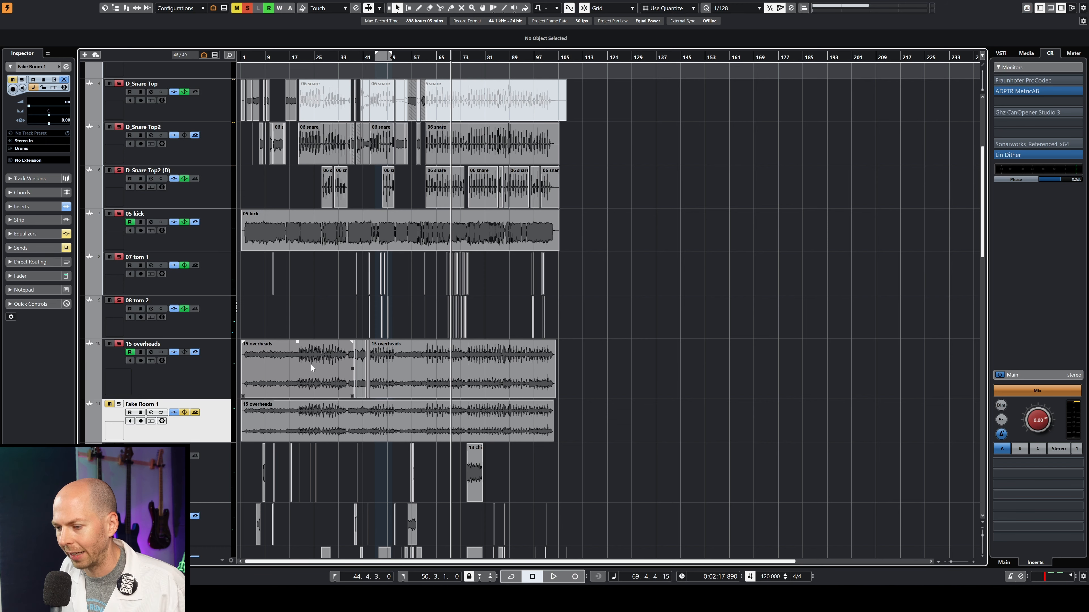
scroll(320, 382, down, 7)
scroll(321, 382, up, 5)
Play the drums, raise the Fake Room 1 volume to -28.1 dB, and mute the track for comparison.
key(space)
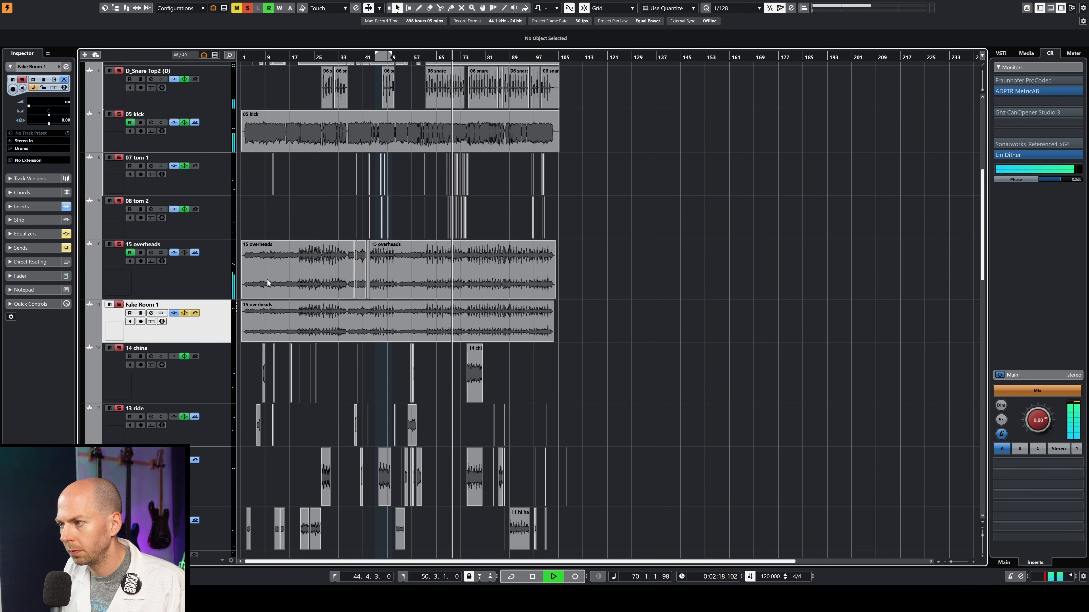
mouse_move(28, 106)
mouse_down()
mouse_move(45, 107)
mouse_move(36, 105)
mouse_up()
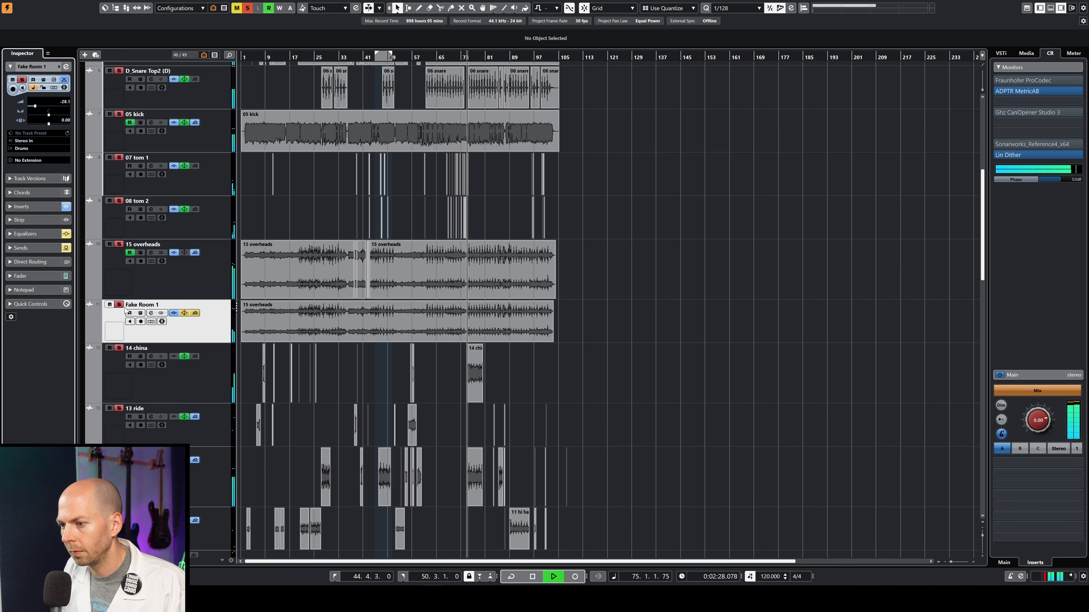
click(110, 305)
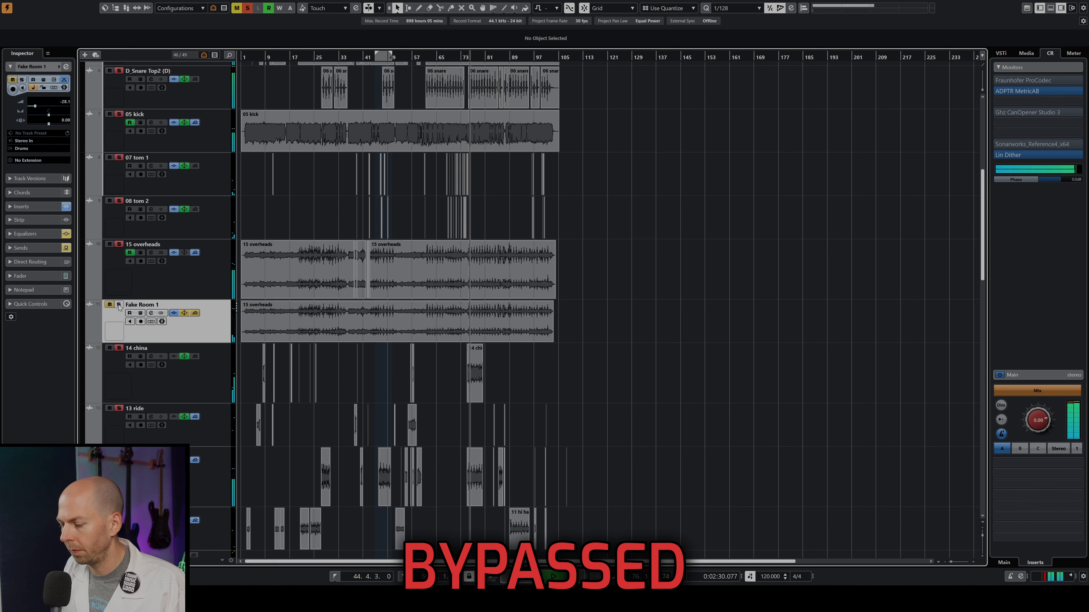
Unmute the Fake Room 1 track, raise its volume to -17.2 dB during playback, and stop the transport.
click(119, 305)
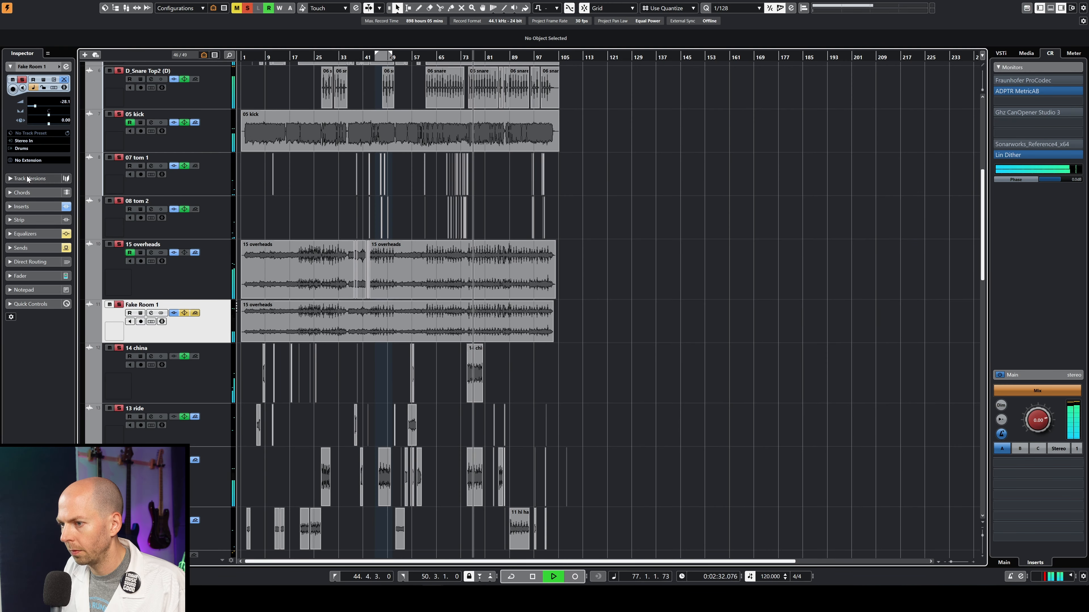
scroll(47, 106, up, 1)
scroll(45, 106, up, 6)
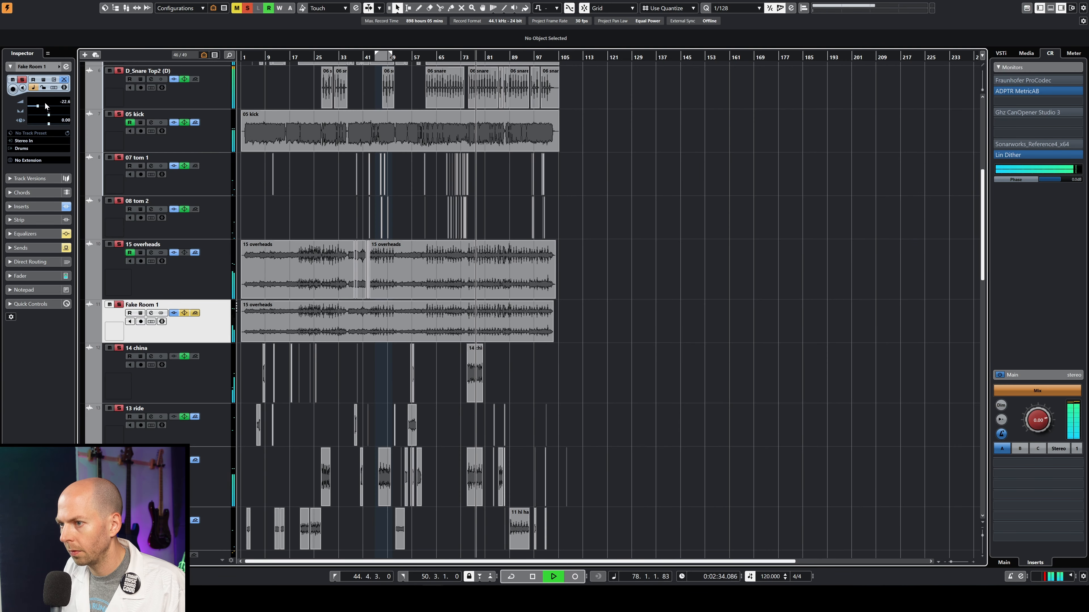
scroll(45, 106, up, 4)
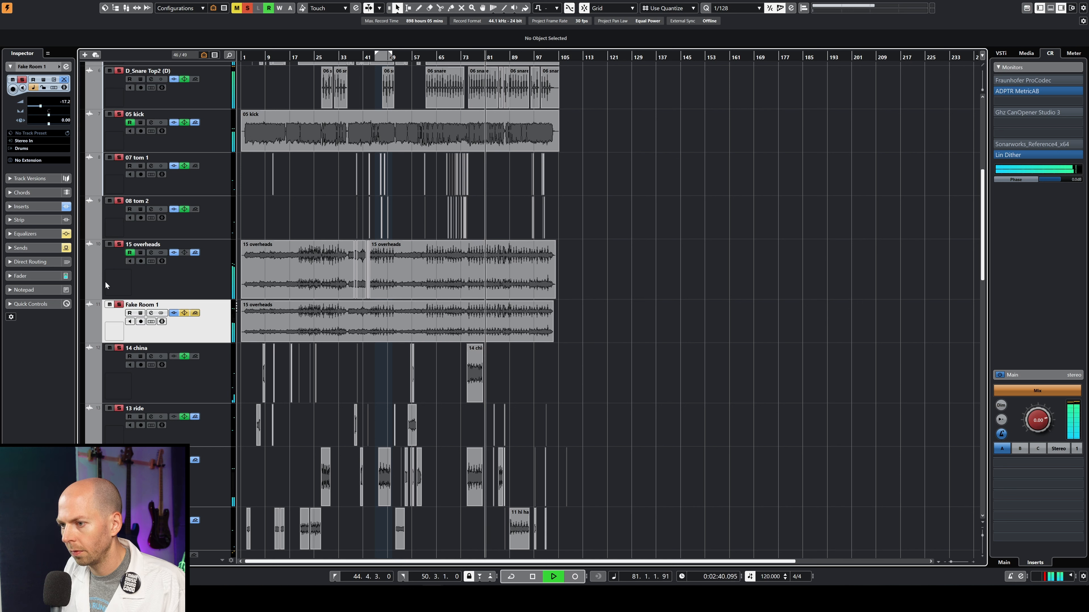
key(space)
In Fake Room 1's first StudioEQ, enable band 2 as a peak cut of -10.2 dB at 681 Hz, Q 3.0, and close the EQ.
click(37, 206)
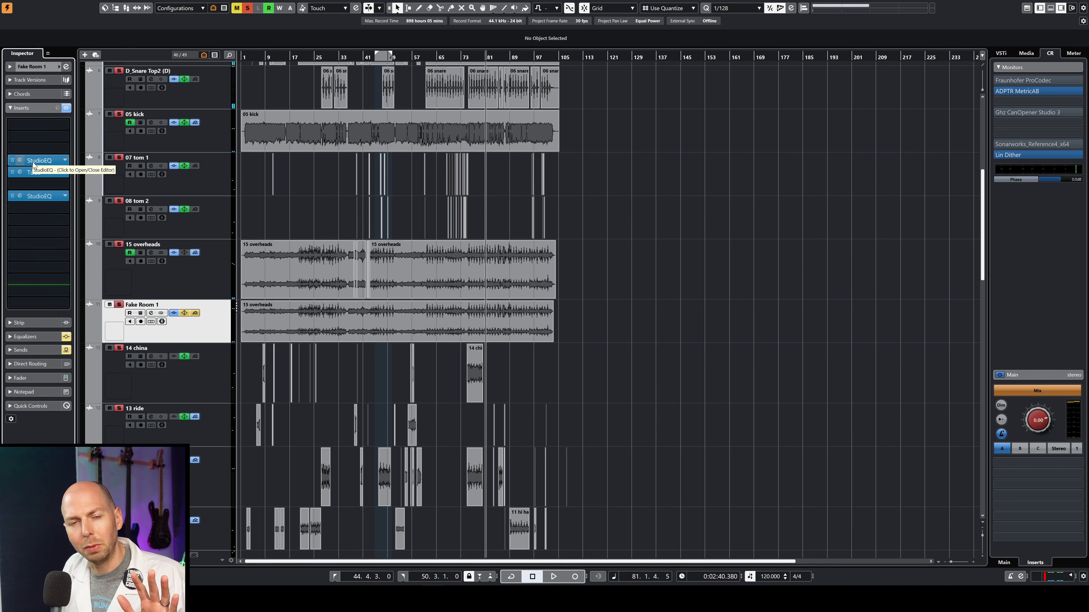
click(34, 164)
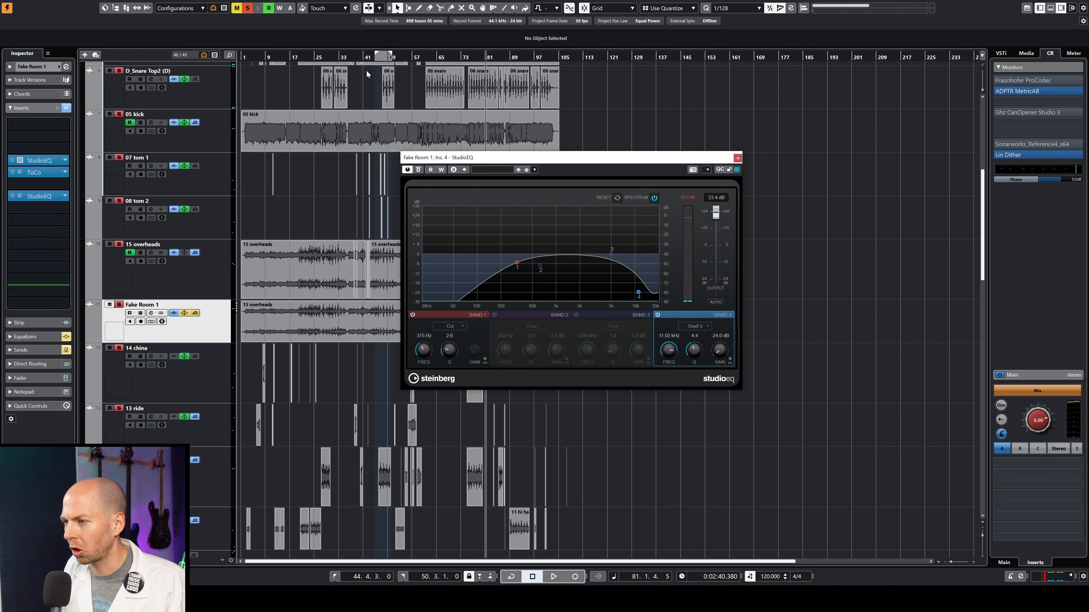
key(space)
drag(540, 266, 539, 271)
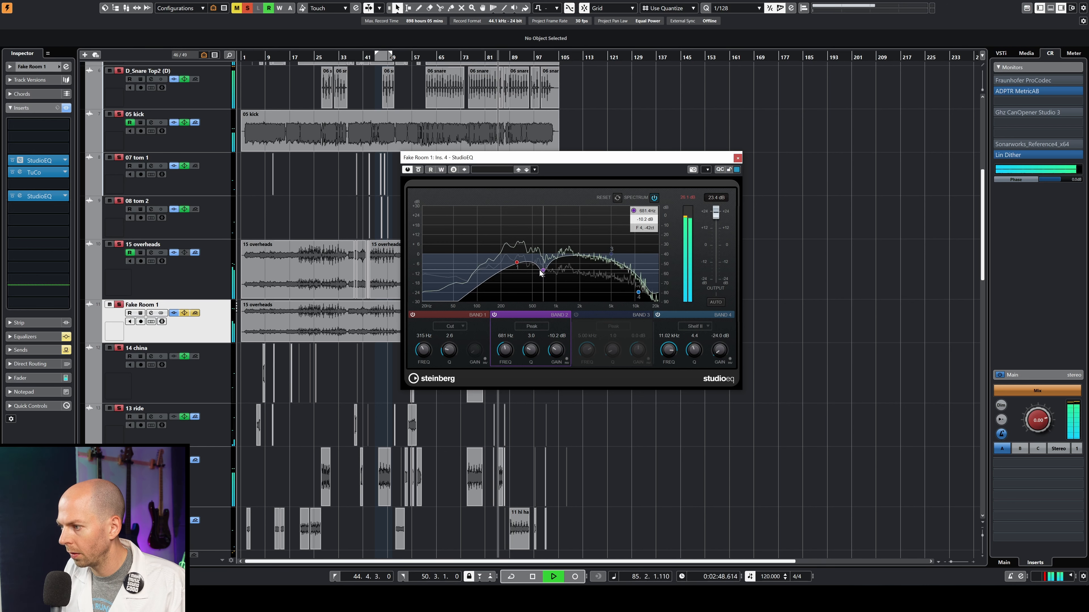
click(737, 158)
Set the Fake Room 1 volume to -15.0 dB during playback and stop the transport.
click(37, 67)
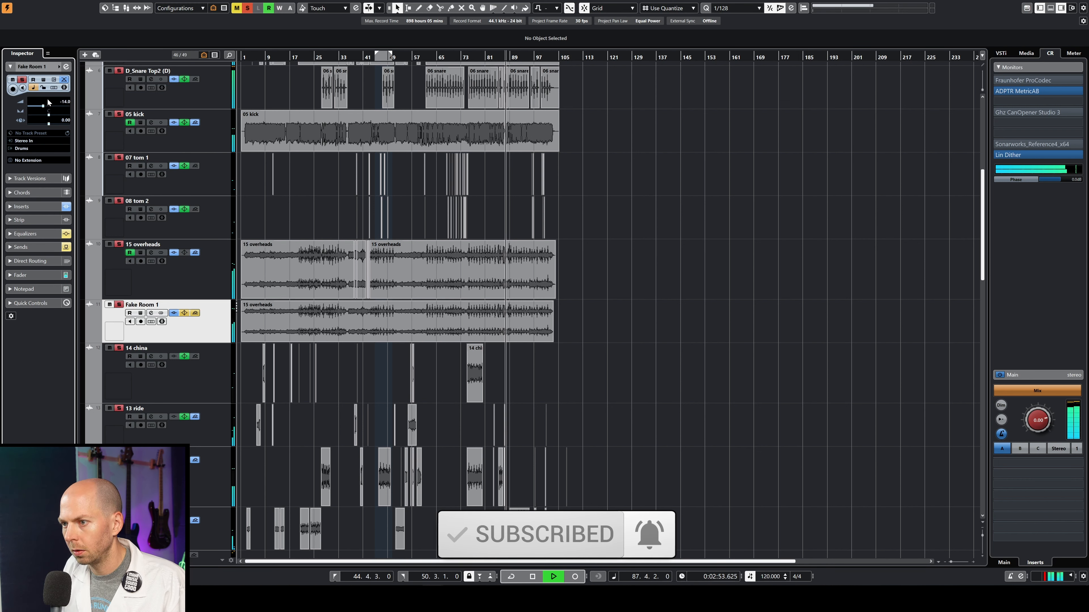
scroll(48, 100, down, 1)
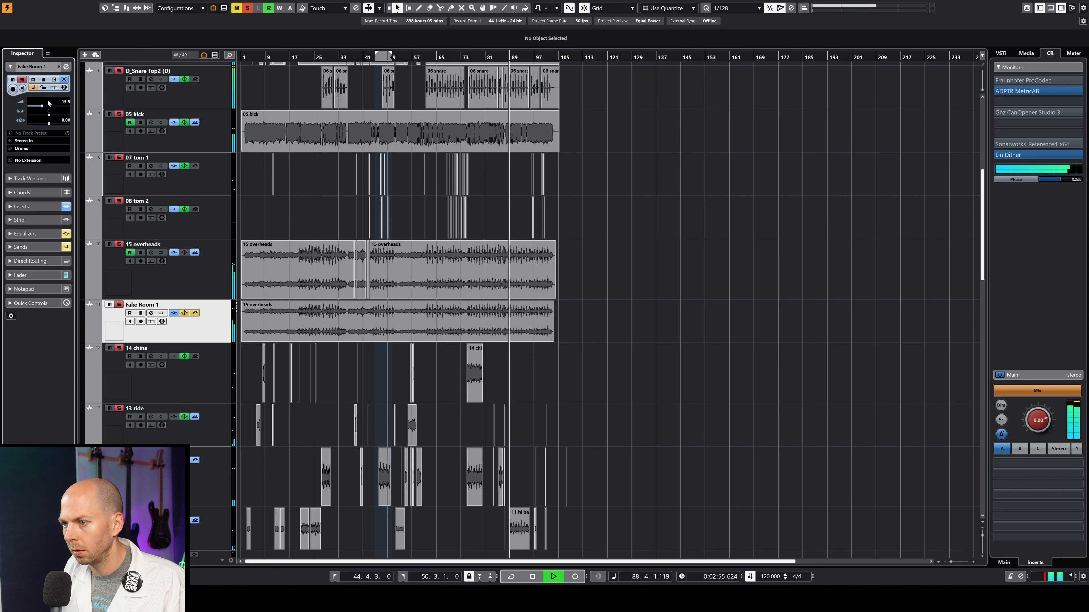
scroll(48, 103, up, 1)
click(68, 67)
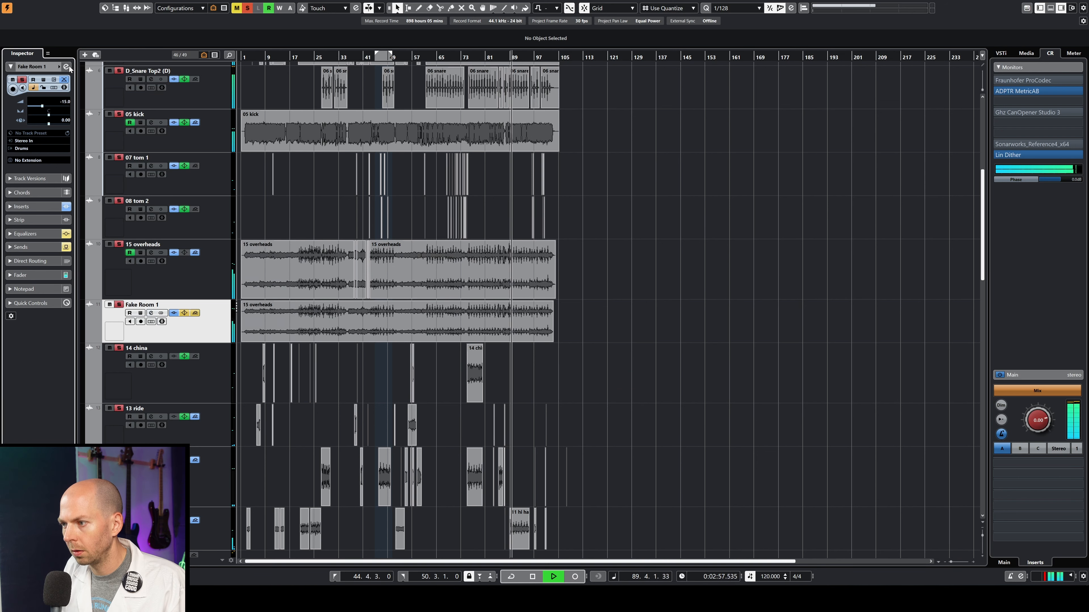
key(space)
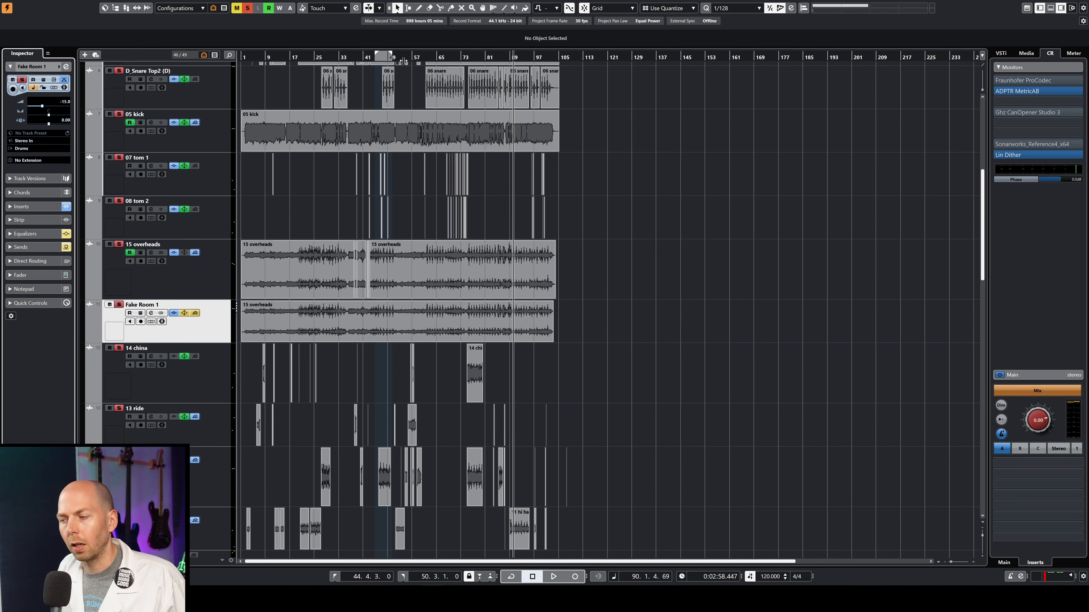
Play from an earlier position, compare the drums with Fake Room 1 muted and unmuted, and lower its volume to -21.1 dB.
click(405, 55)
key(space)
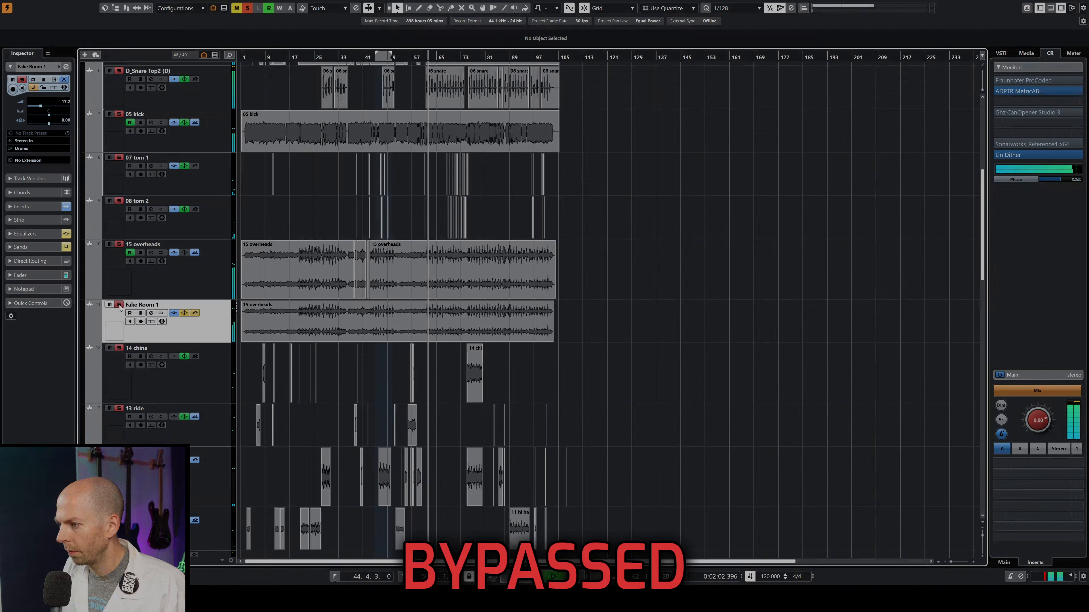
click(119, 307)
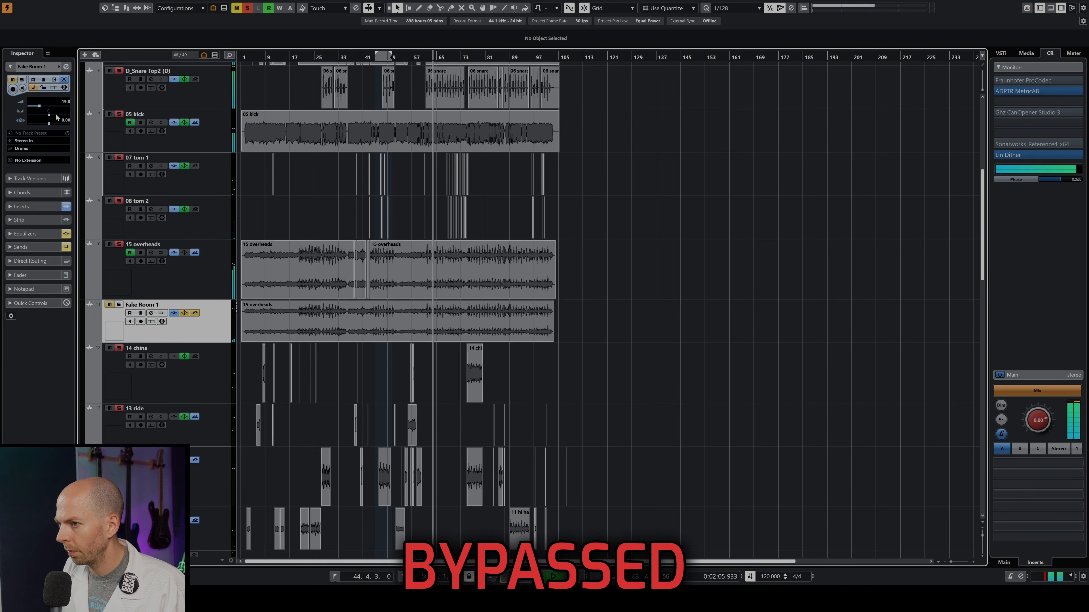
click(119, 304)
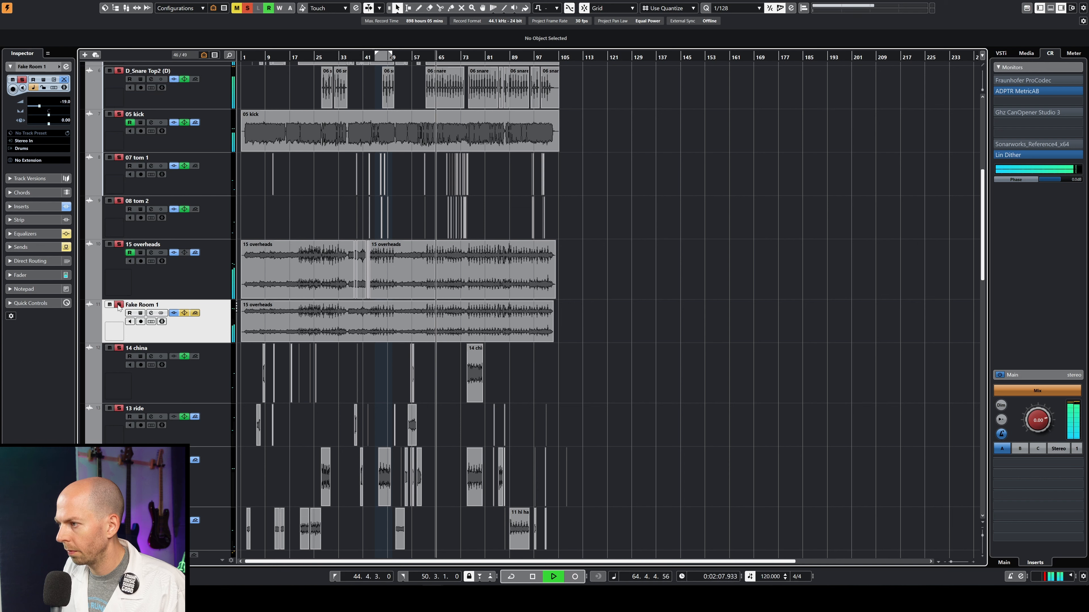
click(119, 305)
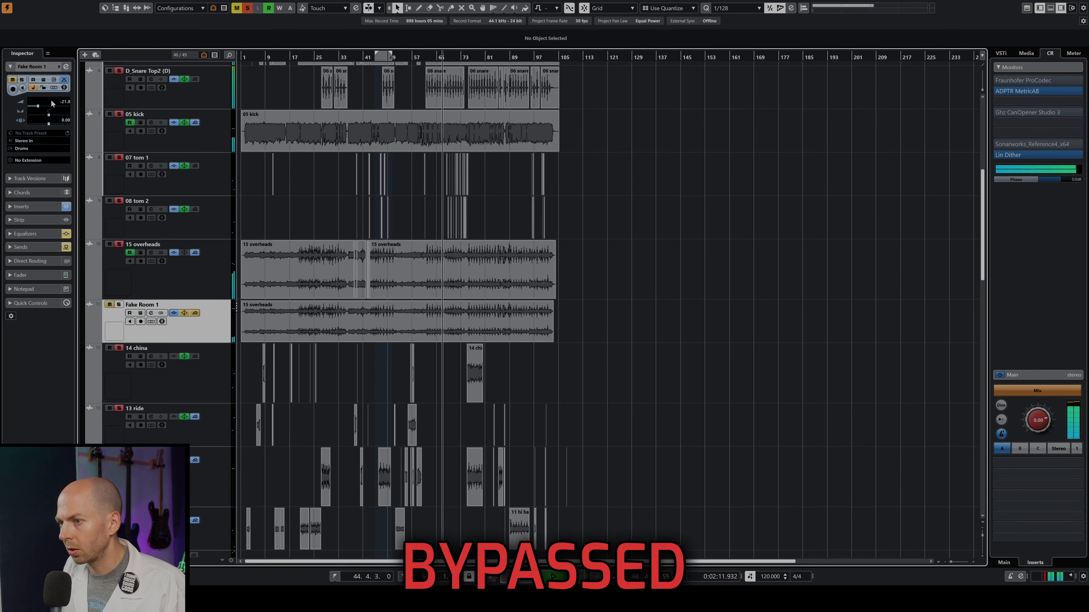
click(119, 305)
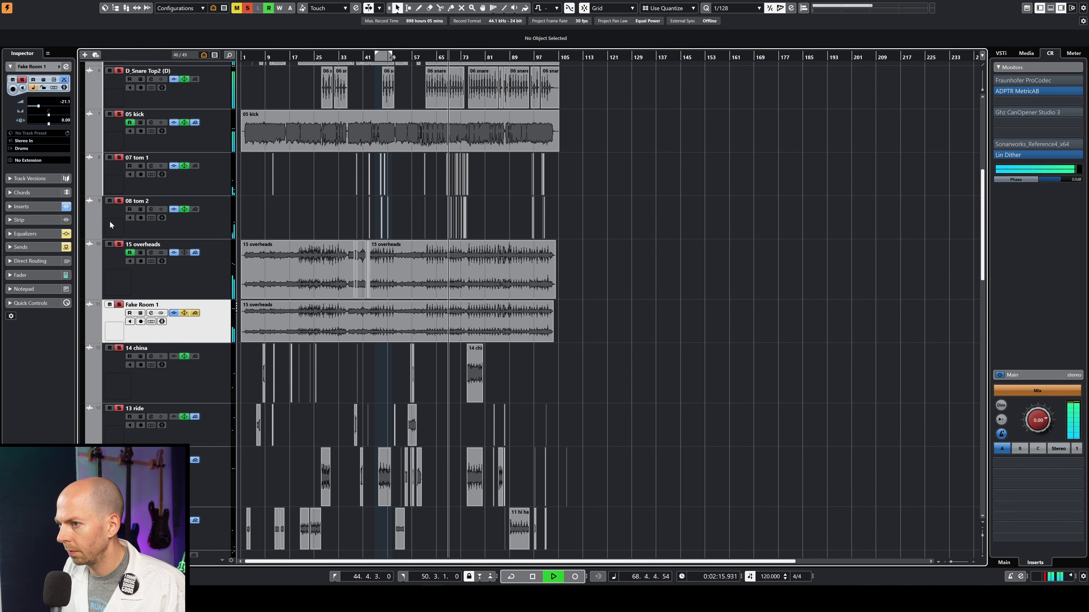
click(120, 305)
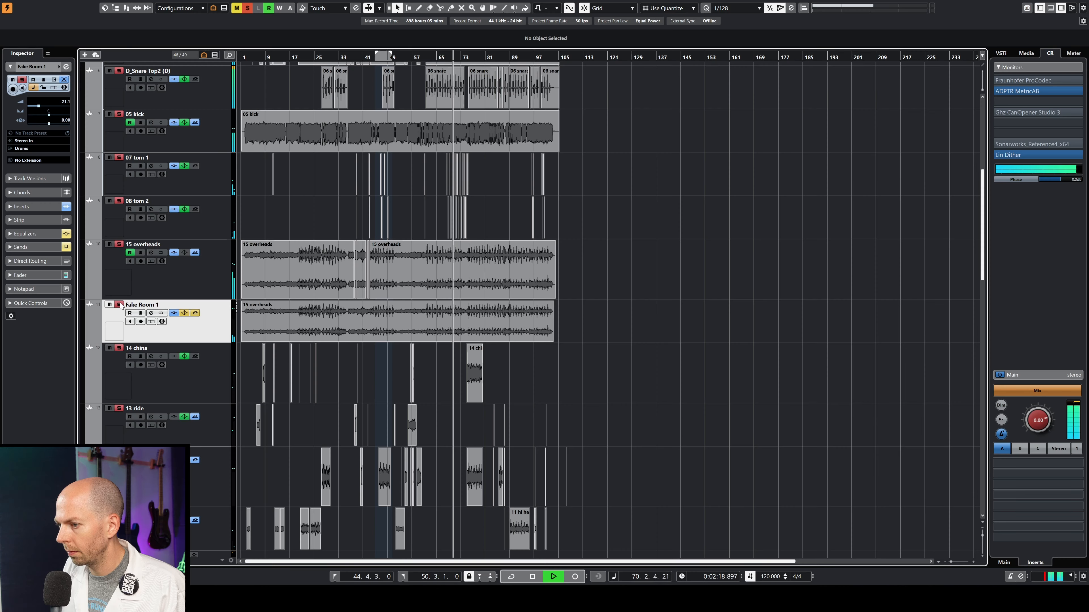
click(120, 305)
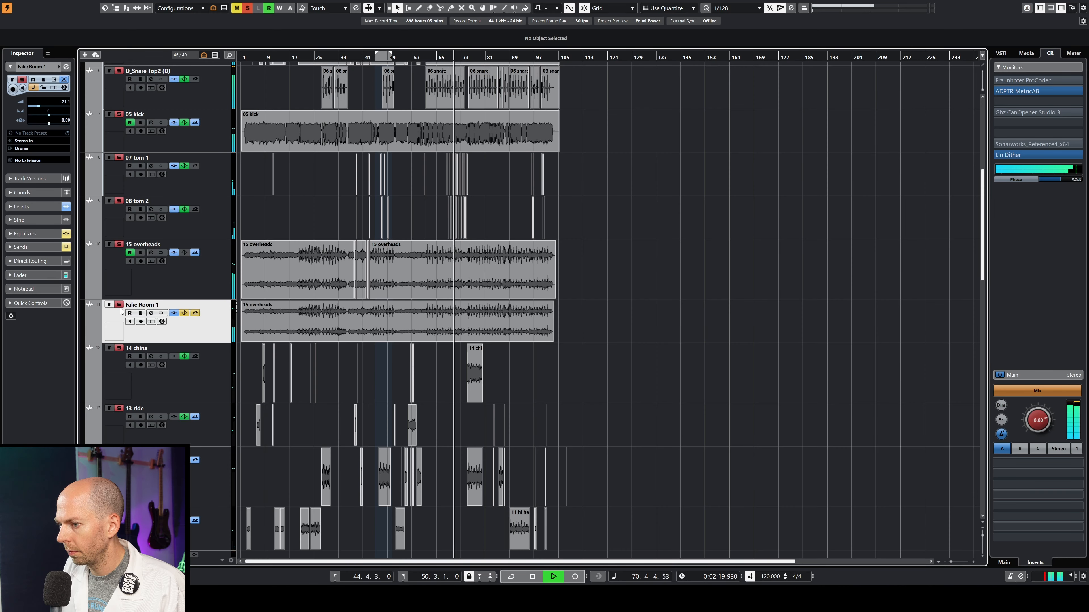
key(space)
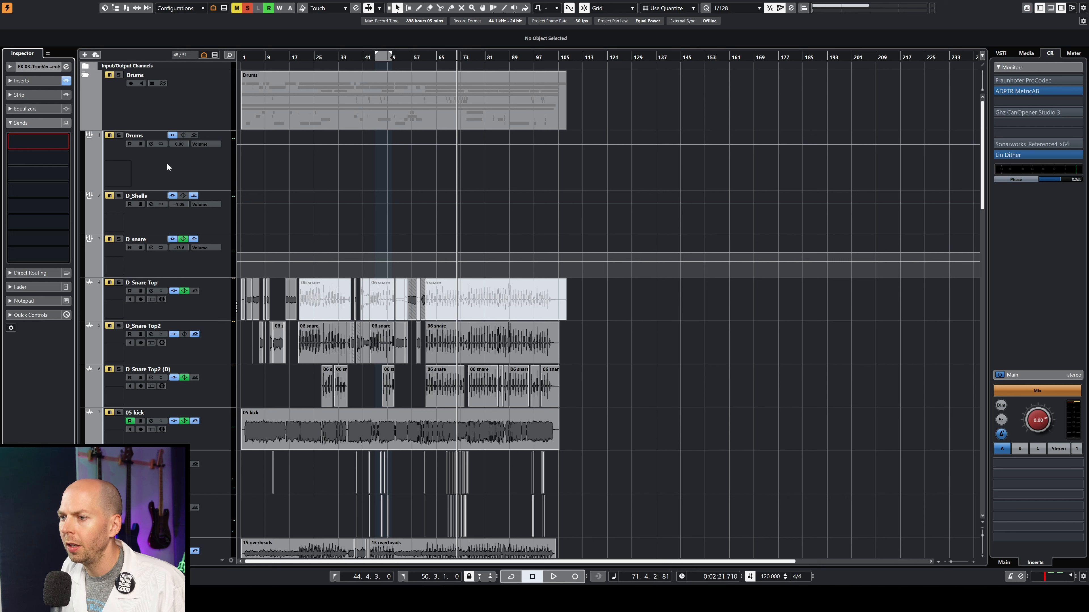
Add an active send from the Drums group channel to FX 03-TrueVerb Stereo and open the reverb's editor.
click(168, 159)
click(48, 137)
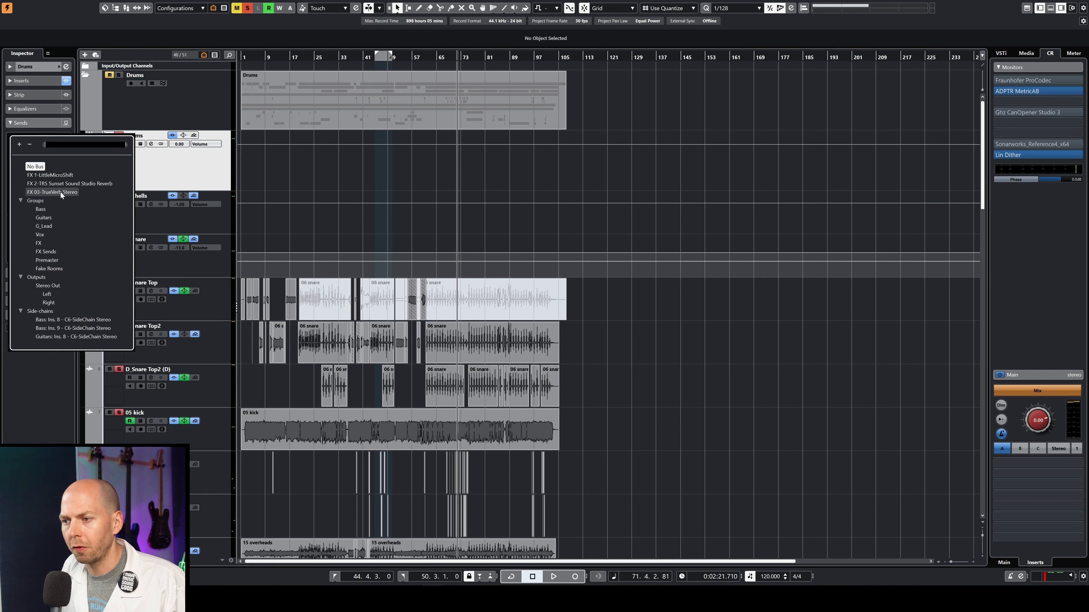
click(52, 192)
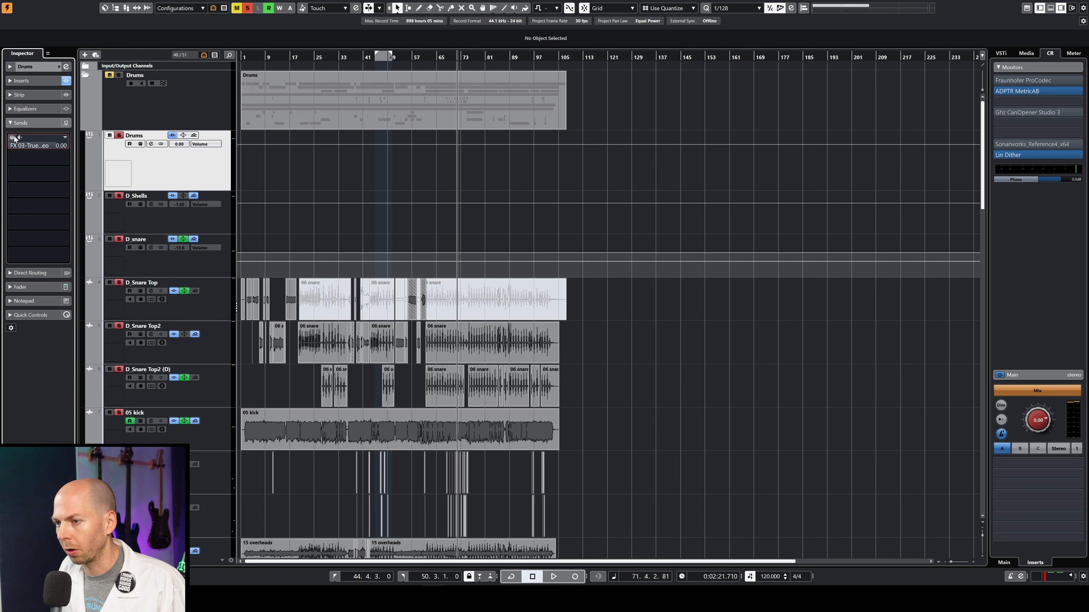
right_click(14, 138)
click(90, 246)
In TrueVerb, disable Direct and Reverb to keep only early reflections, and set Dimension to 3.99 and Room Size to 15833.
drag(549, 96, 501, 129)
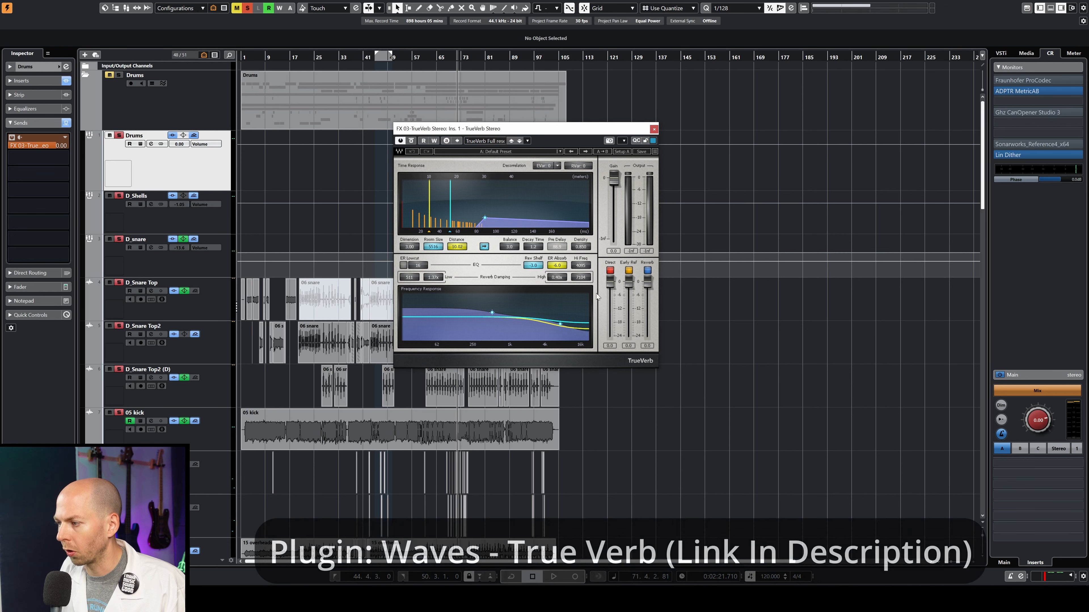
click(649, 270)
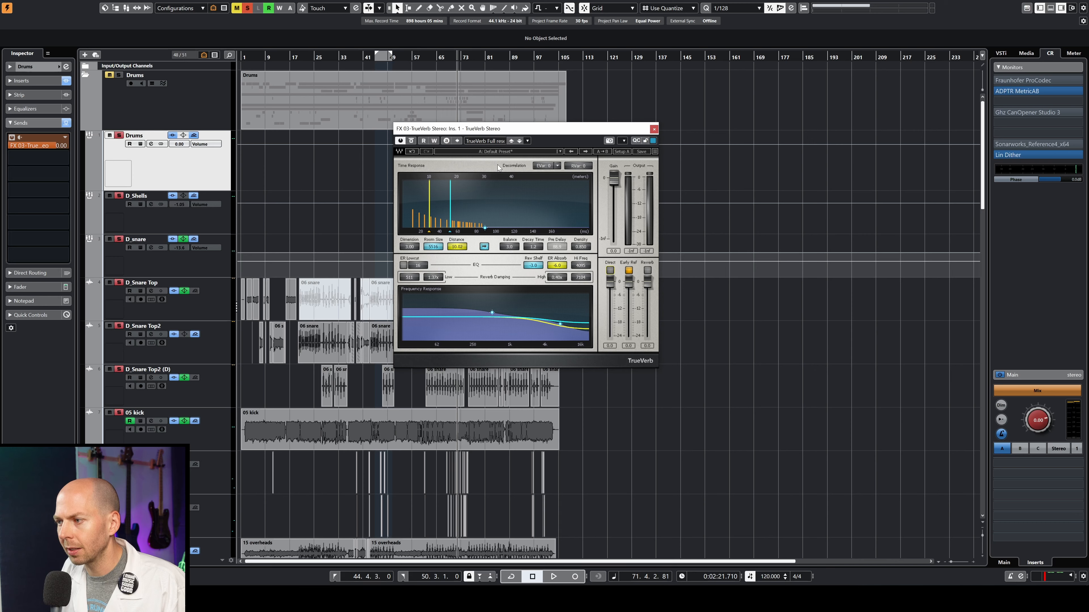
key(space)
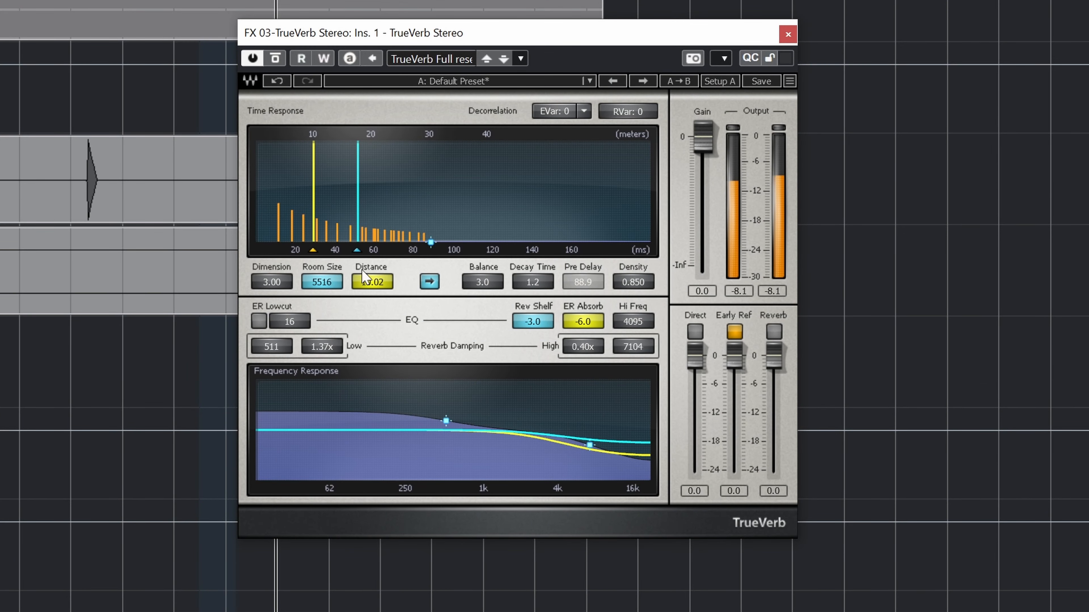
drag(283, 284, 321, 254)
drag(322, 254, 321, 260)
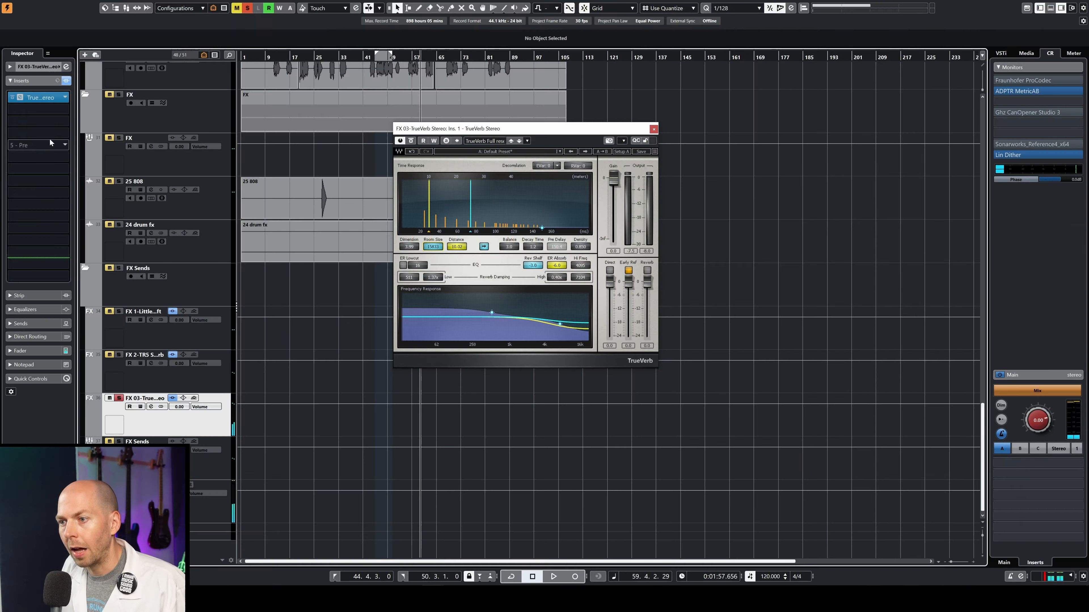
Insert CLA-76 Stereo after TrueVerb on the FX 03 channel and move its window clear of the reverb controls.
click(45, 123)
text(76)
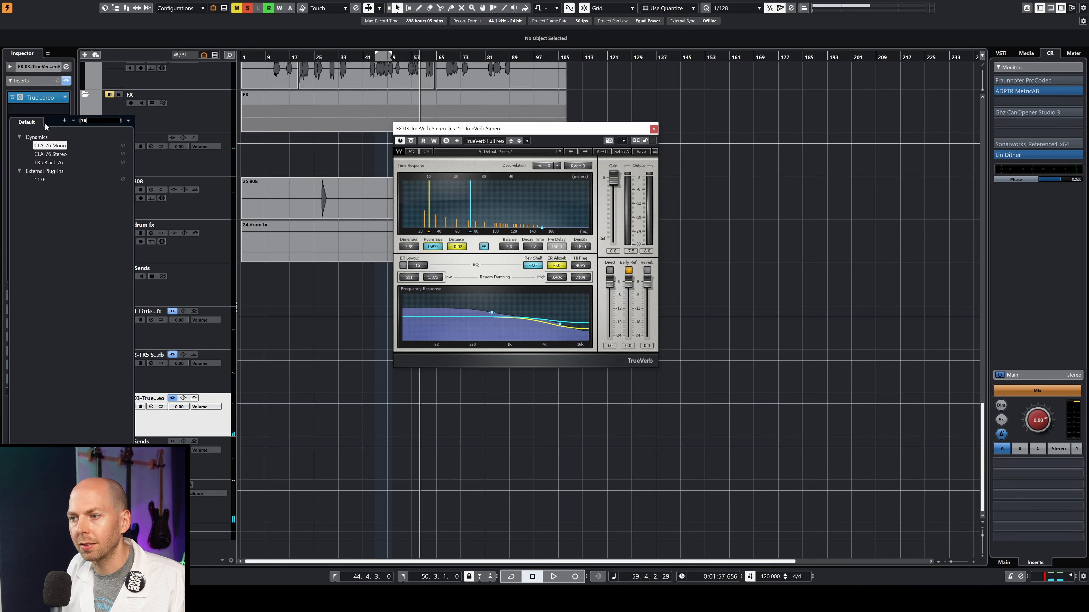
click(62, 153)
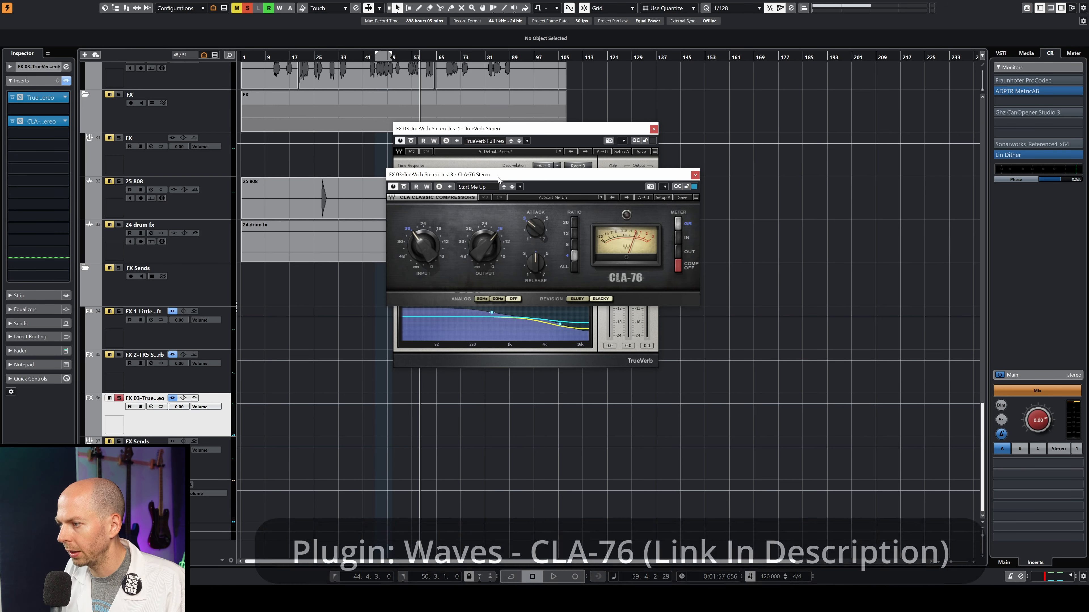
drag(498, 177, 486, 269)
Switch the CLA-76 to the Bluey revision, raise its input, and set attack to 1 and release to 7.
click(565, 391)
drag(411, 337, 412, 315)
drag(523, 320, 524, 343)
drag(523, 355, 524, 333)
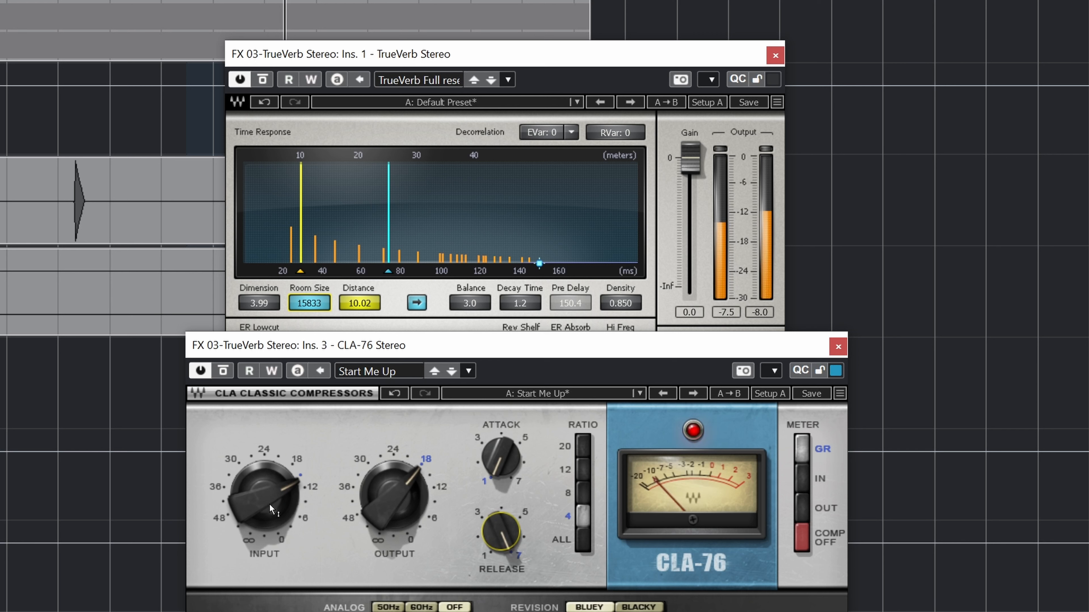
Set the CLA-76 input to 12 and its output to 24.
drag(363, 498, 393, 506)
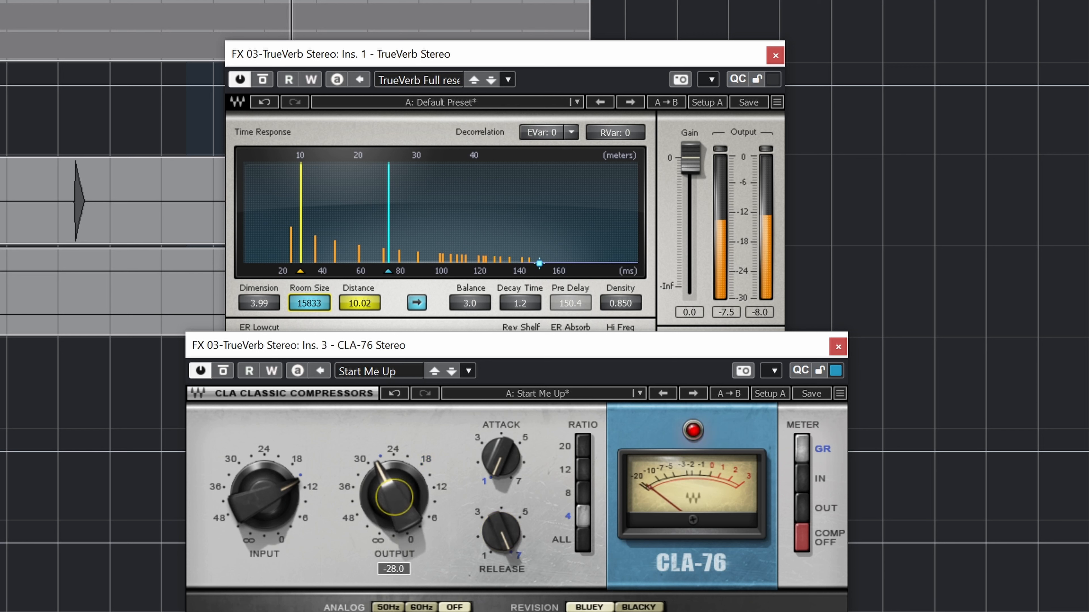
drag(265, 497, 265, 493)
drag(394, 498, 394, 494)
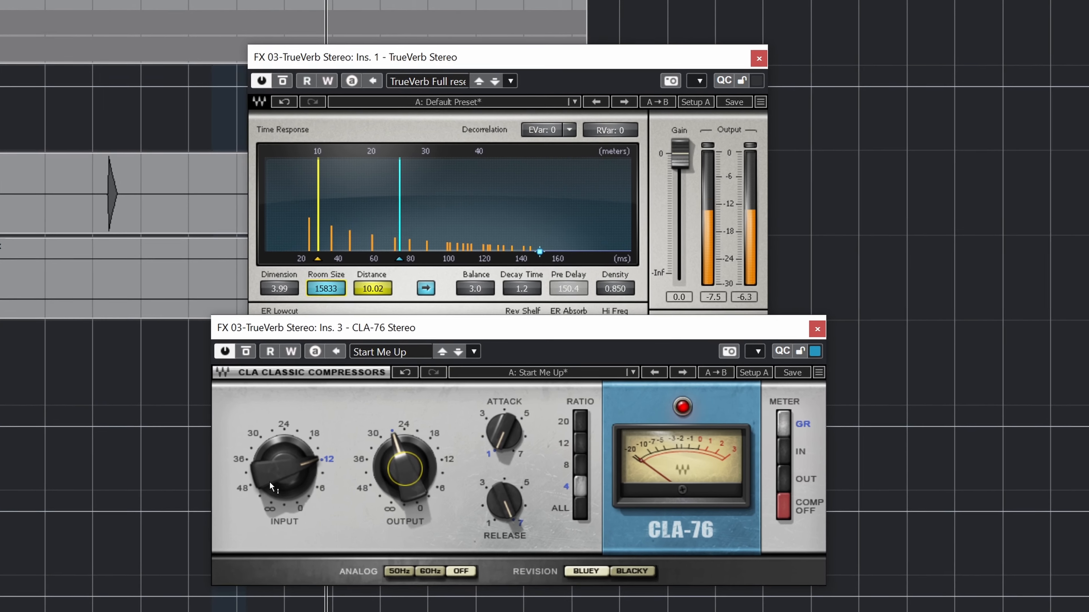
click(395, 494)
Set TrueVerb's EVar decorrelation to 2 and leave RVar at 0.
click(518, 144)
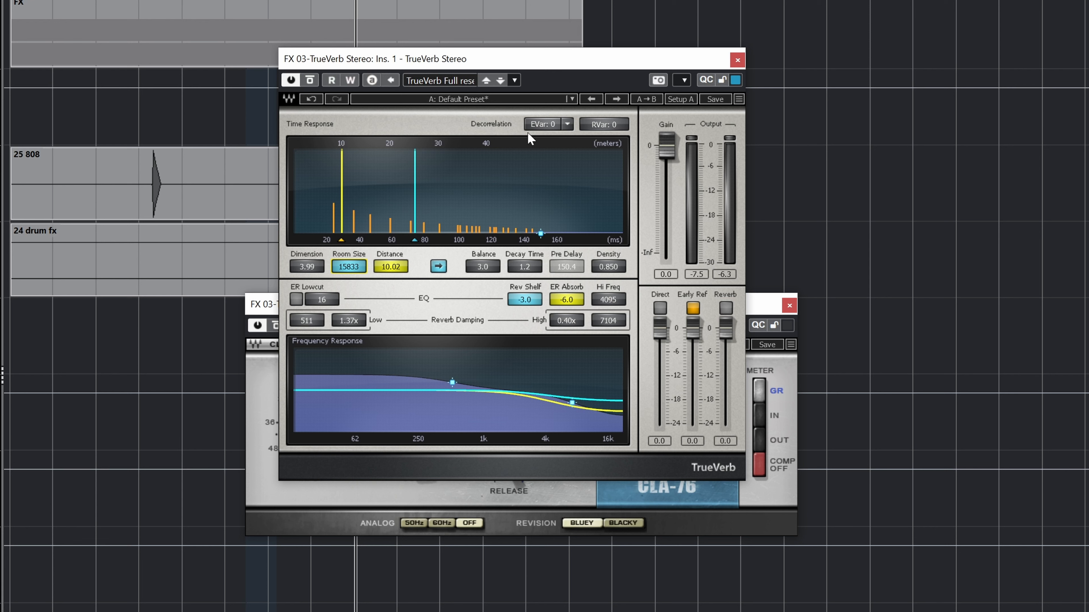
click(548, 128)
click(545, 127)
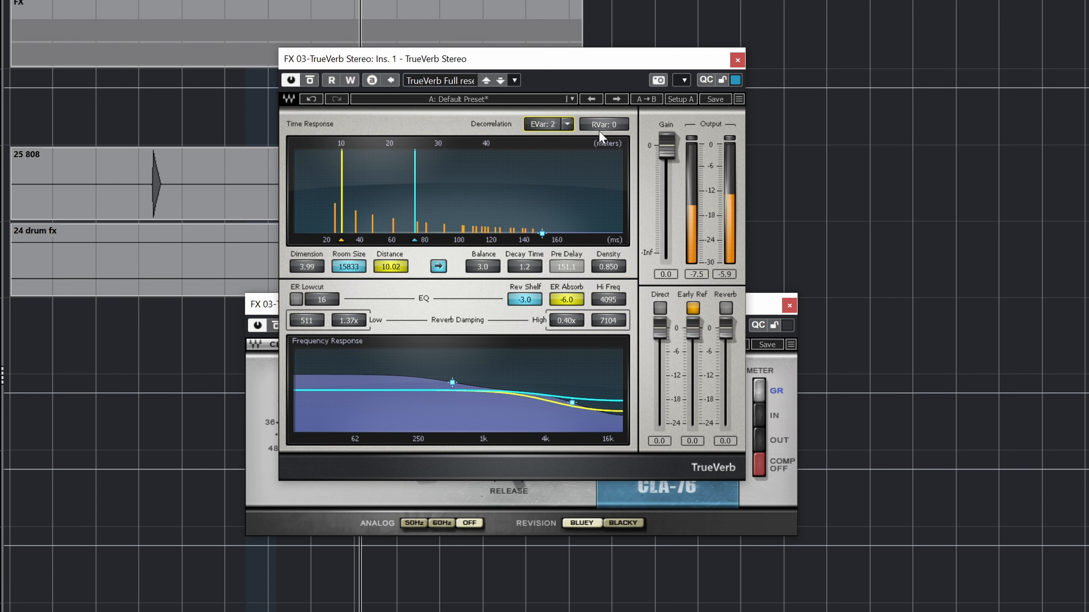
click(600, 124)
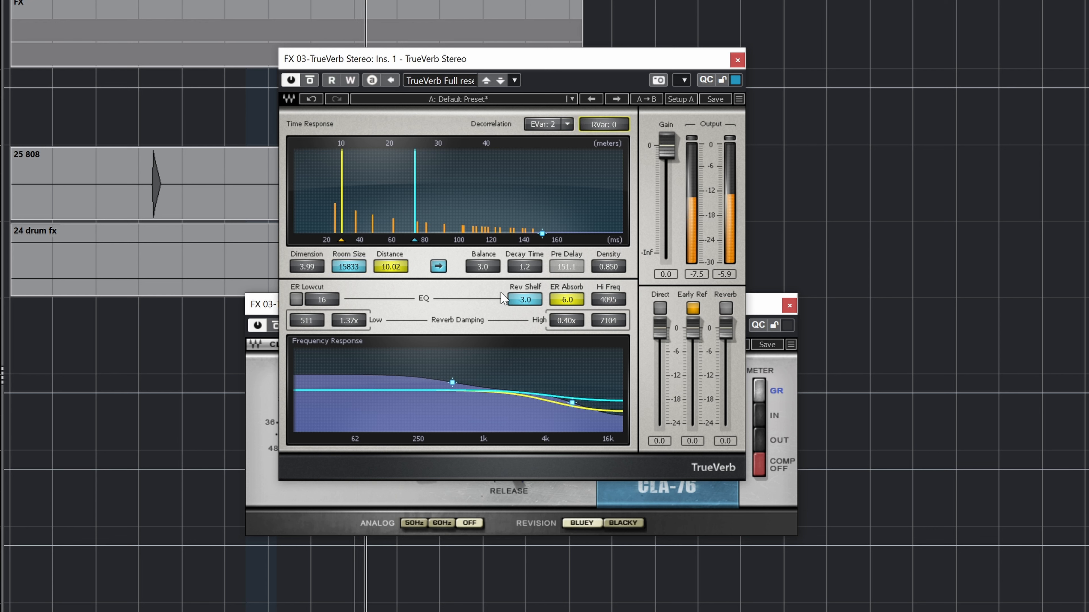
Set TrueVerb's Balance to -10.1 and Decay Time to 11.1, and close the plug-in.
drag(487, 265, 524, 231)
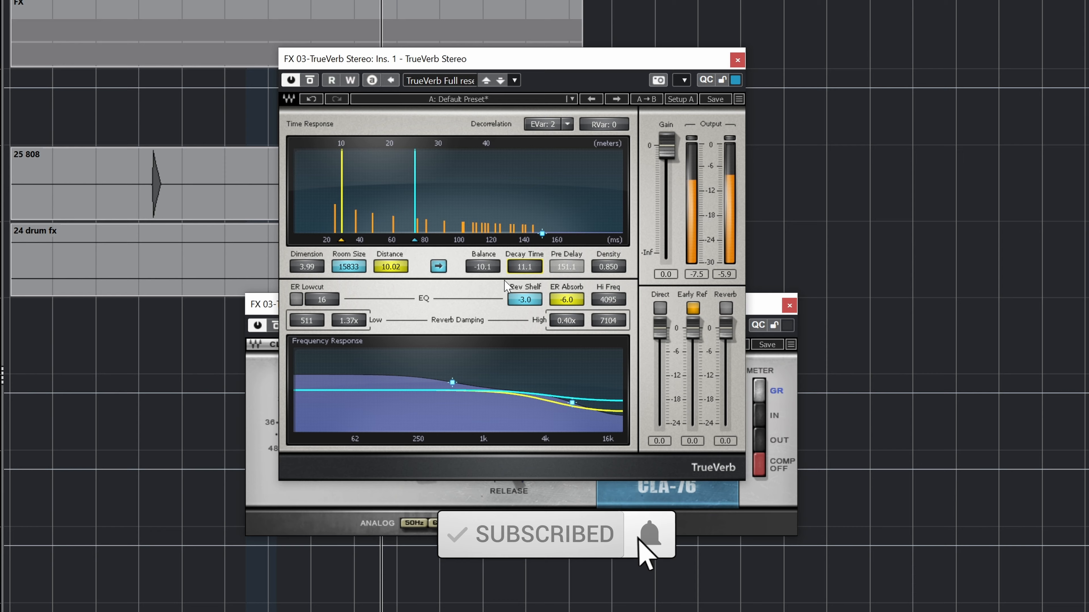
drag(349, 267, 349, 268)
click(737, 60)
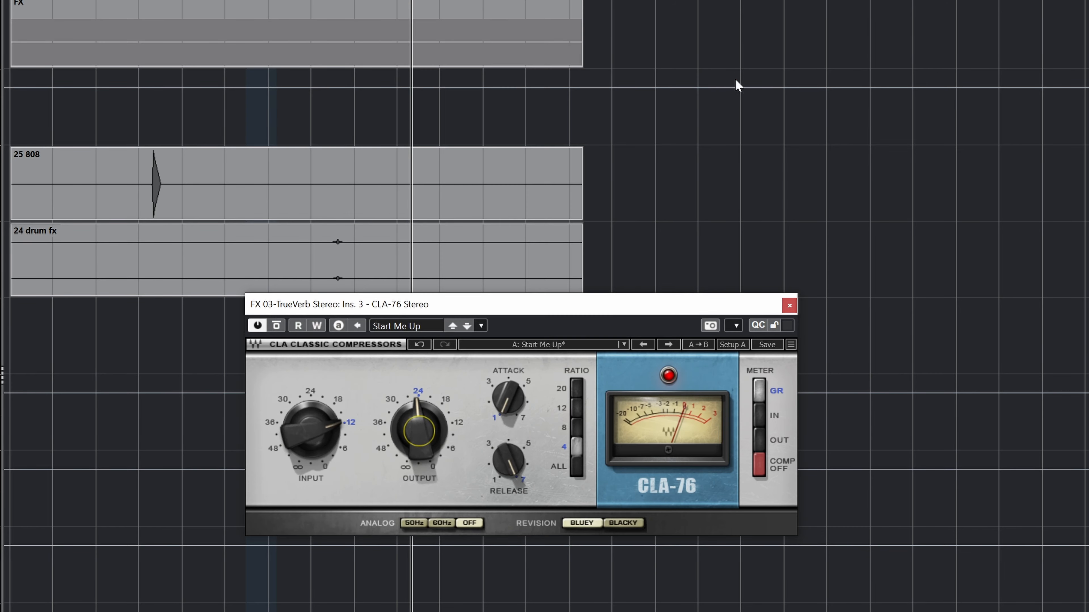
In the TrueVerb channel's StudioEQ, set band 4 to 9.26 kHz, -17.1 dB and band 3 to 2.95 kHz, Q 1.8, -7.5 dB.
click(65, 145)
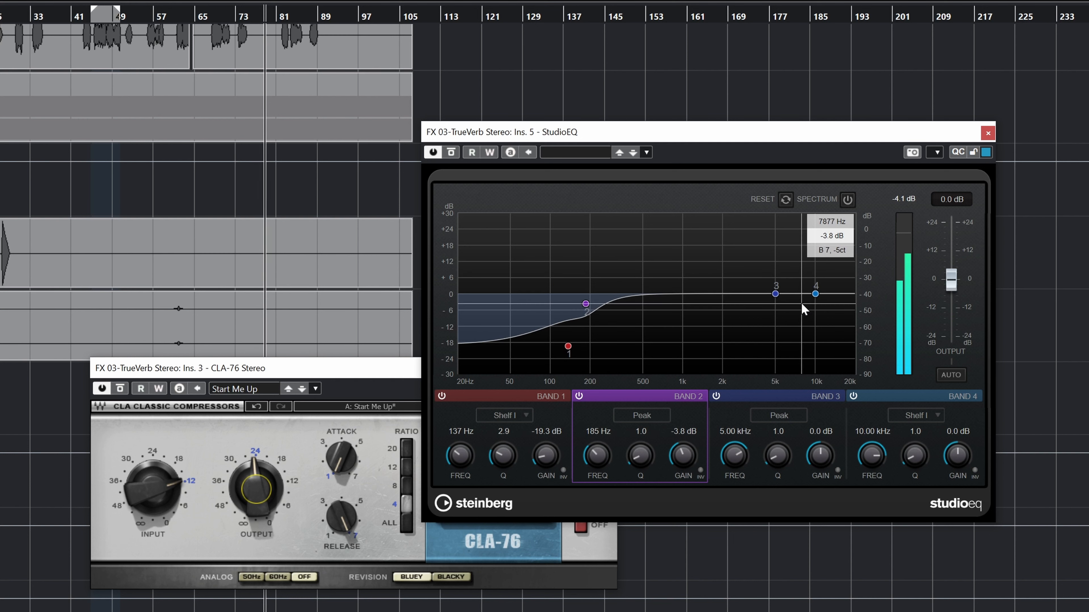
drag(815, 294, 811, 341)
drag(776, 295, 746, 318)
scroll(766, 248, up, 4)
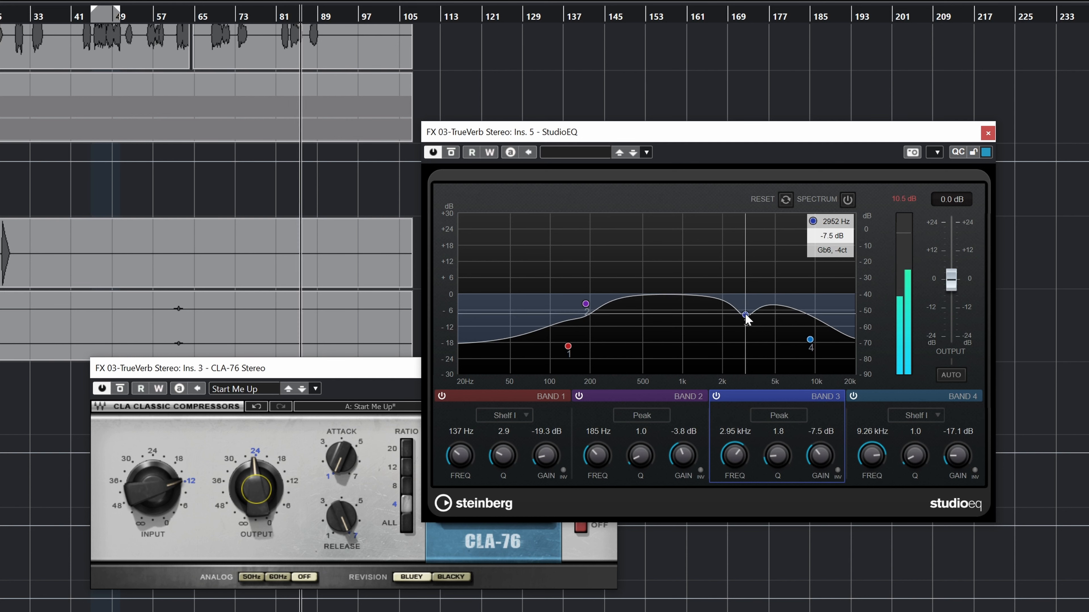
click(987, 133)
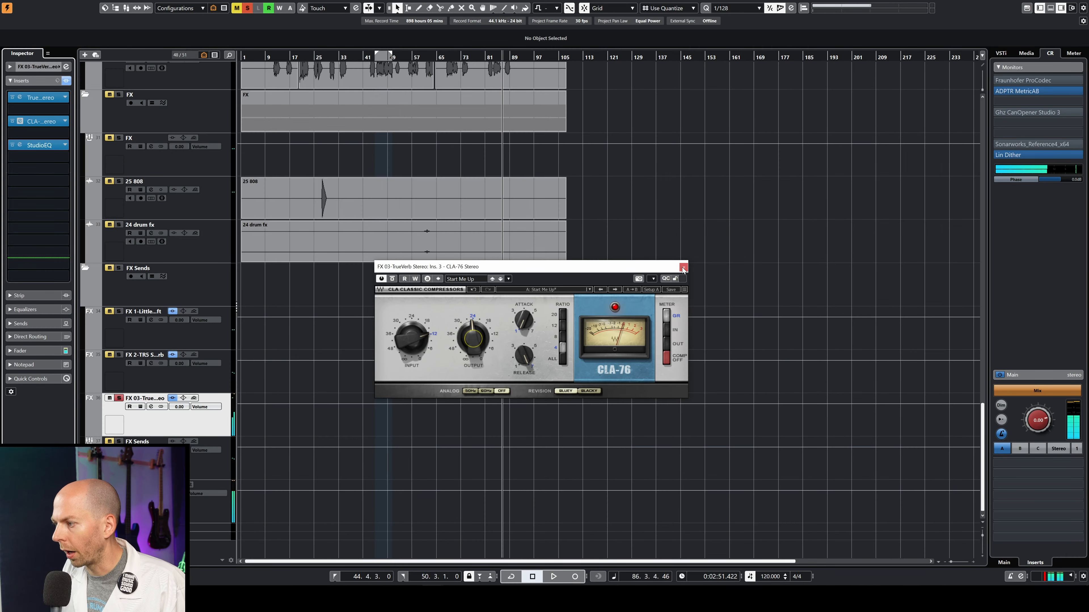
click(683, 267)
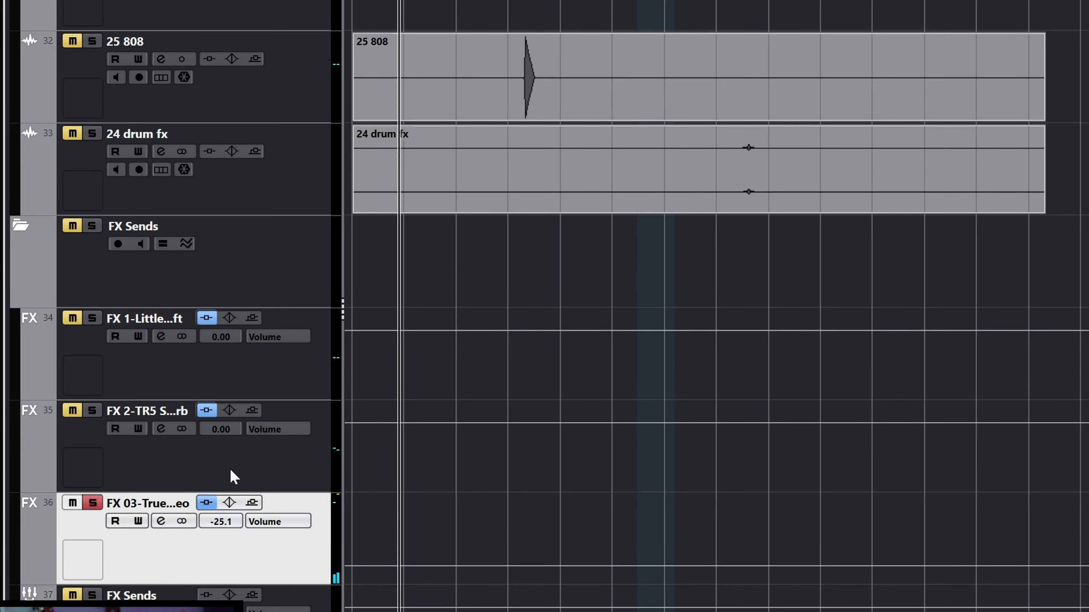
Blend in the FX 03-TrueVerb channel while comparing the drums with and without it, and set its volume to -2.23.
drag(234, 476, 241, 342)
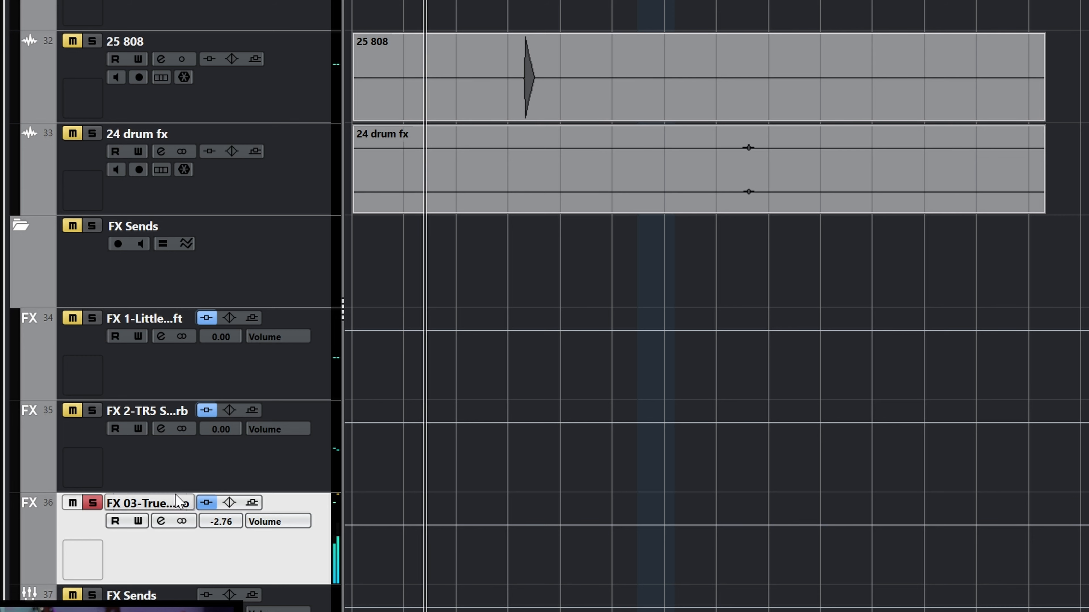
click(92, 503)
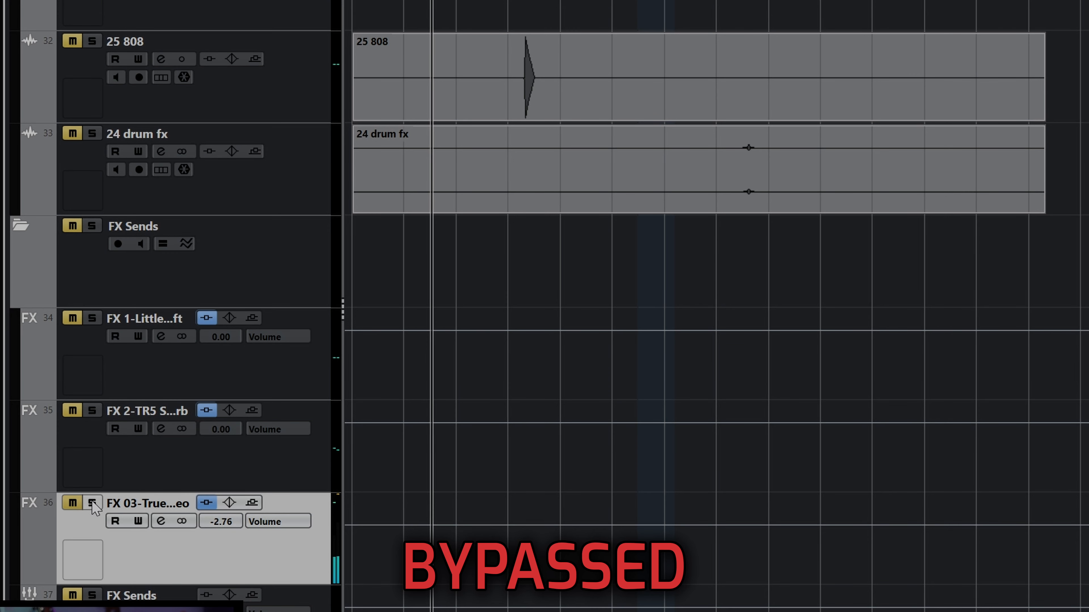
click(92, 504)
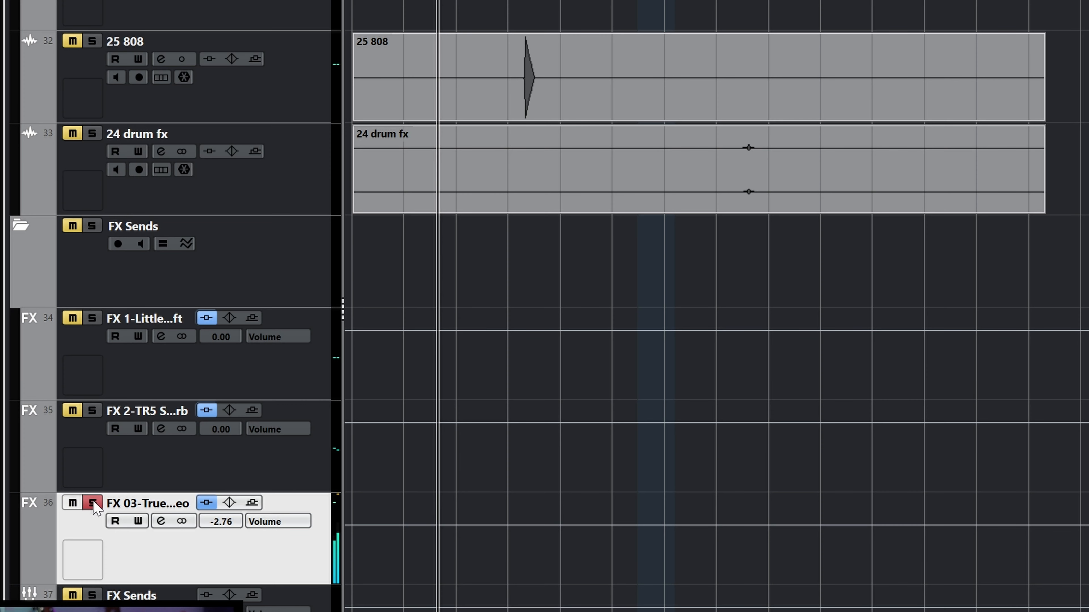
click(92, 503)
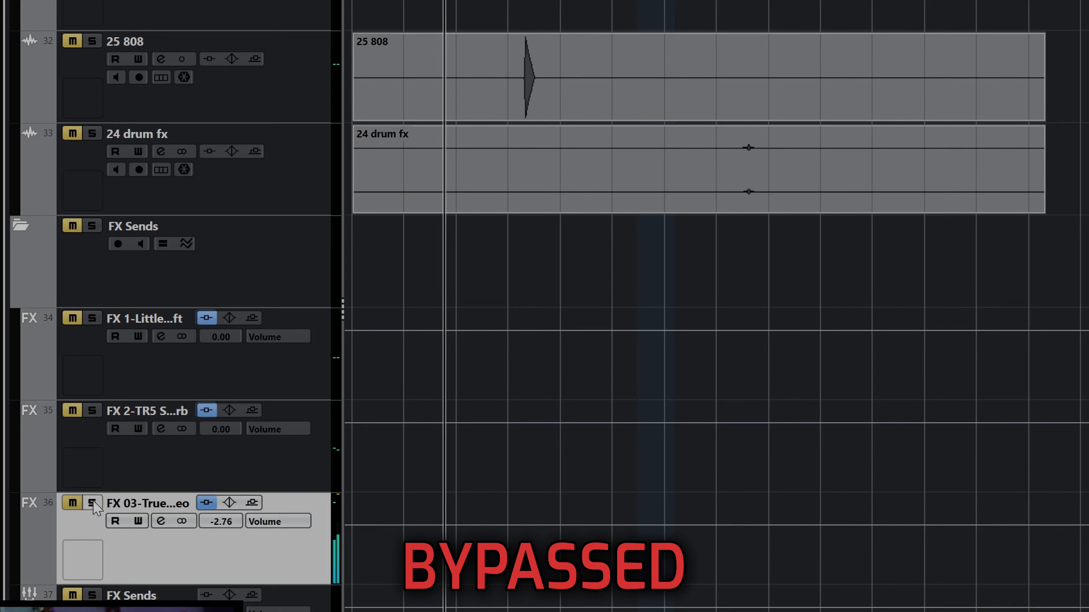
click(92, 504)
scroll(227, 529, up, 1)
drag(227, 528, 229, 513)
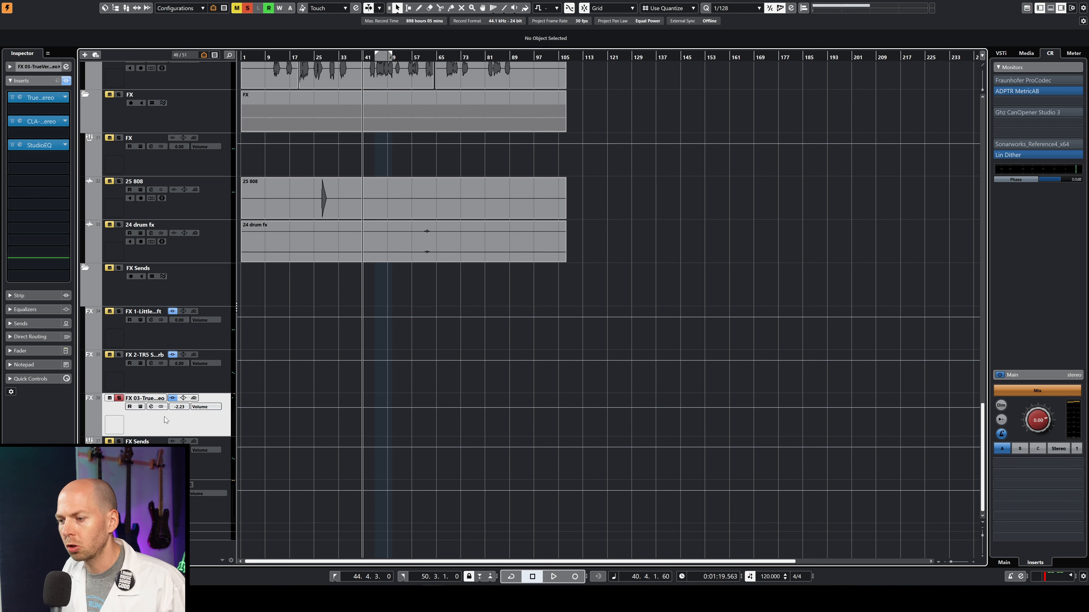
Examine the sends on the D_Shells group and the 15 overheads track that feed the Fake Rooms group.
click(20, 97)
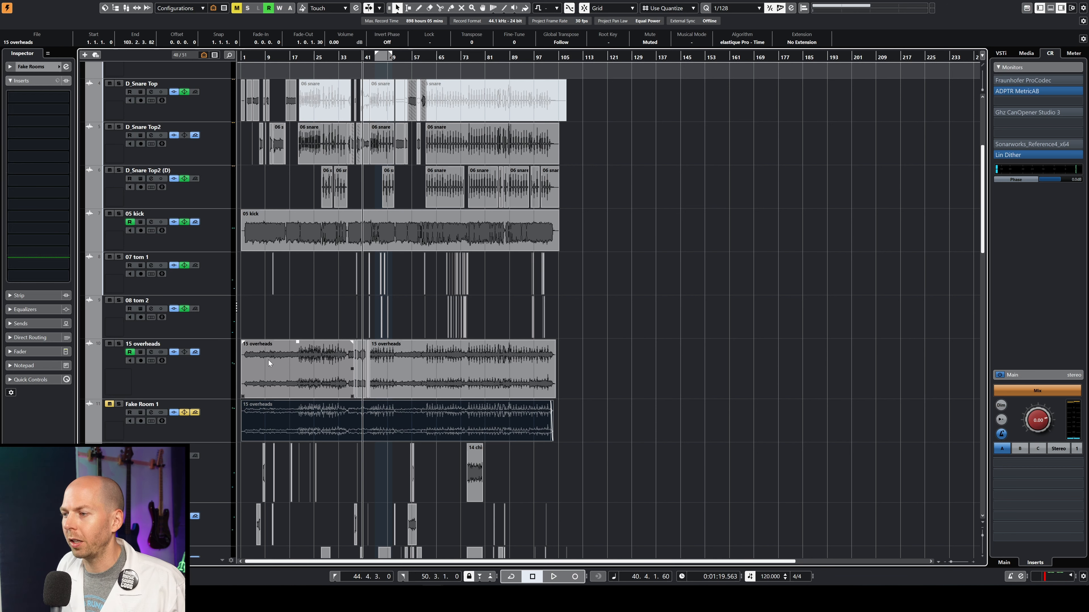
scroll(302, 363, up, 5)
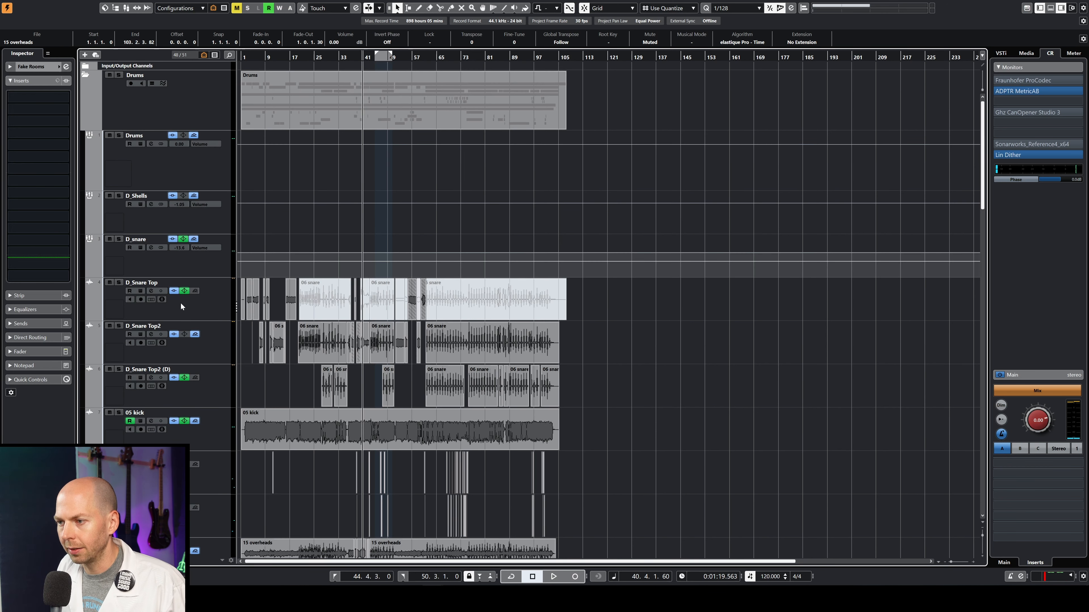
scroll(210, 249, down, 10)
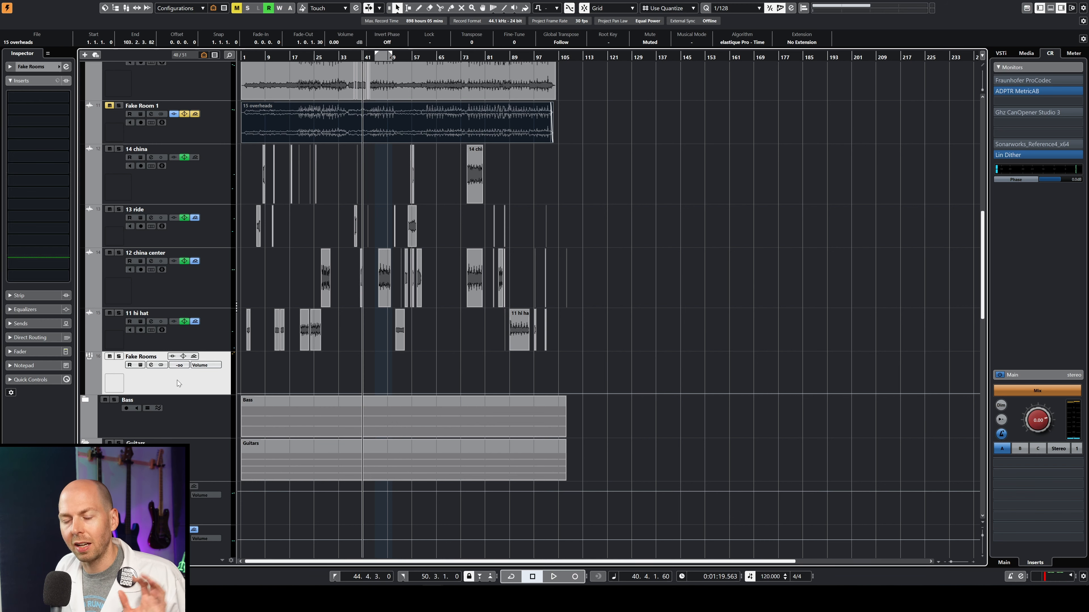
scroll(181, 383, up, 10)
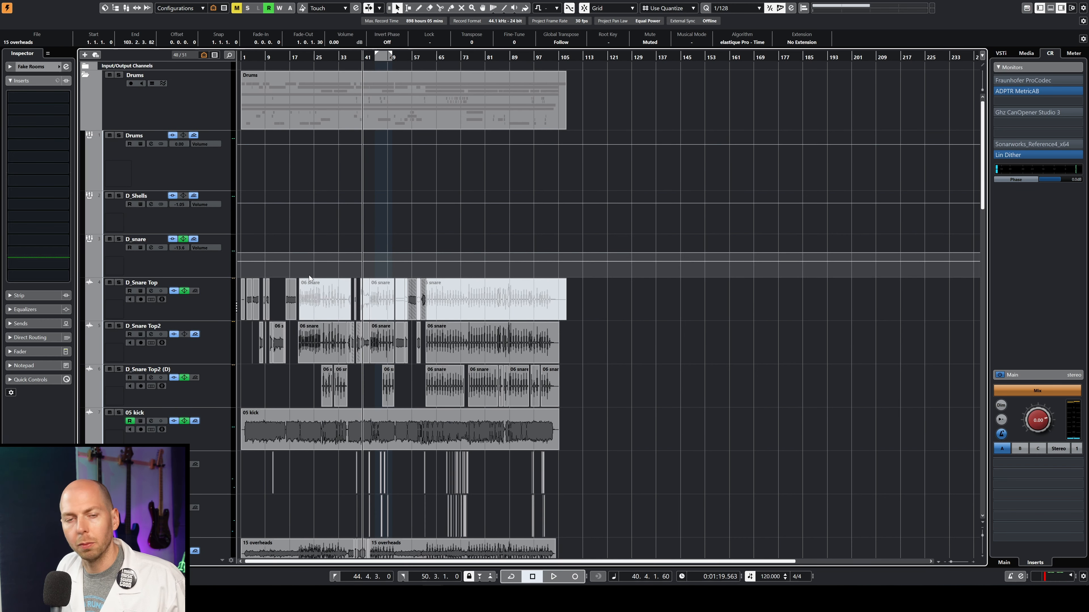
click(197, 221)
click(20, 324)
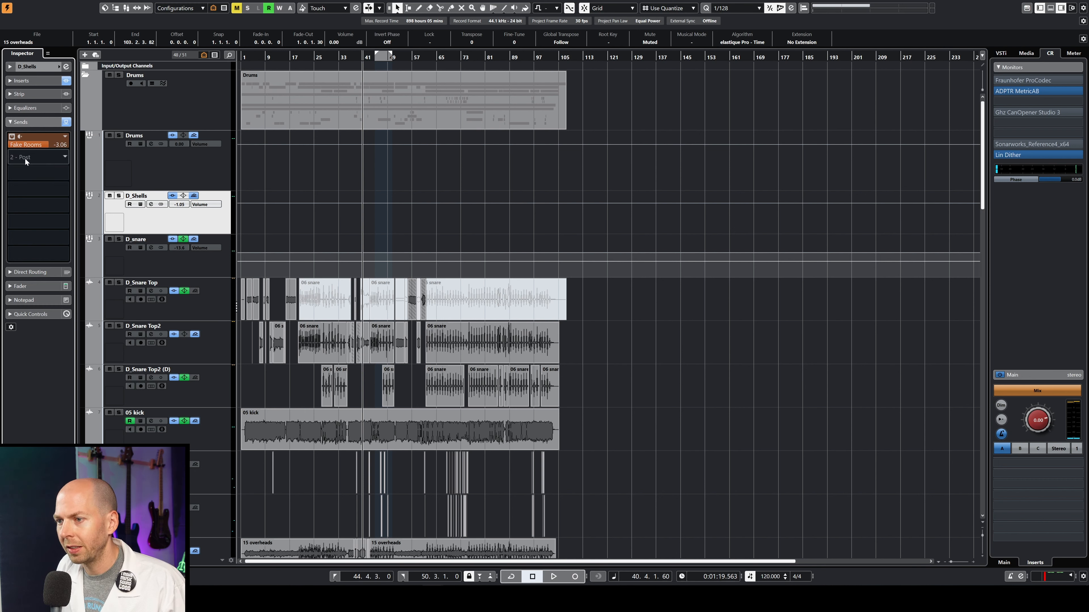
scroll(193, 343, down, 5)
click(189, 377)
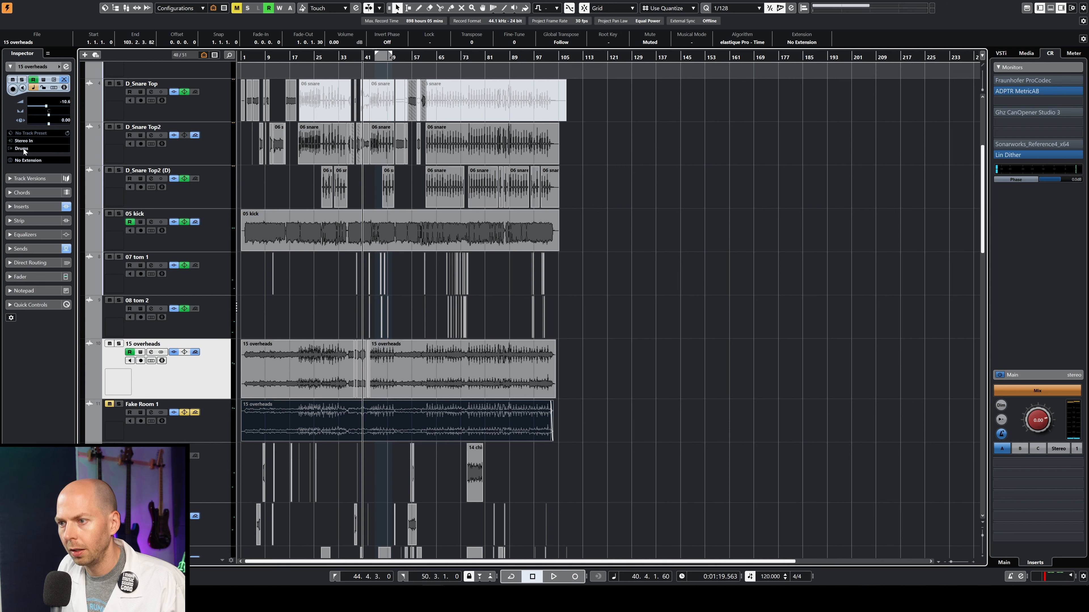
click(22, 248)
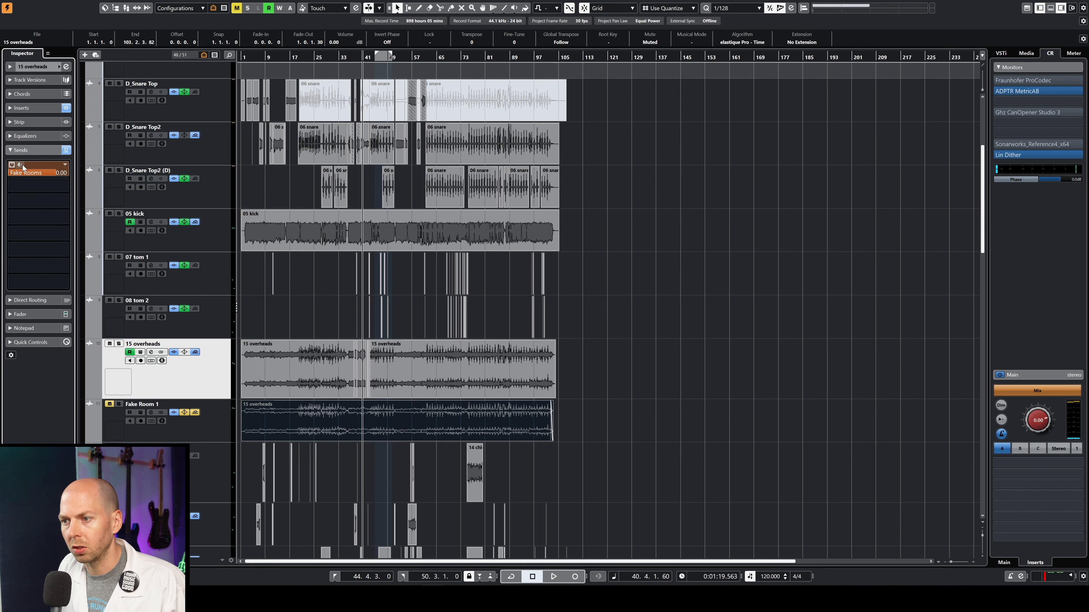
Solo the Fake Rooms group and play back a short passage of the drums feeding it.
scroll(330, 418, down, 6)
scroll(325, 401, up, 2)
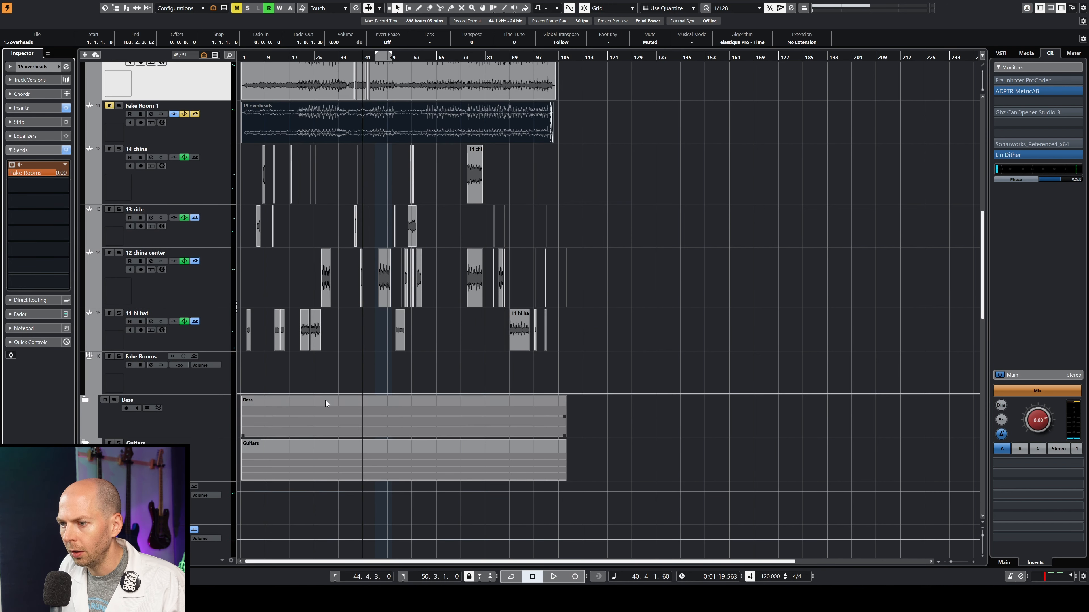
click(143, 369)
click(119, 356)
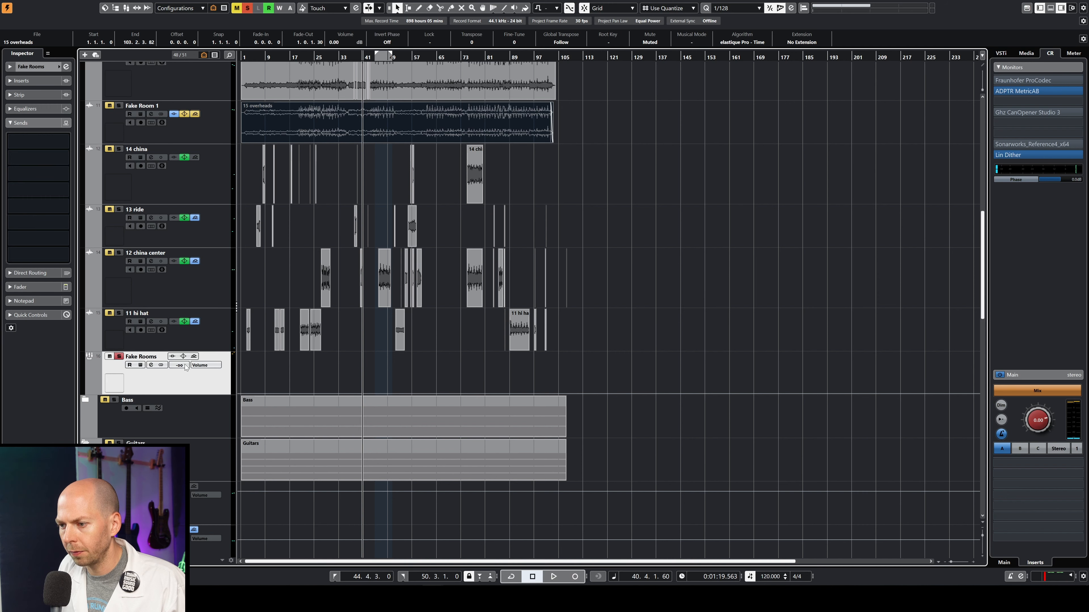
scroll(244, 370, up, 6)
scroll(244, 370, down, 4)
key(space)
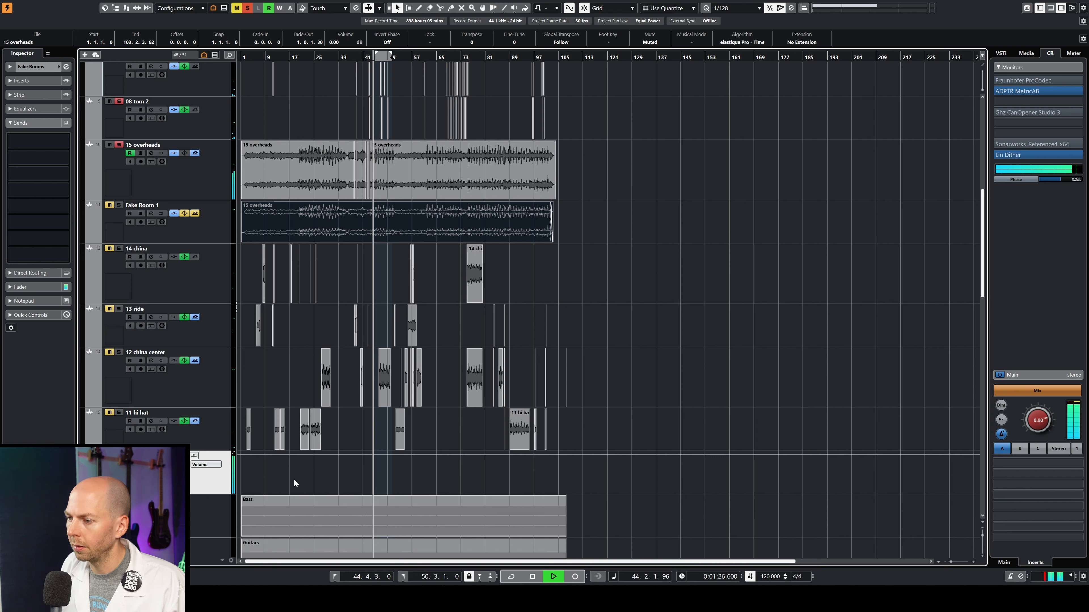
key(space)
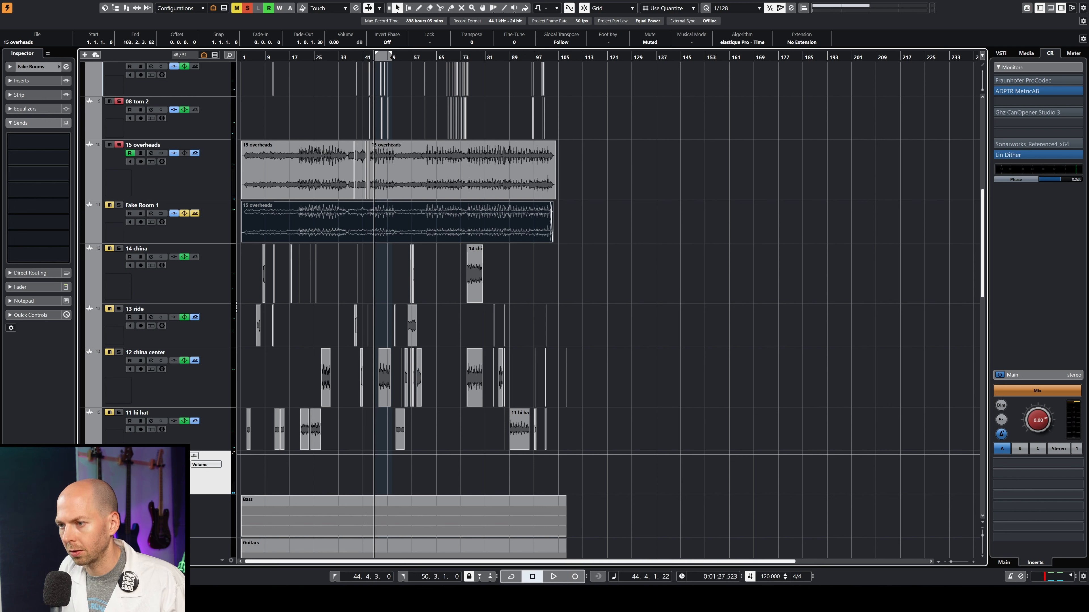
Insert the StereoDelay plug-in on the Fake Rooms group and move its window clear for editing.
click(22, 81)
click(30, 102)
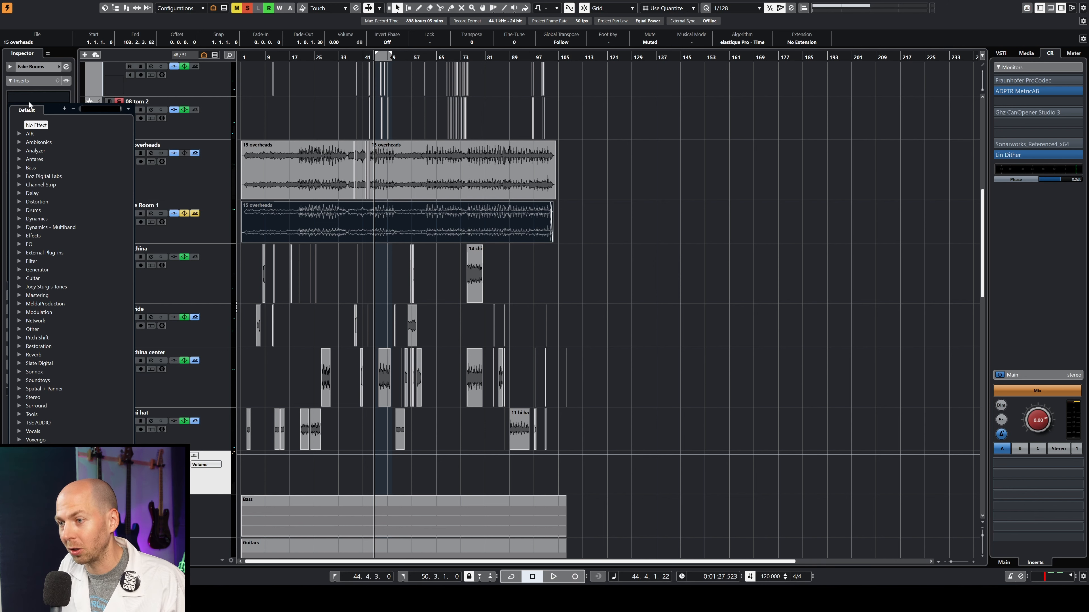
text(stereodelay)
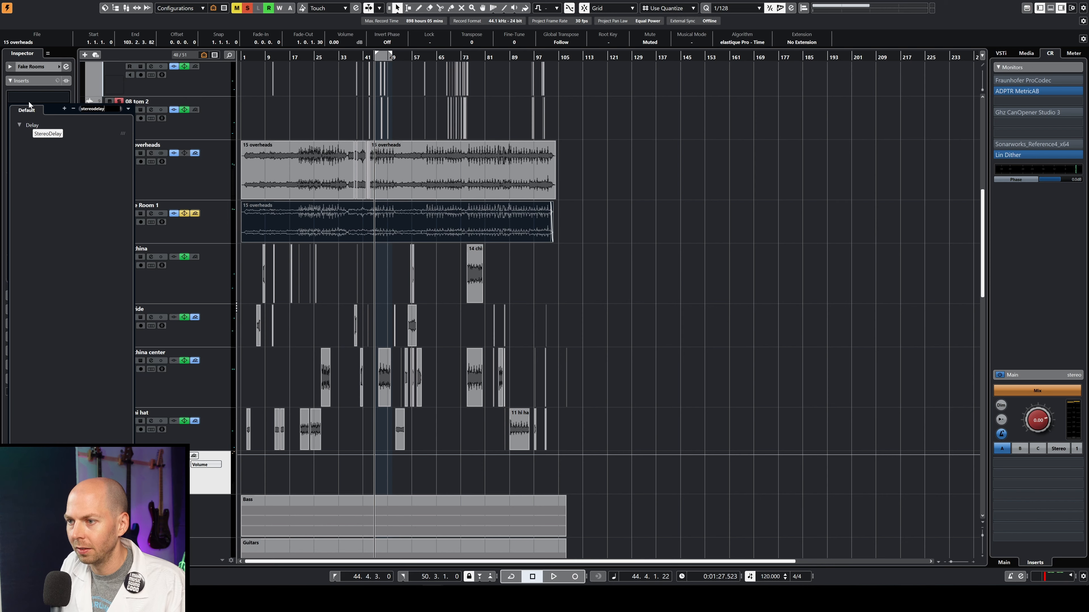
key(Return)
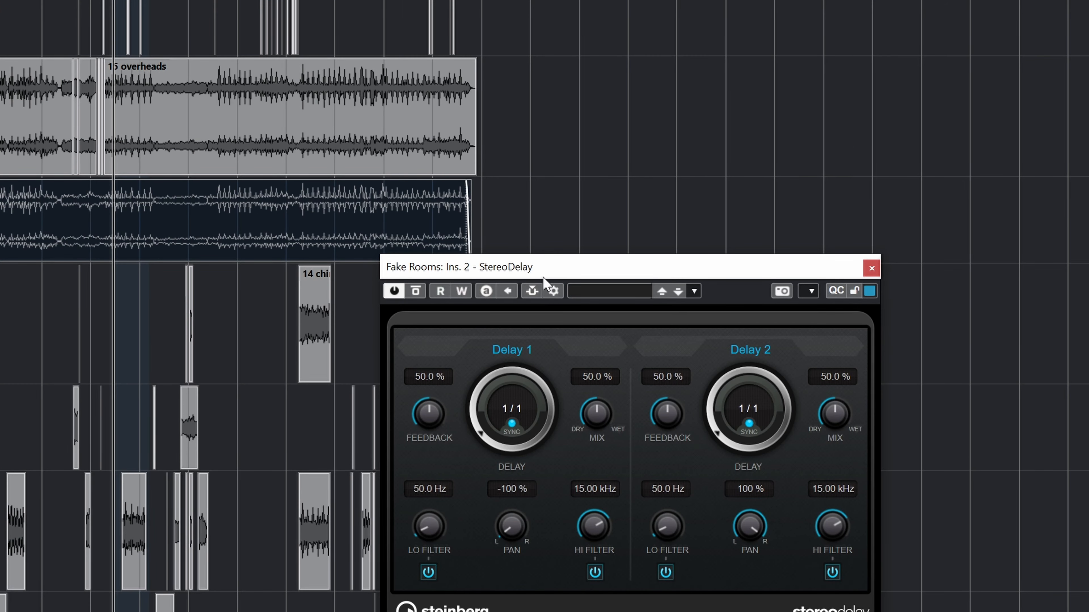
drag(543, 277, 474, 142)
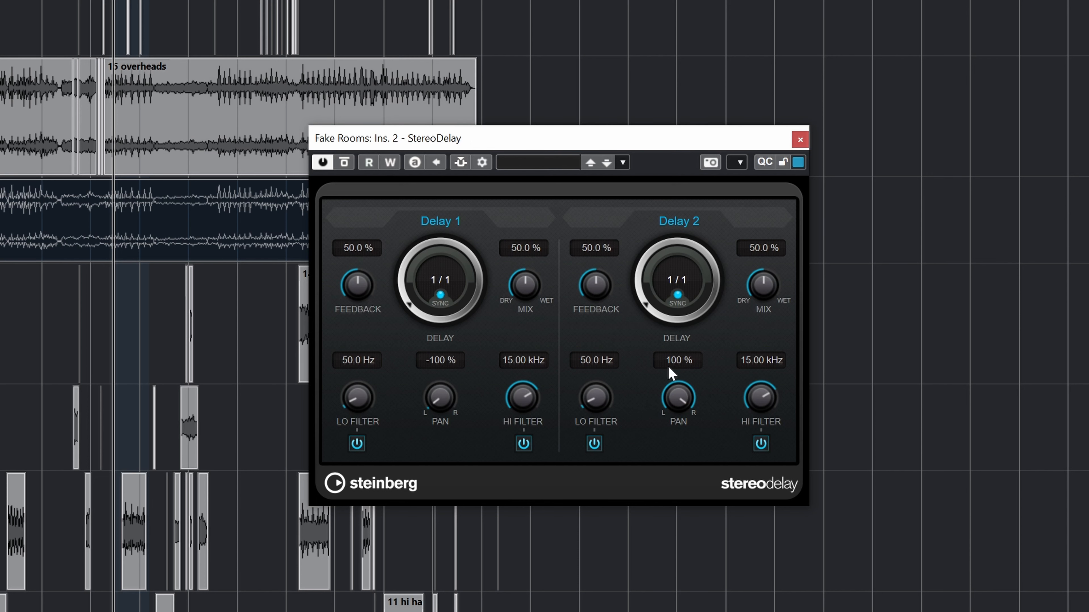
Set the mix of Delay 1 and Delay 2 to 100 % and turn off tempo sync for both.
drag(528, 287, 536, 42)
drag(774, 288, 778, 64)
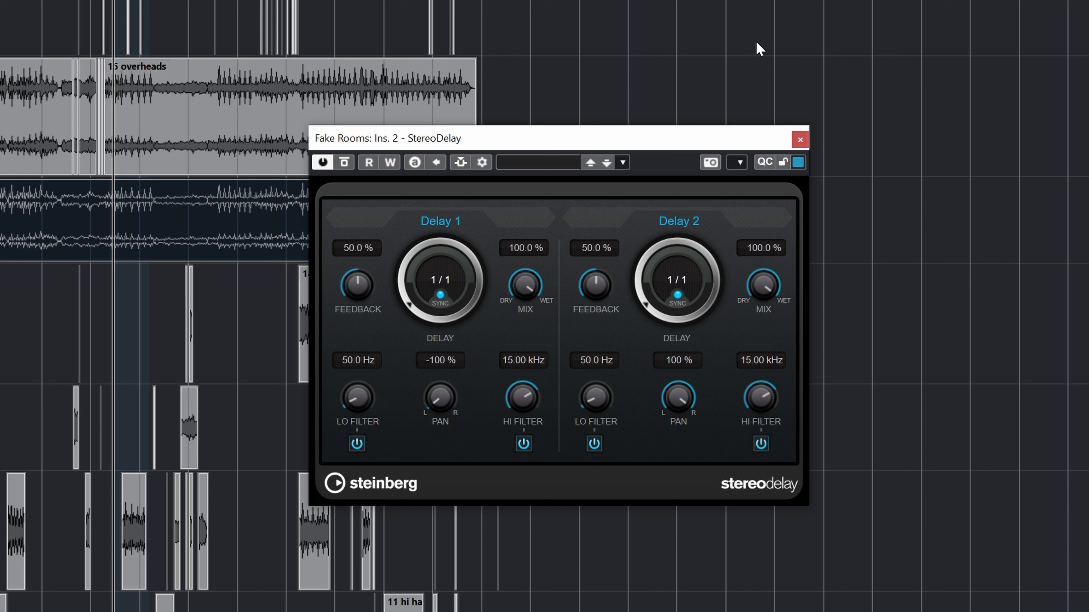
click(677, 295)
click(440, 293)
Set Delay 1 to 30 ms and Delay 2 to 35 ms, both with 0 % feedback.
drag(442, 291, 469, 287)
double_click(443, 285)
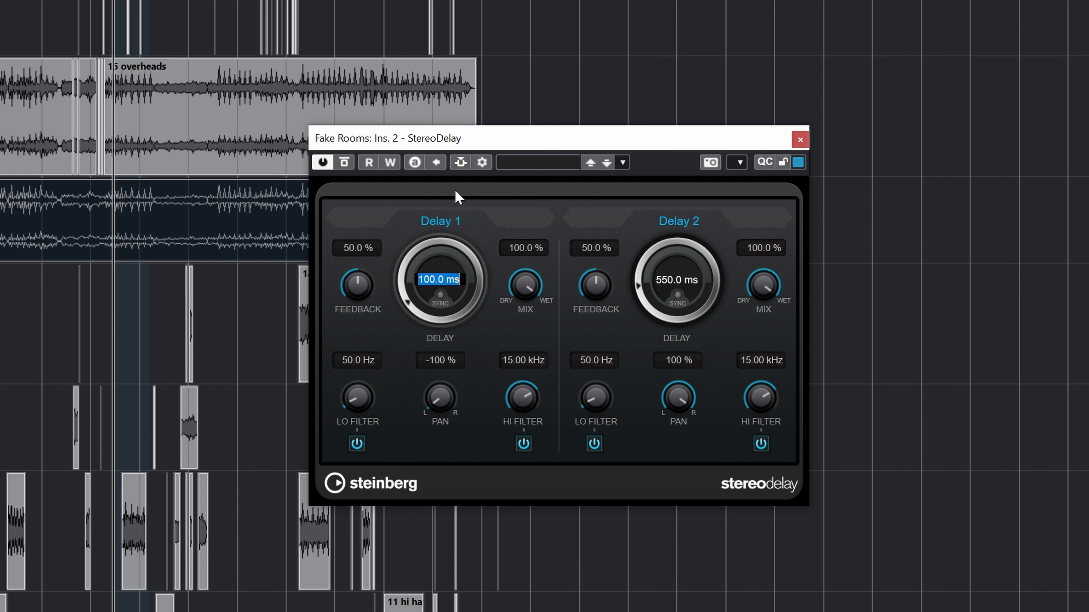
text(30)
key(Return)
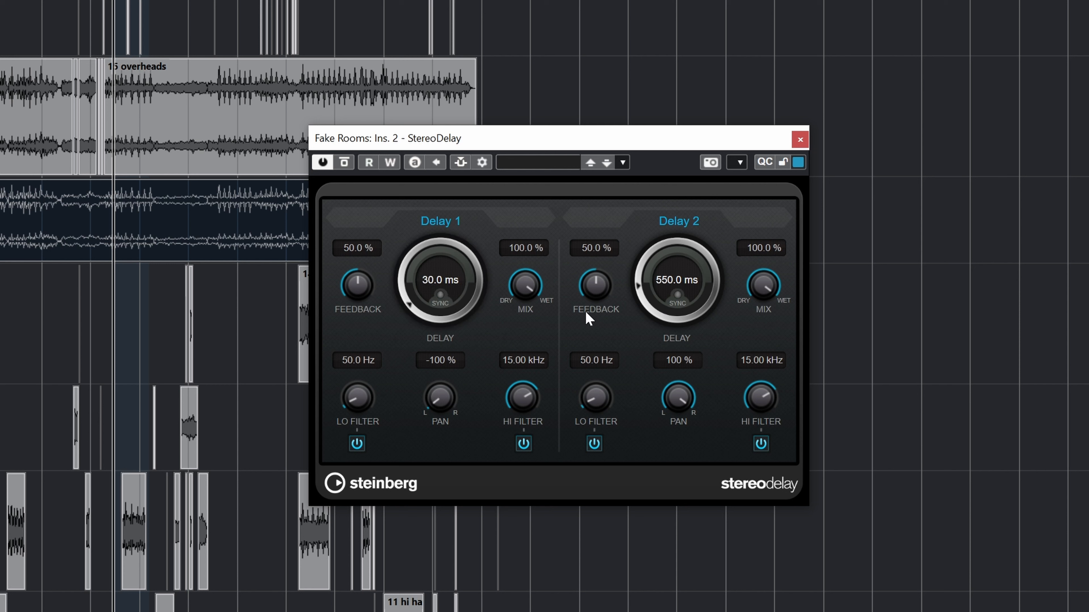
double_click(685, 281)
text(35)
key(Return)
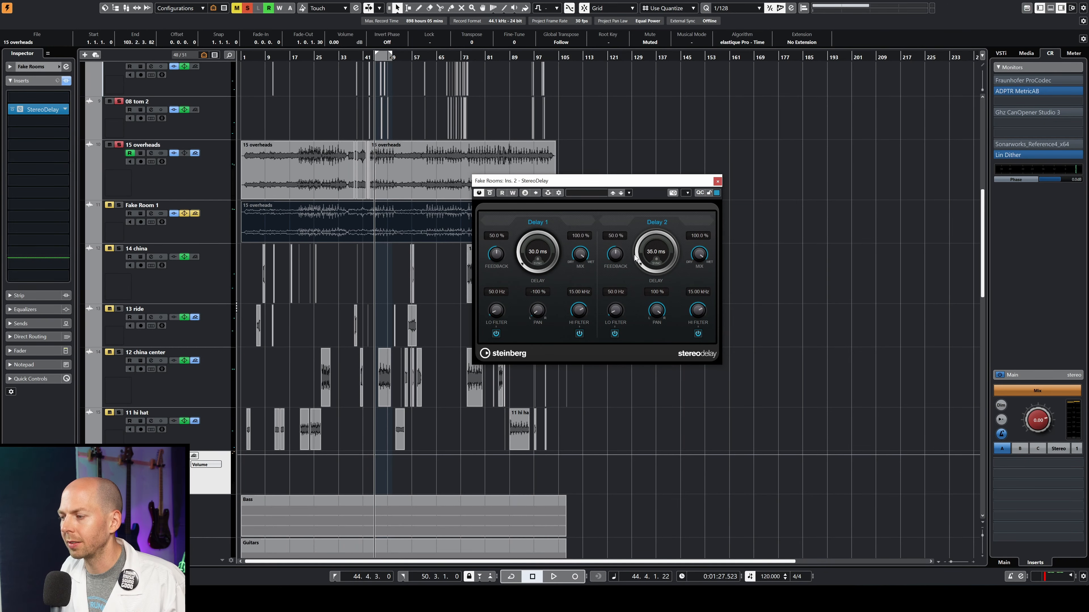
drag(611, 256, 604, 376)
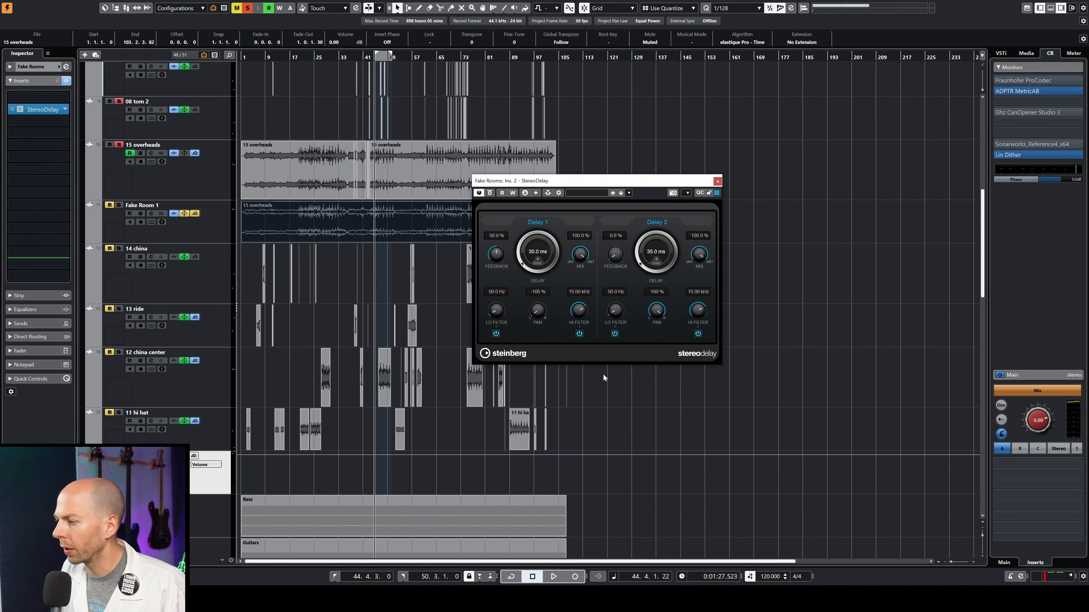
drag(495, 259, 484, 378)
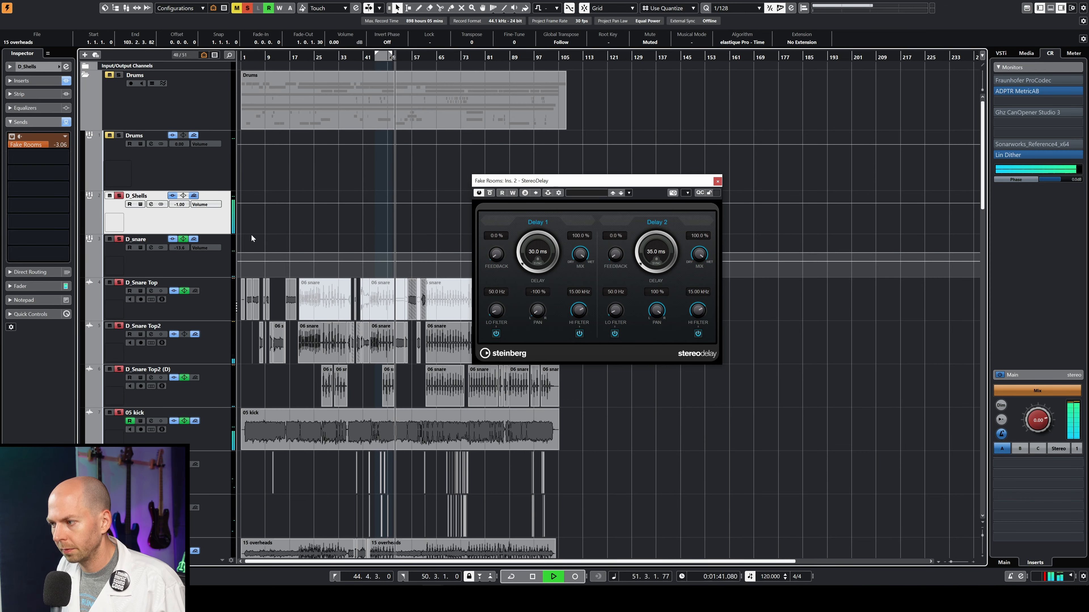
Mute the 15 overheads track and play back the remaining drums through the Fake Rooms group.
scroll(252, 240, down, 8)
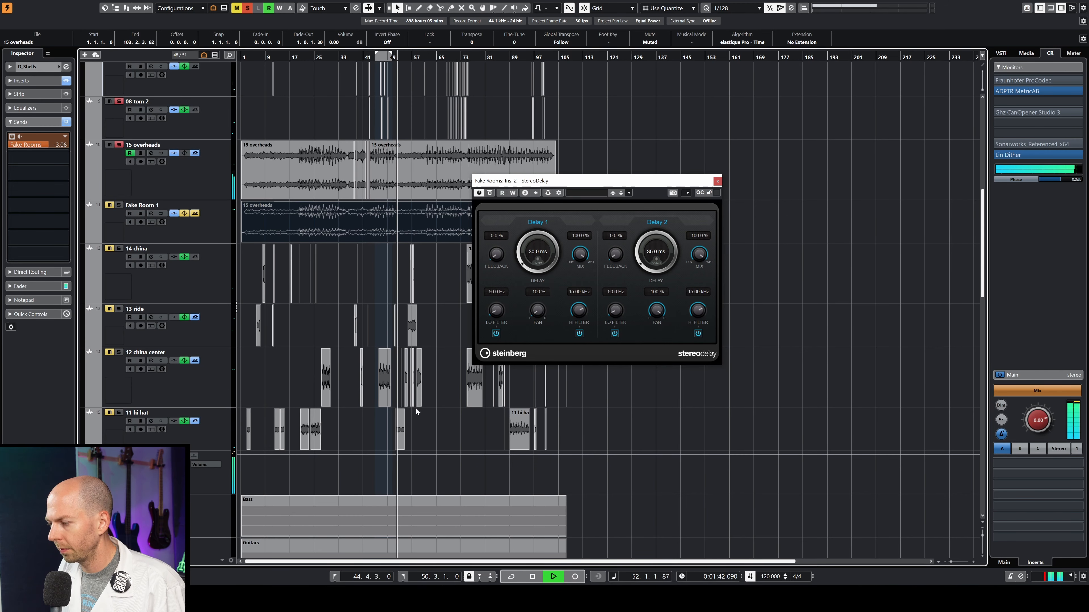
key(space)
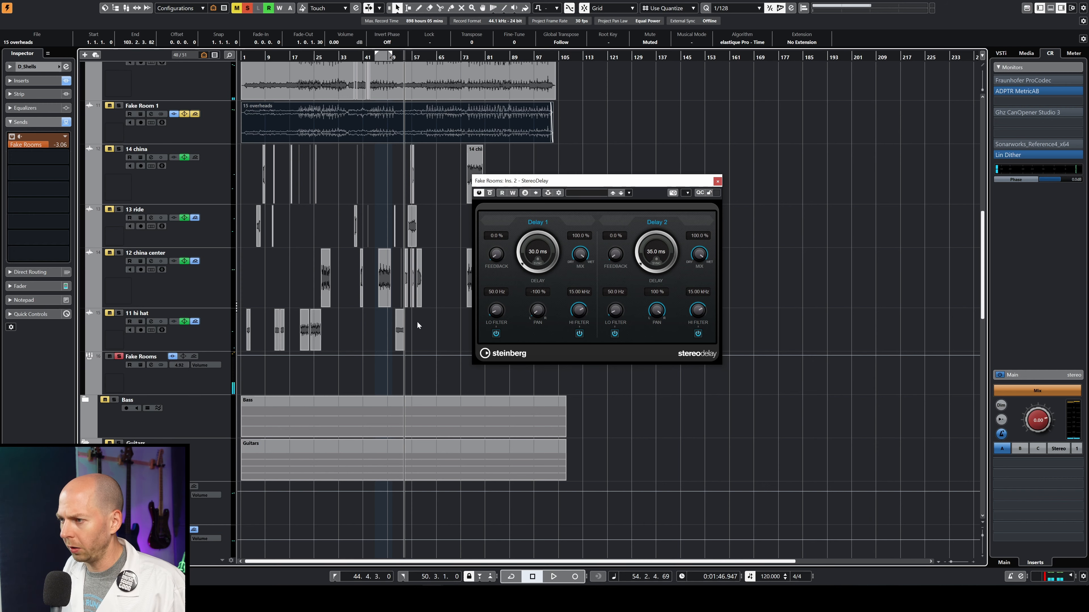
scroll(420, 322, up, 7)
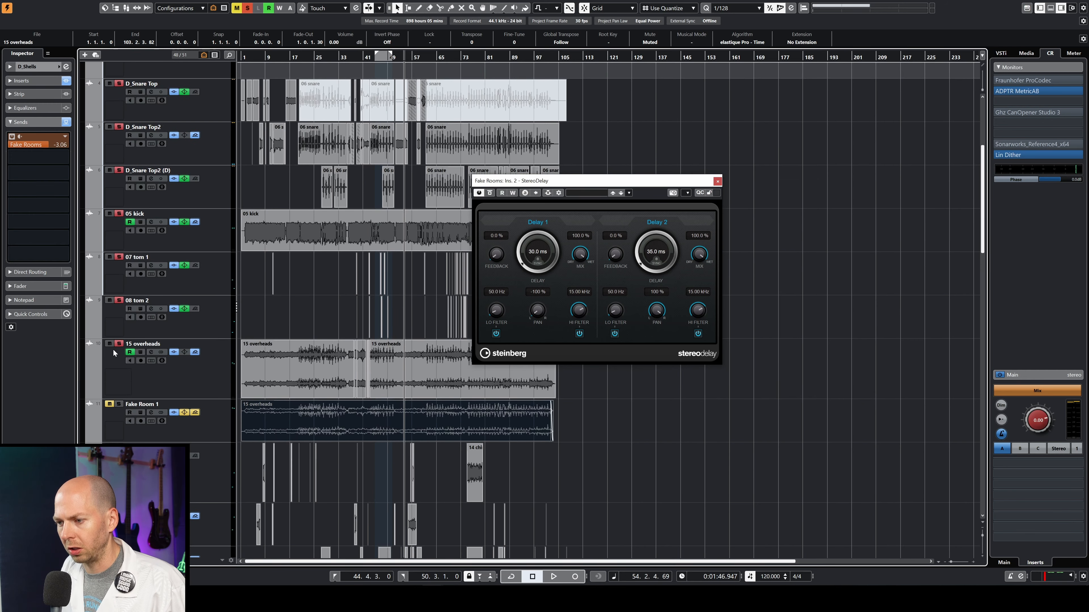
key(space)
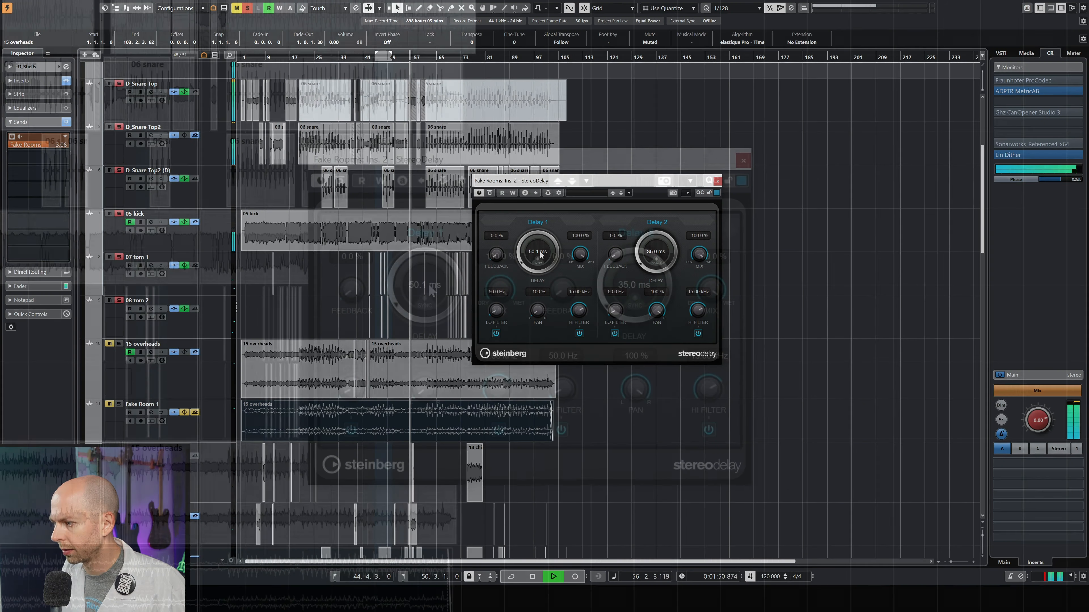
Try shorter times on Delay 1, including 25 ms, during playback and set it back to 30 ms.
scroll(540, 244, down, 1)
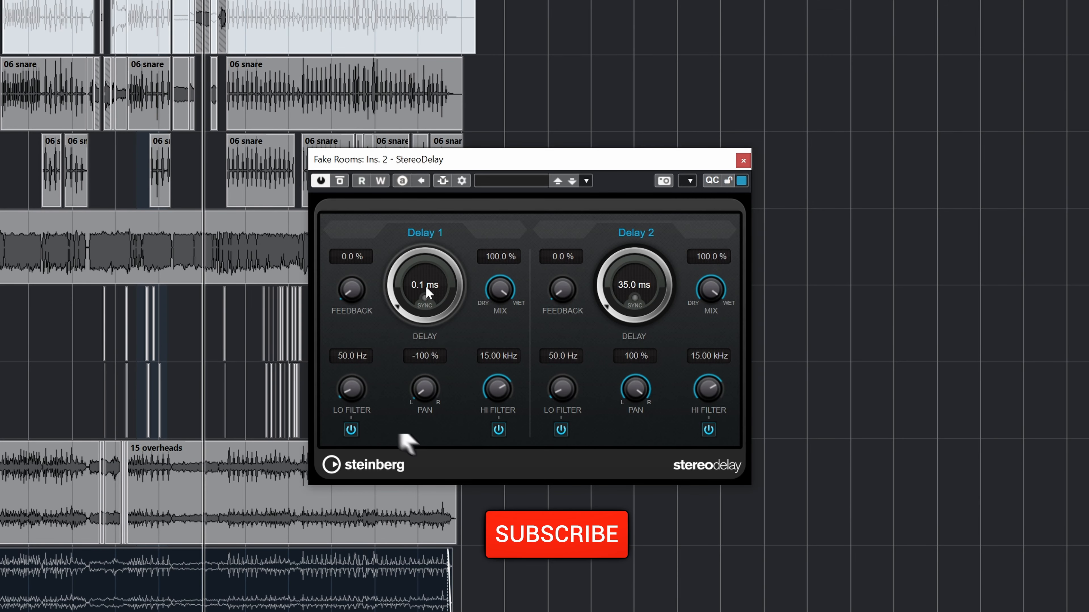
double_click(424, 283)
text(25)
key(Return)
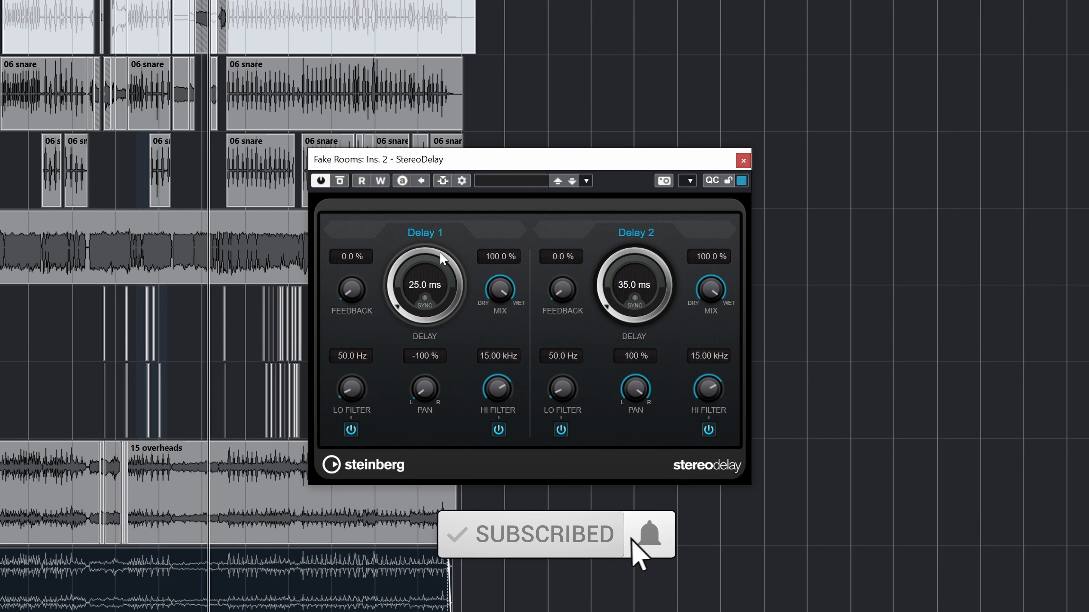
double_click(429, 285)
text(30)
key(Return)
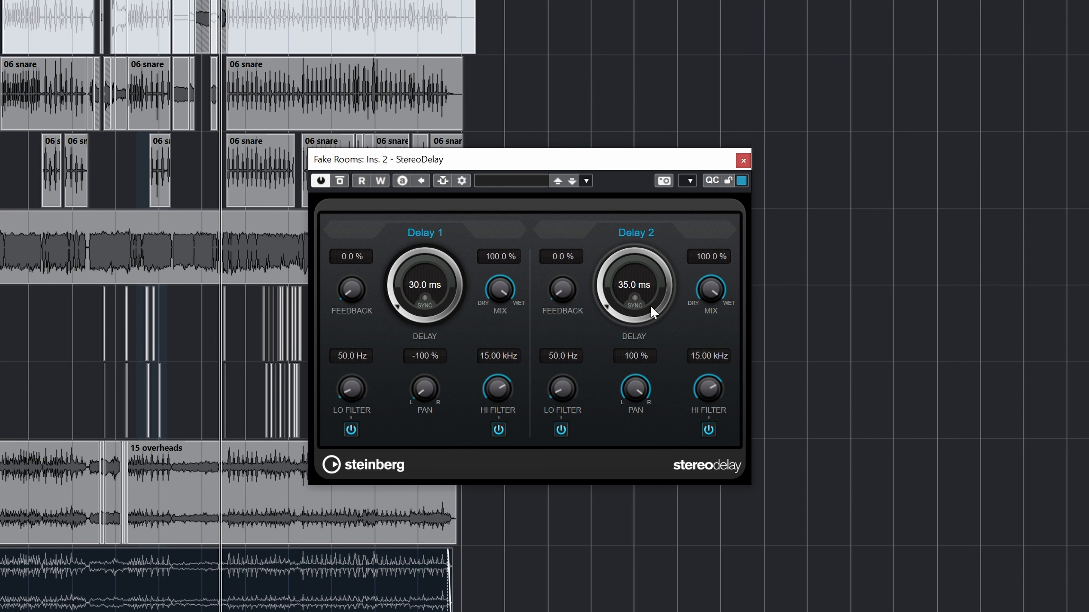
Set the Delay 2 time in StereoDelay to 40 ms.
double_click(641, 288)
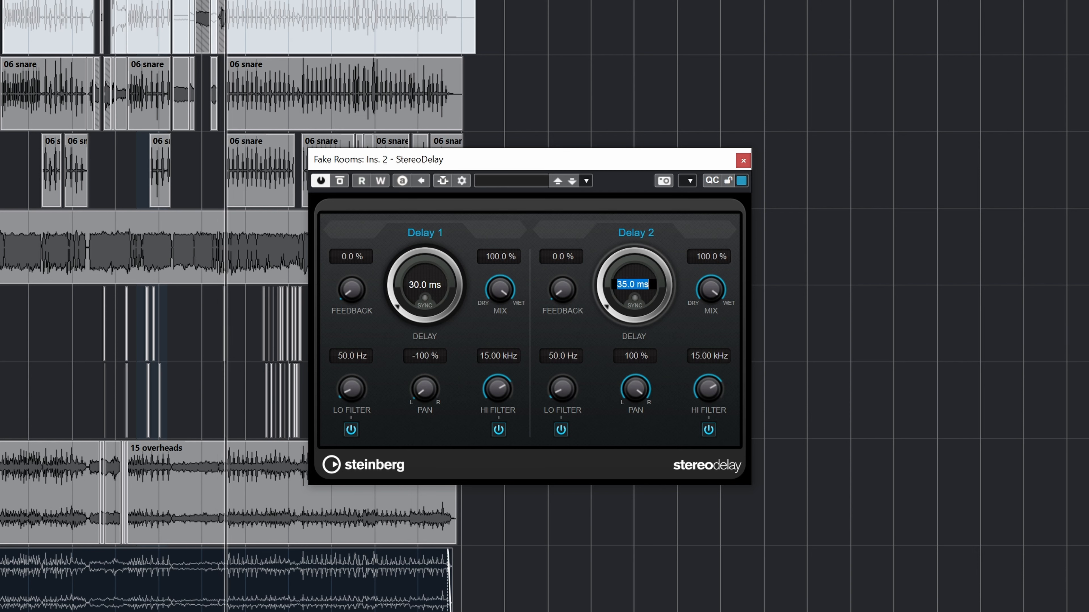
text(40)
key(Return)
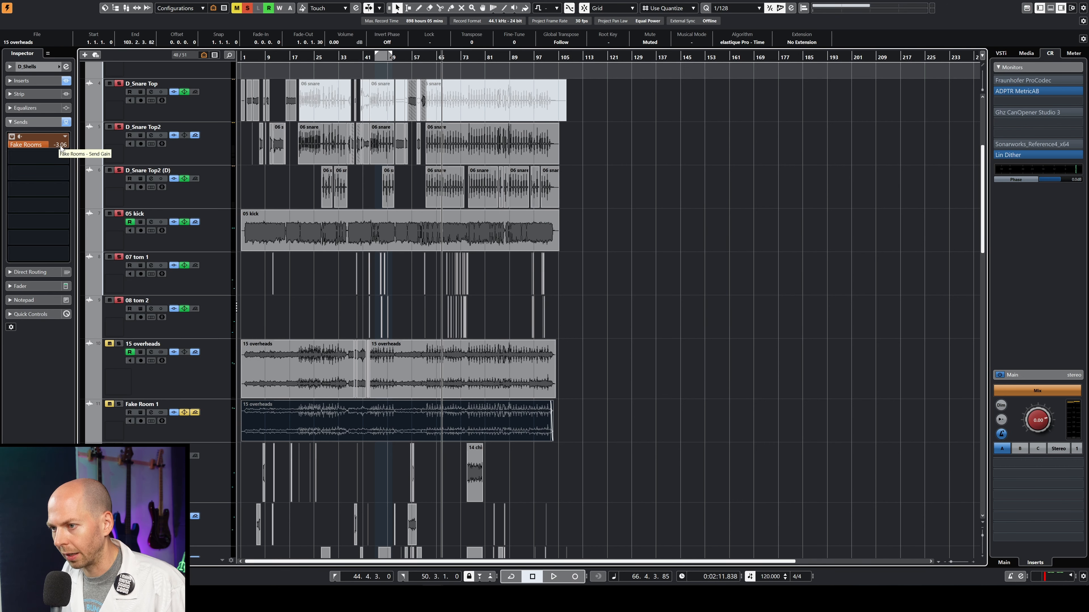
Insert the StudioEQ plug-in after StereoDelay on the Fake Rooms group.
scroll(232, 363, down, 5)
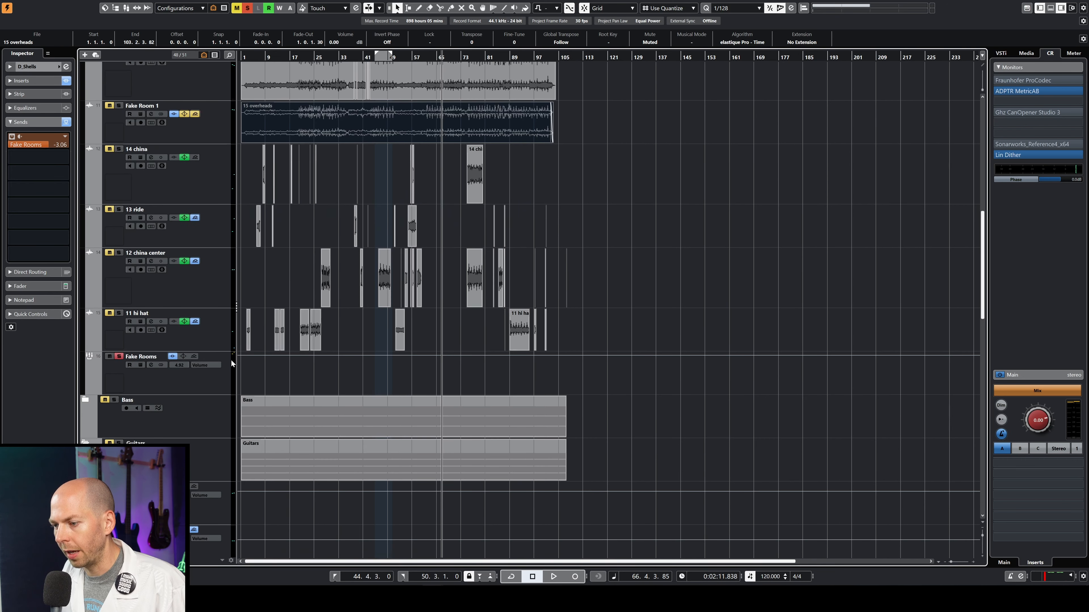
click(232, 364)
click(23, 81)
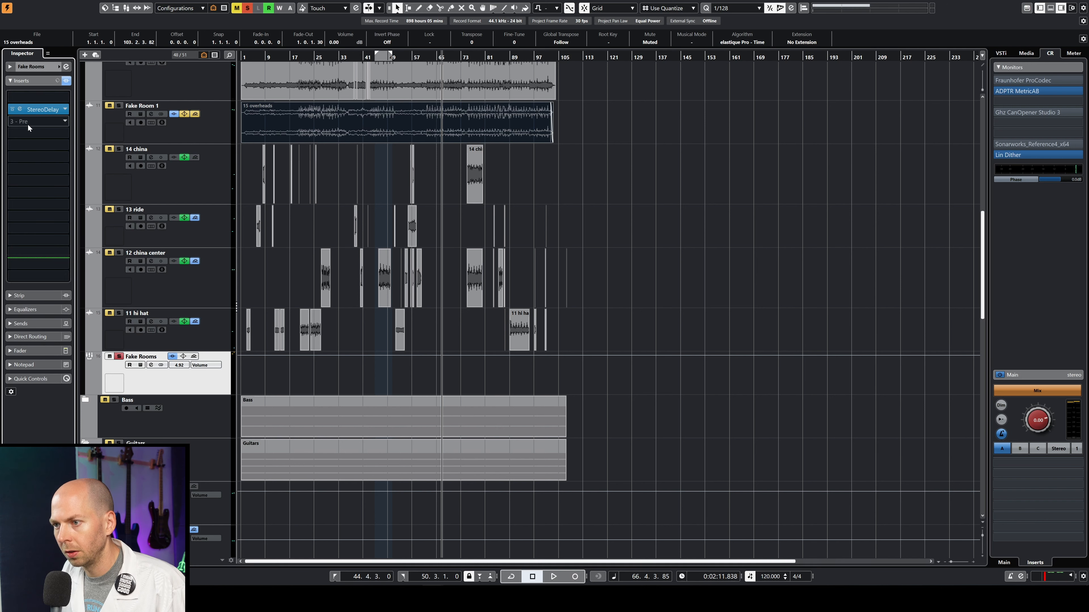
click(28, 122)
key(Escape)
click(32, 133)
text(studio)
key(Return)
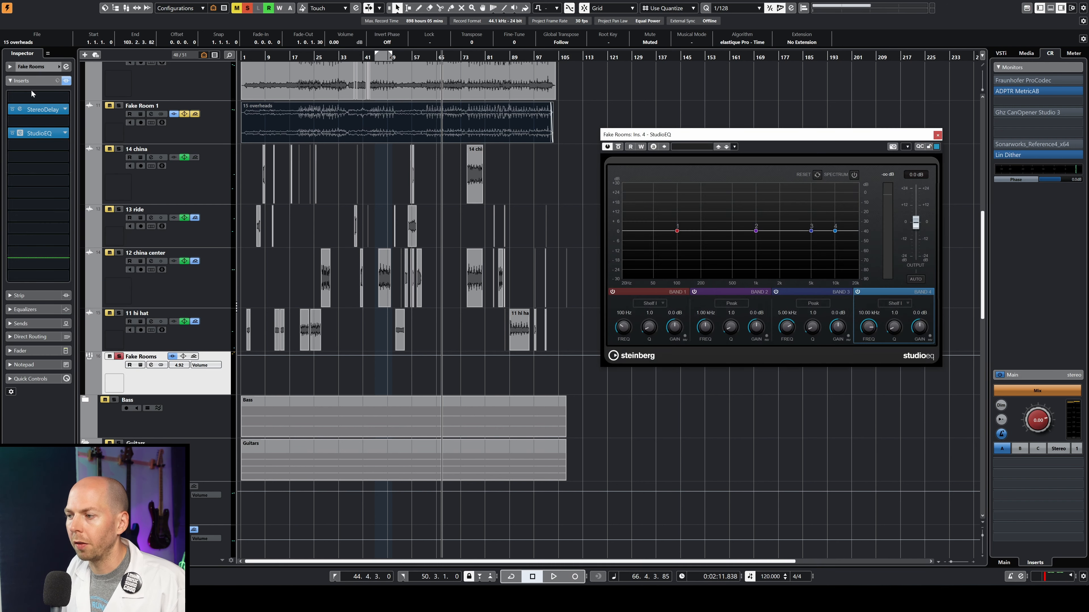
Cut the lows during playback with the Band 1 shelf at about 146 Hz, -24 dB gain and a Q of 3.6.
key(space)
drag(677, 231, 732, 275)
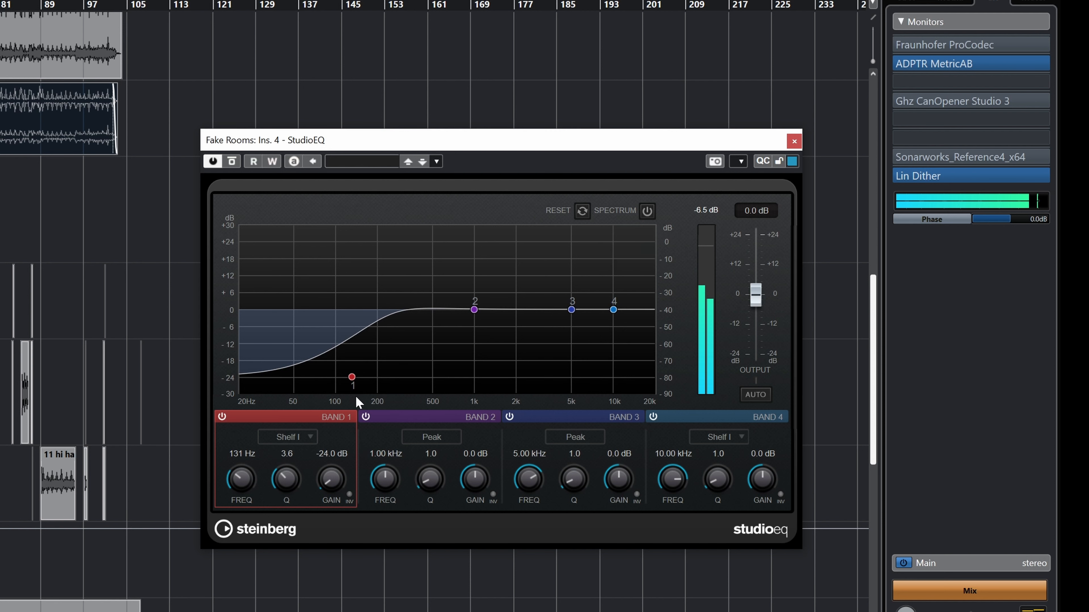
drag(352, 378, 359, 378)
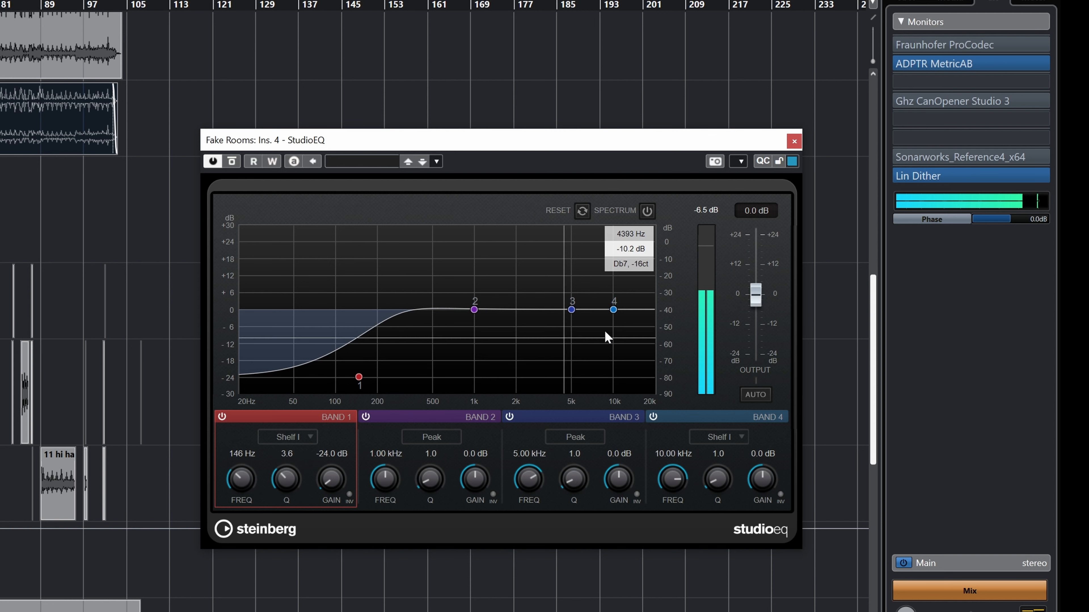
Cut the highs deeply with the Band 4 shelf at about 10.35 kHz and raise its Q to 4.1.
drag(614, 309, 615, 359)
scroll(100, 313, up, 7)
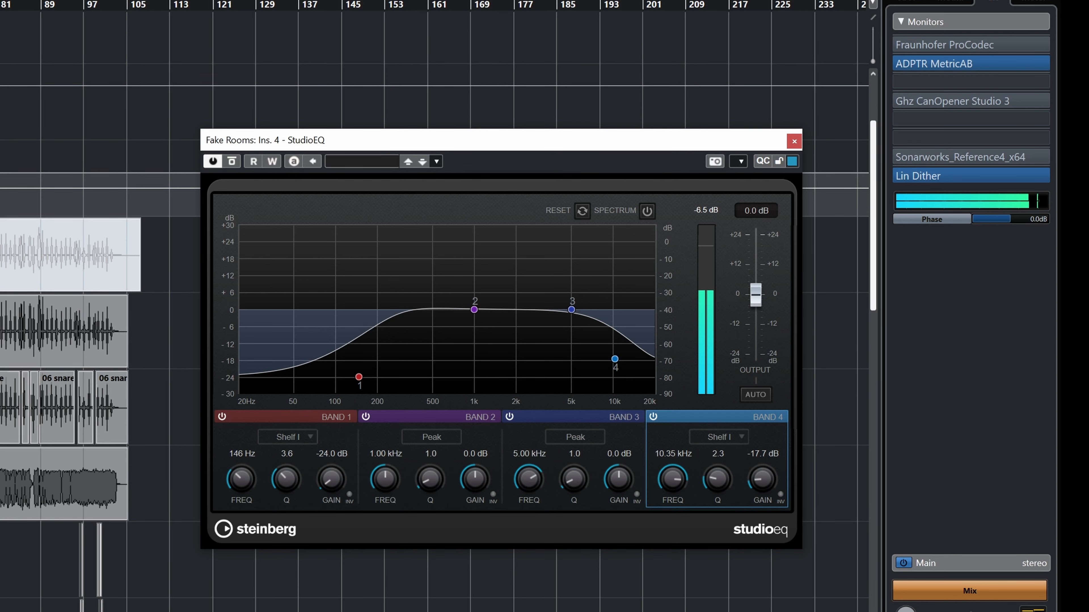
scroll(101, 312, down, 7)
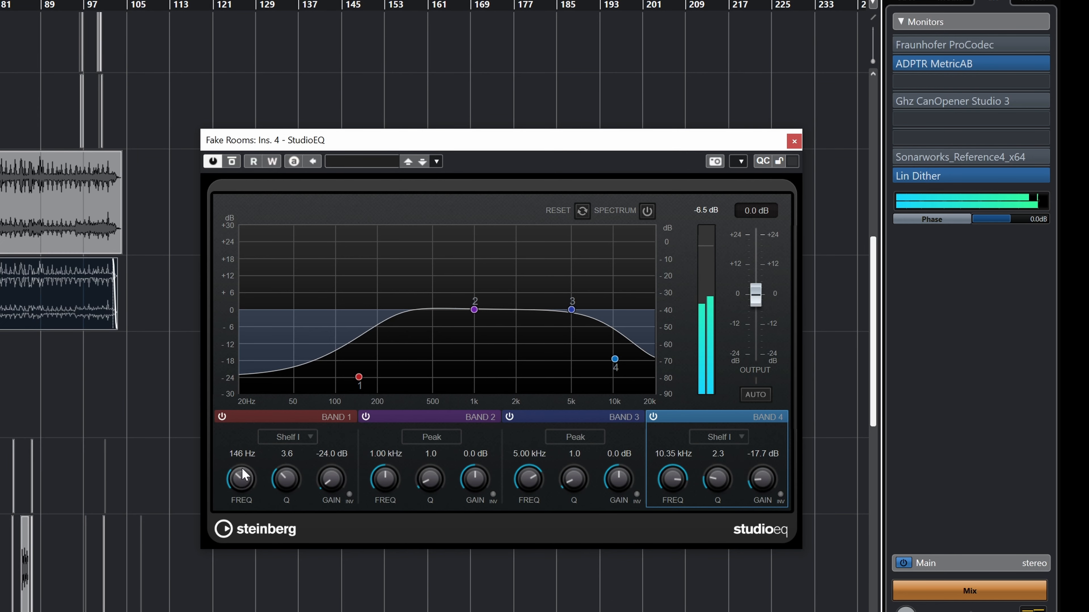
scroll(617, 360, up, 5)
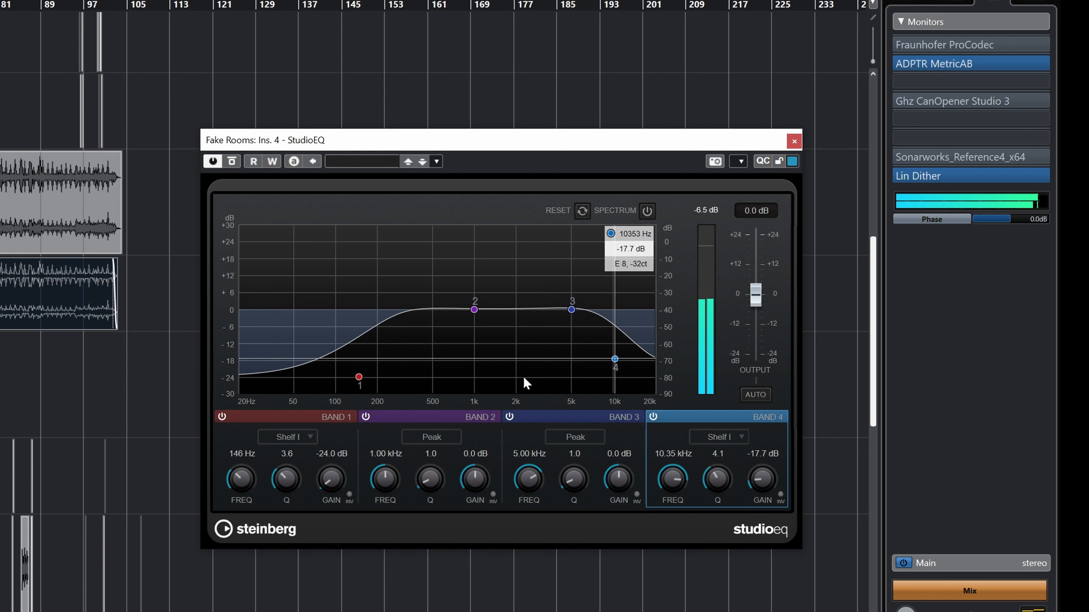
drag(615, 358, 613, 417)
Play back the soloed drums from about bar 56 to hear the filtered fake rooms.
scroll(613, 419, down, 5)
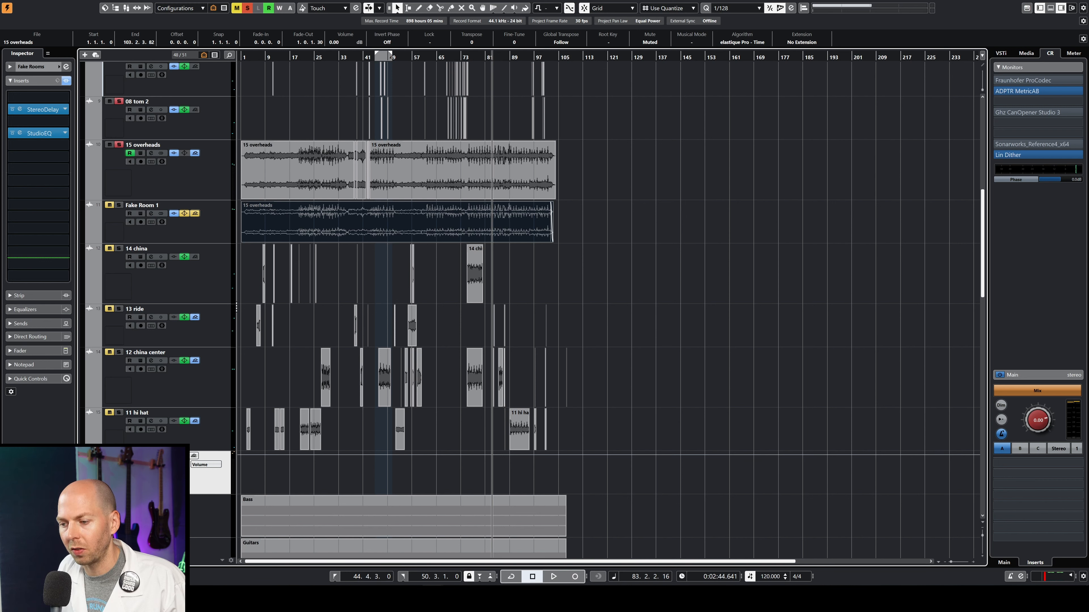
click(409, 59)
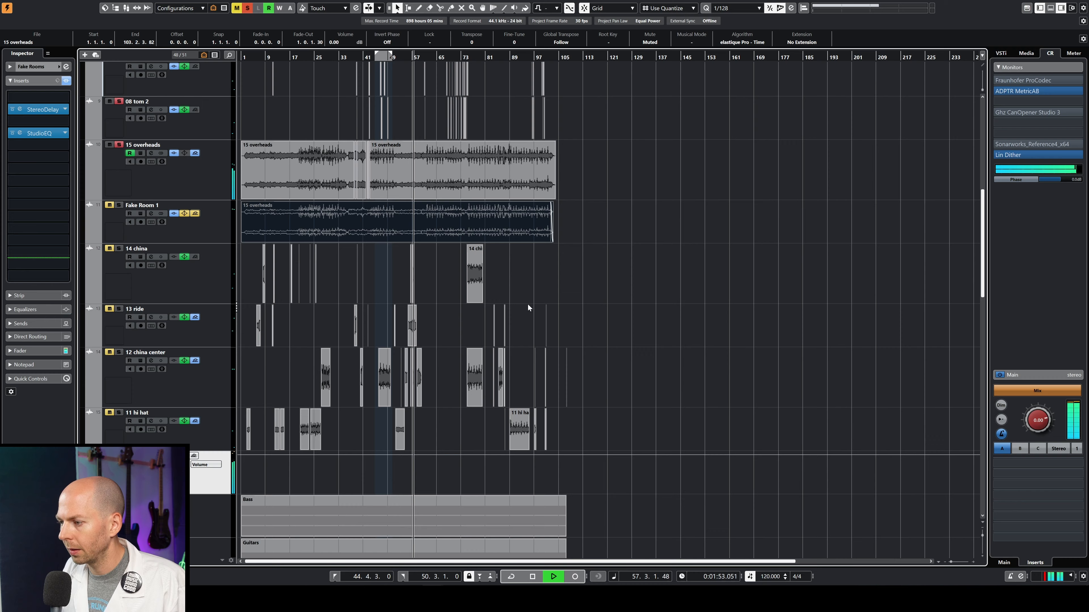
key(space)
Adjust the D_Shells send level to the Fake Rooms group and bring up the sends of the 15 overheads track.
scroll(450, 366, up, 10)
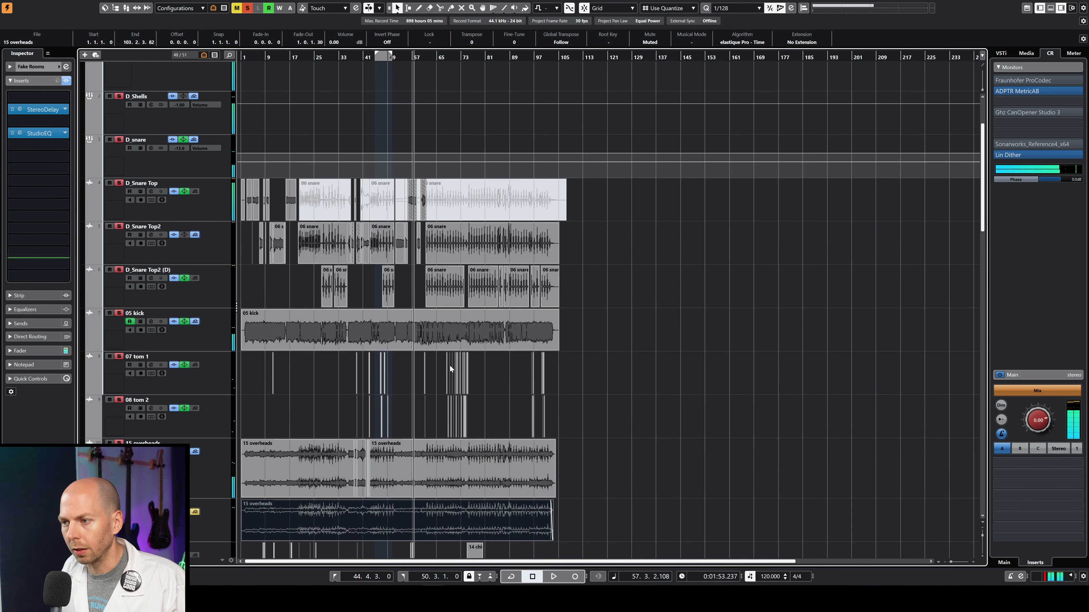
click(171, 226)
click(13, 313)
drag(42, 215, 42, 219)
scroll(206, 300, down, 9)
click(205, 172)
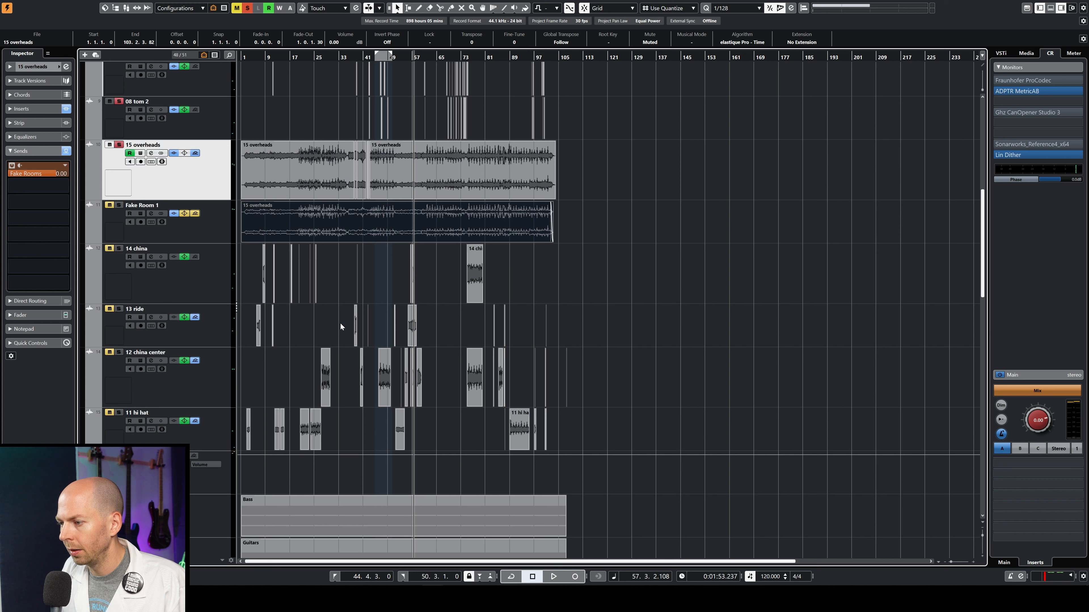
Select the Fake Rooms group and play back short passages of the drums to judge its blend.
click(202, 471)
key(space)
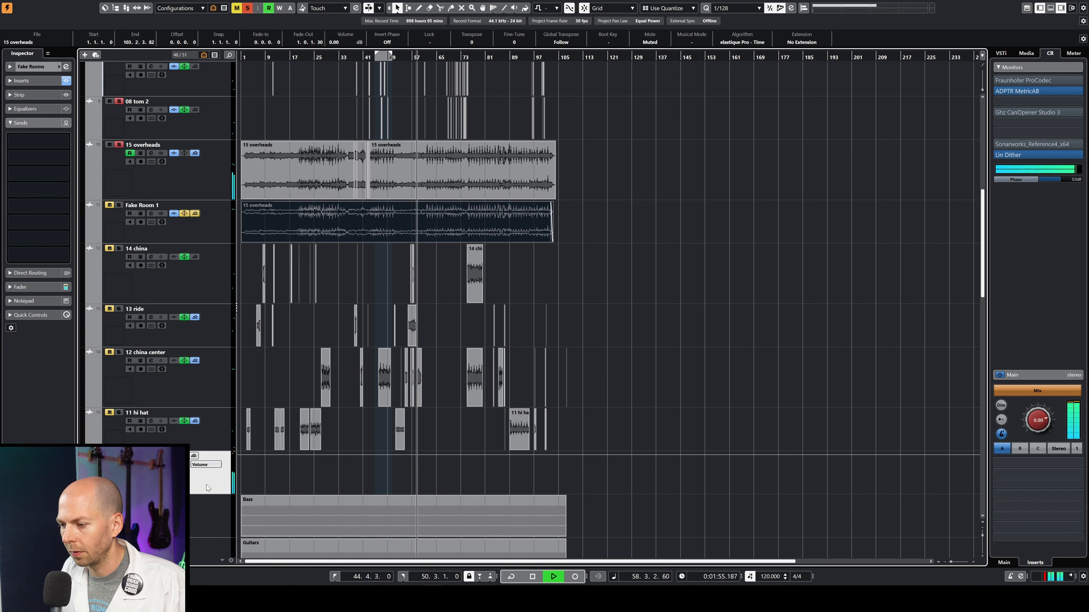
key(space)
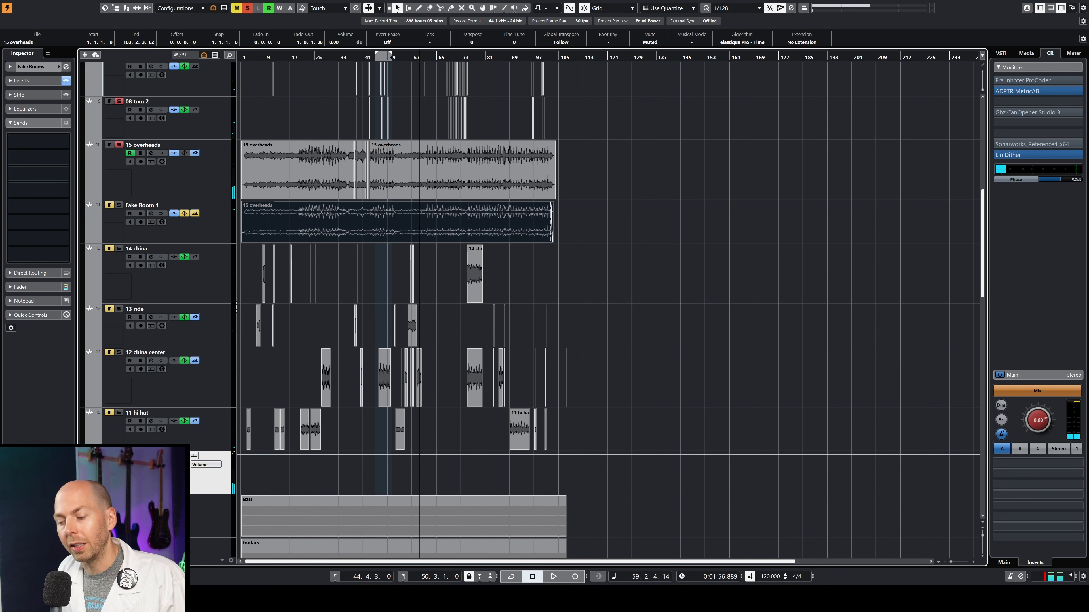
key(space)
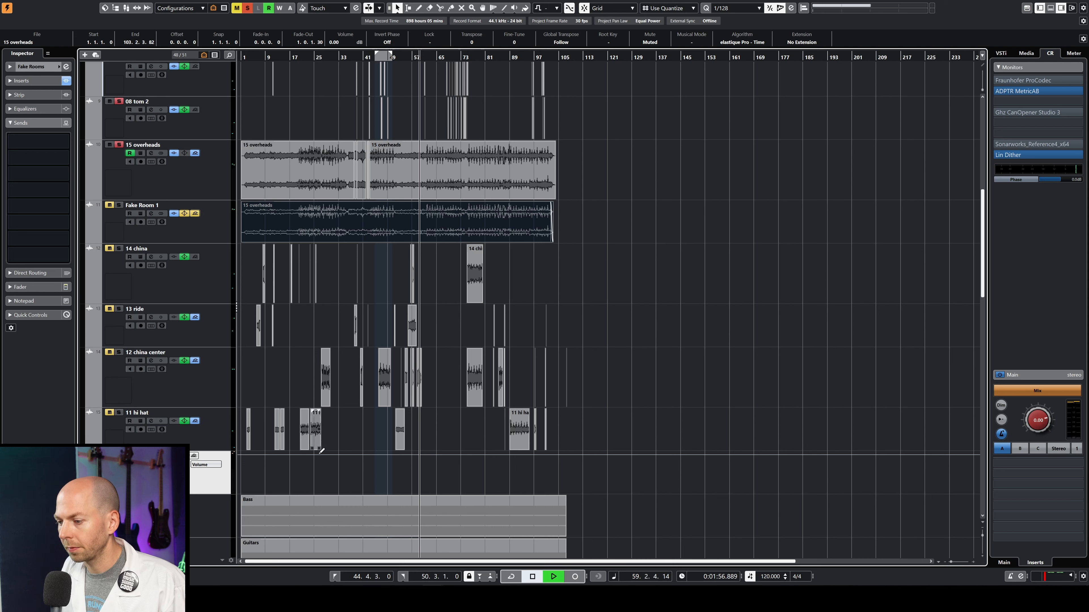
key(space)
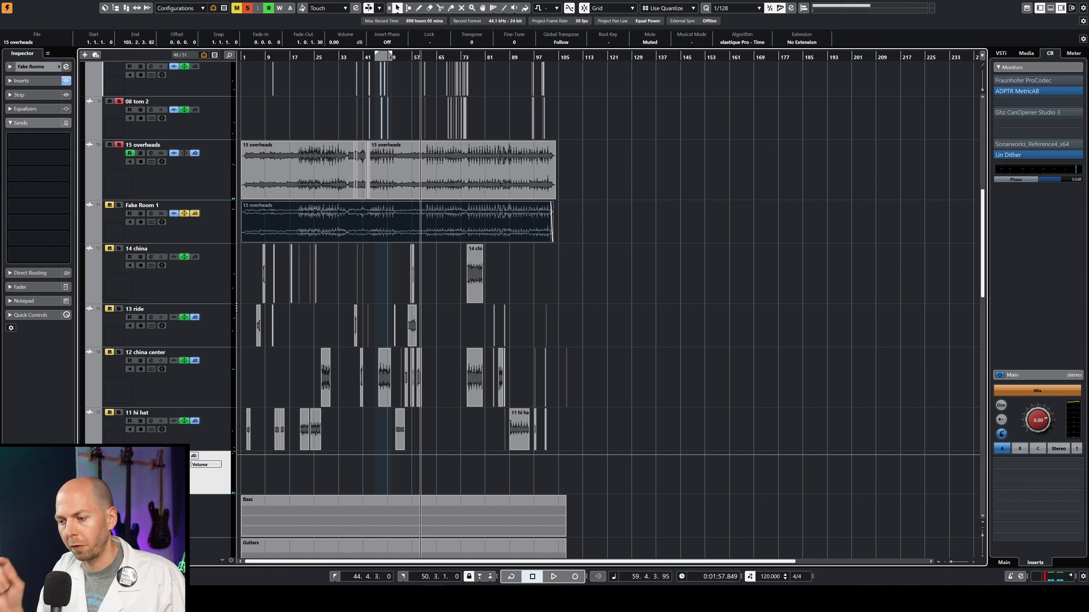
key(space)
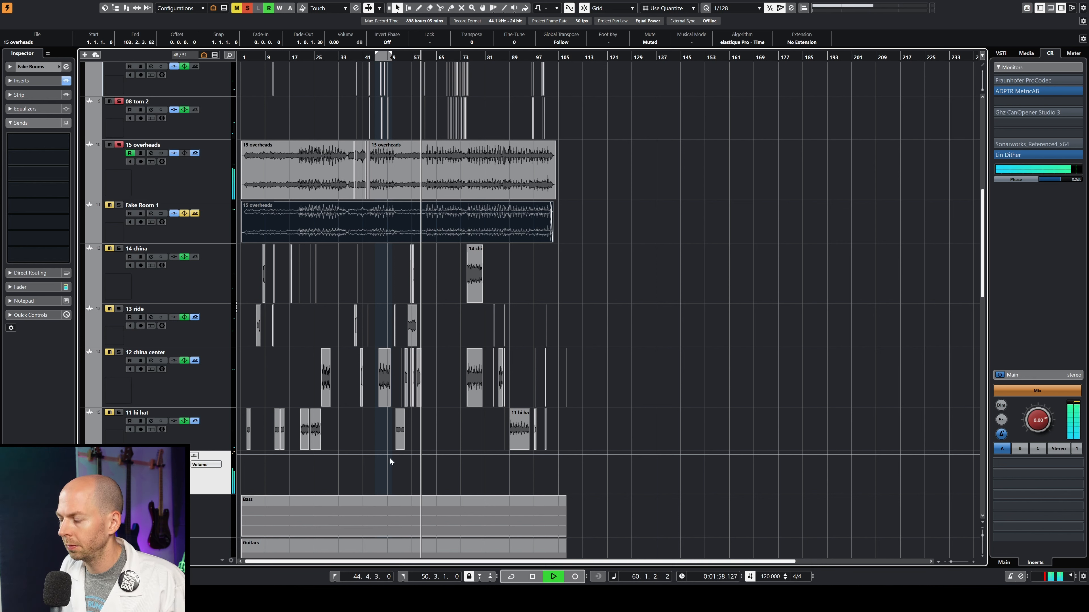
Insert the TuCo compressor after StudioEQ on the Fake Rooms group.
click(35, 81)
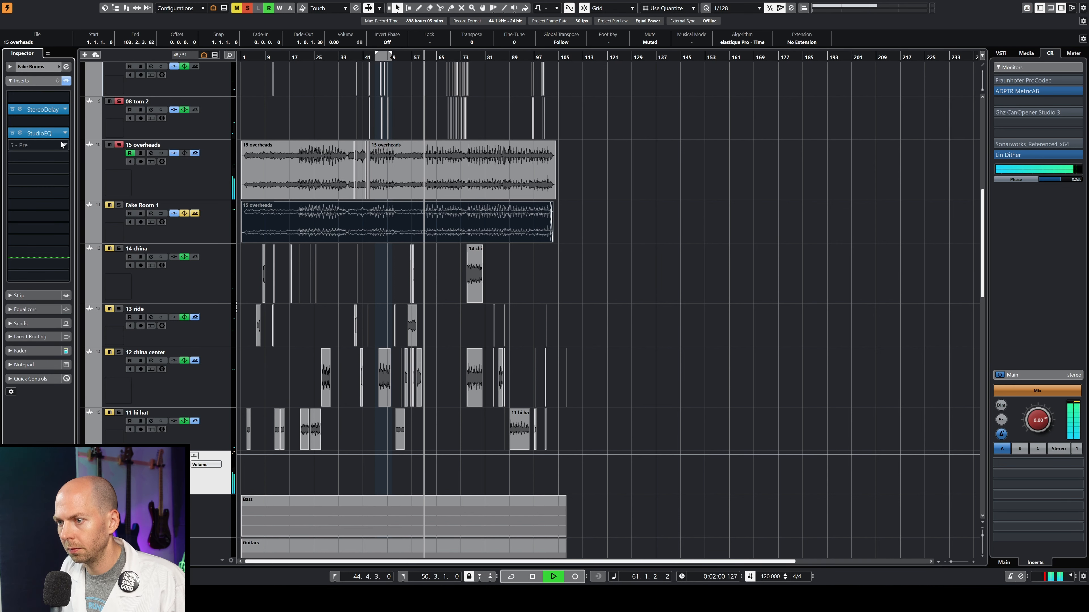
key(space)
click(39, 145)
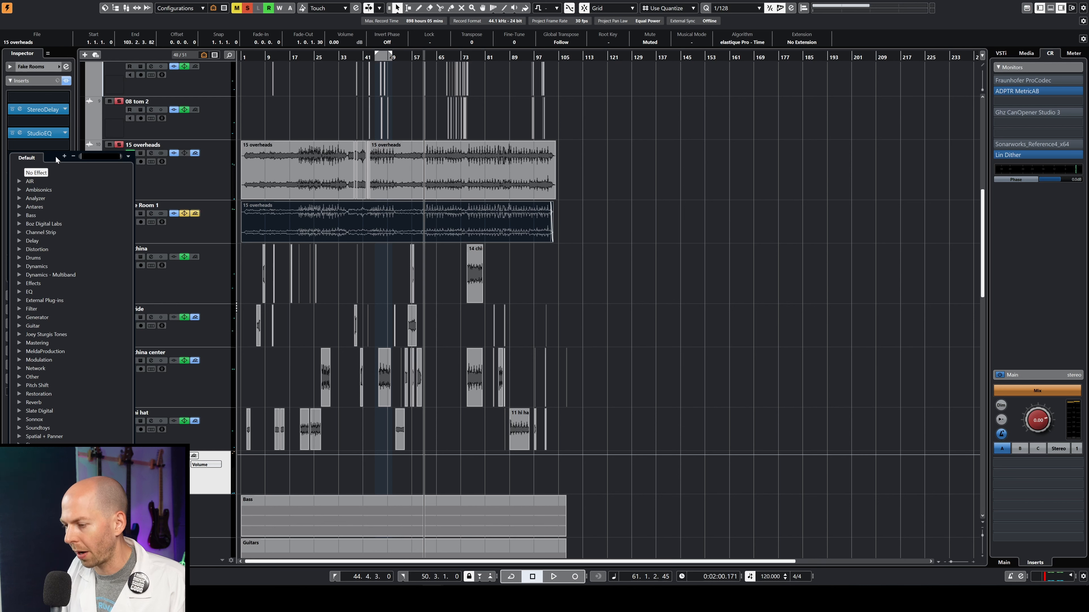
text(tuco)
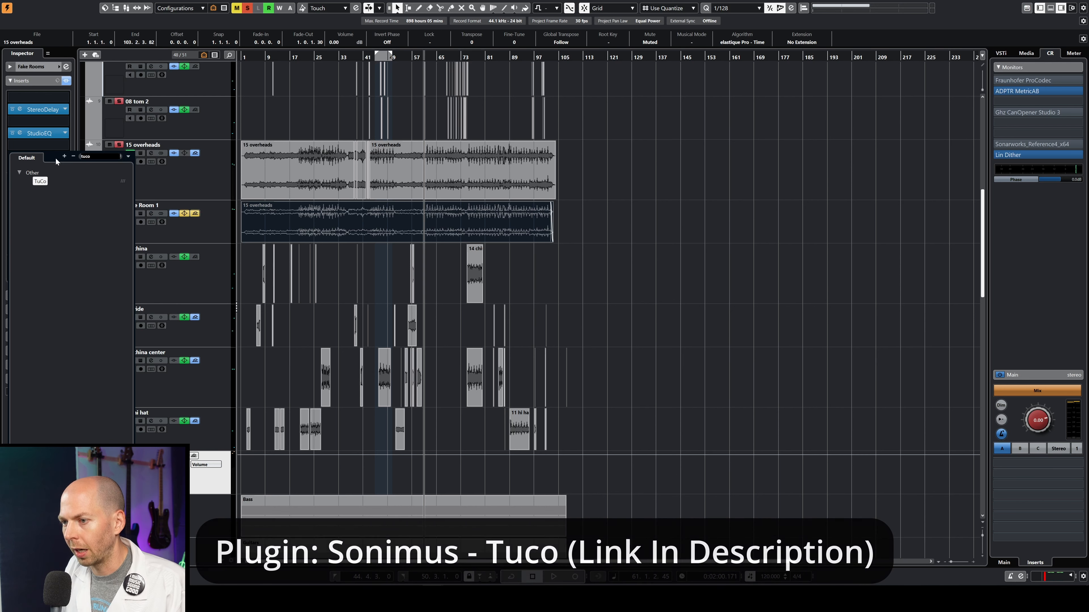
double_click(37, 182)
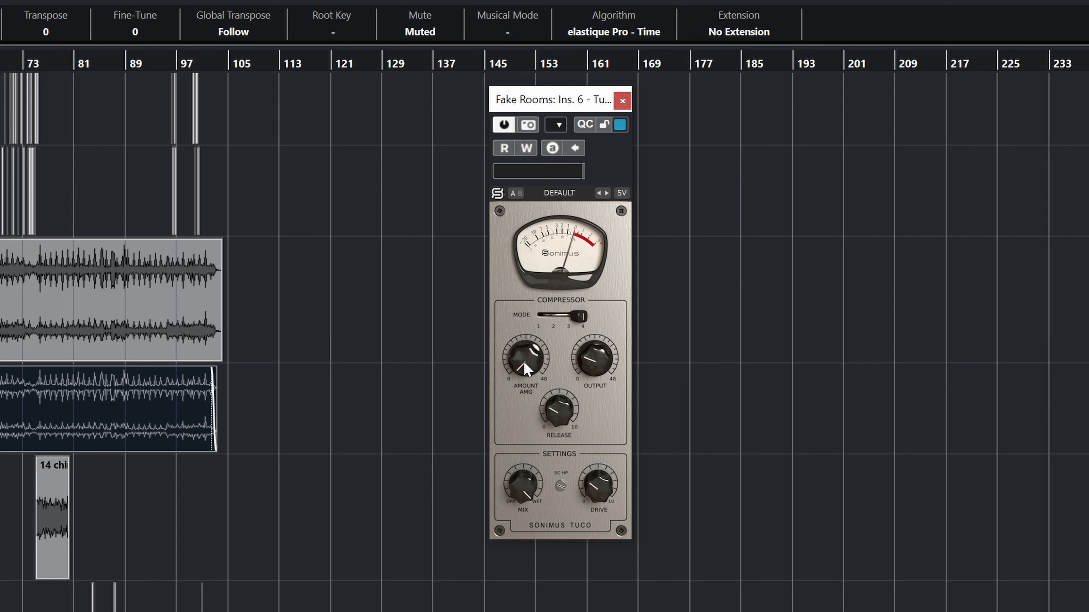
Turn TuCo's amount and drive all the way up, lower its output and set the release to 0.
drag(523, 362, 523, 326)
drag(596, 357, 600, 398)
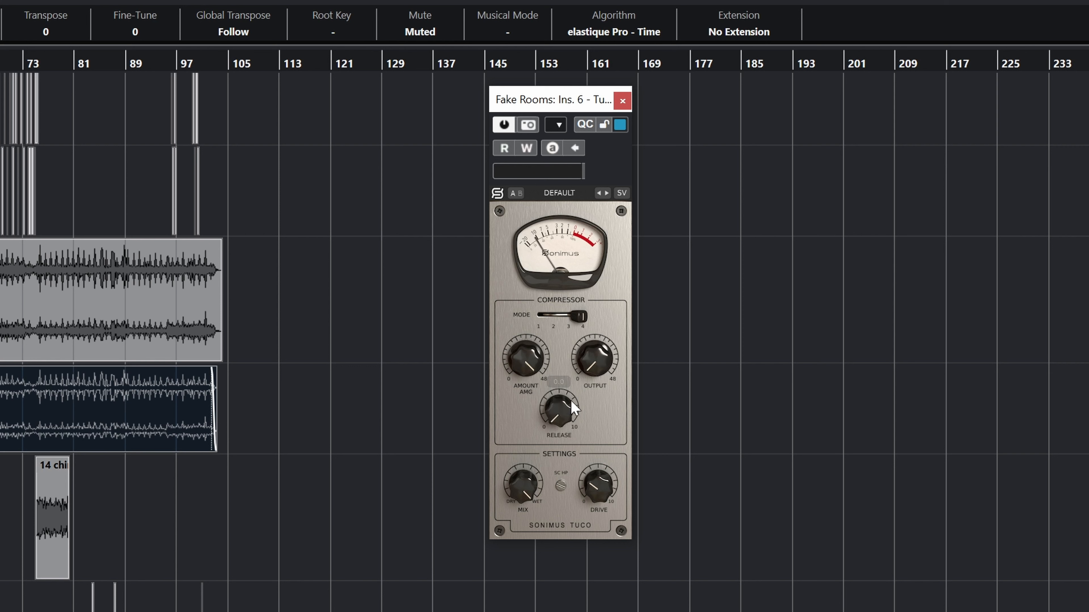
drag(589, 495, 600, 334)
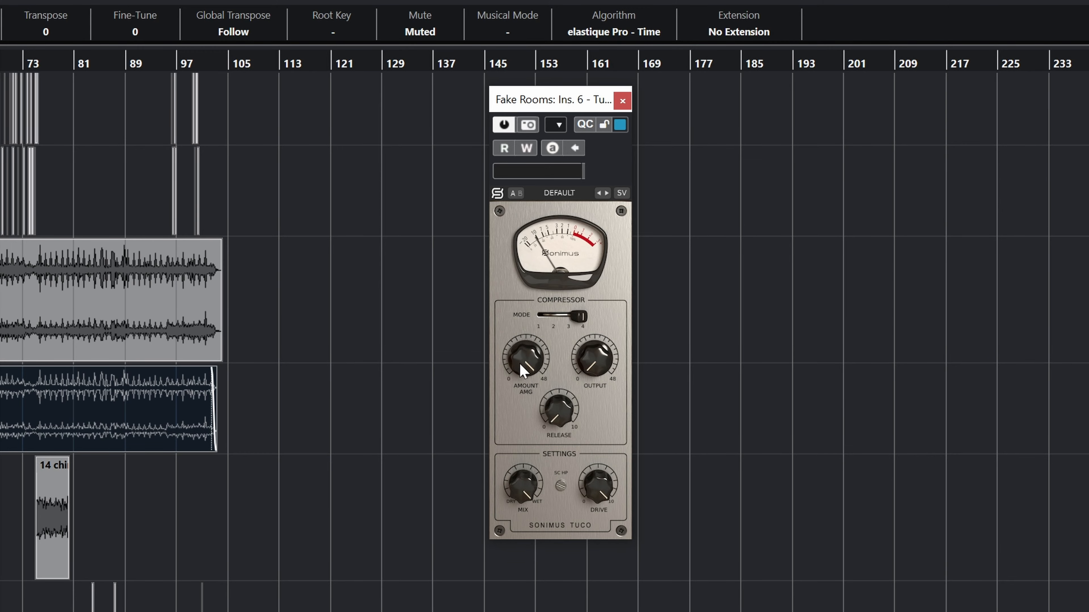
click(622, 100)
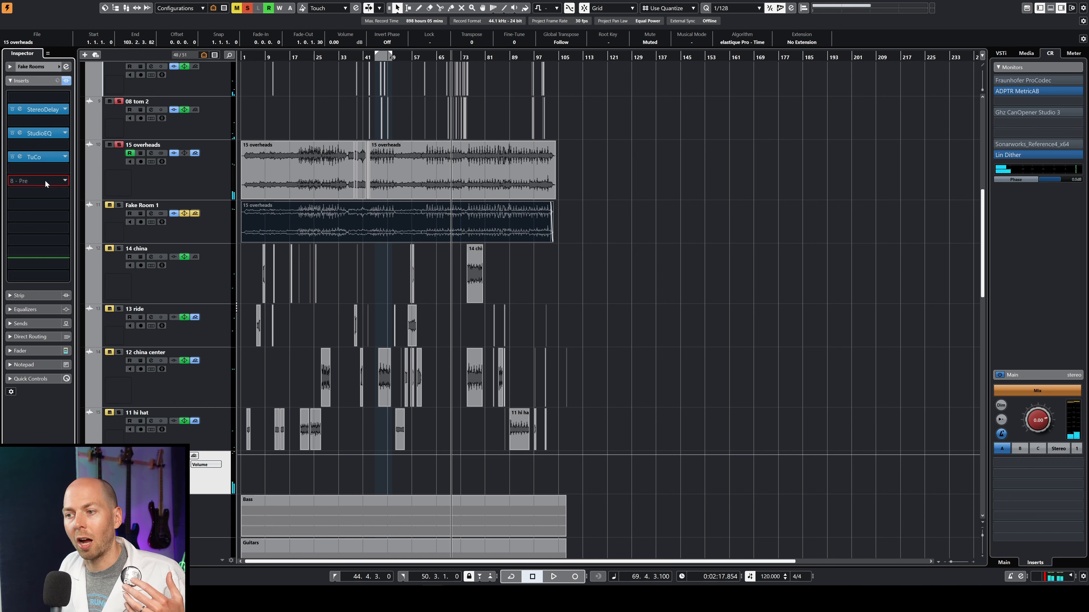
Insert a second StudioEQ after TuCo and cut Band 2 by about 4 dB at 4.58 kHz during playback.
click(45, 180)
text(studio)
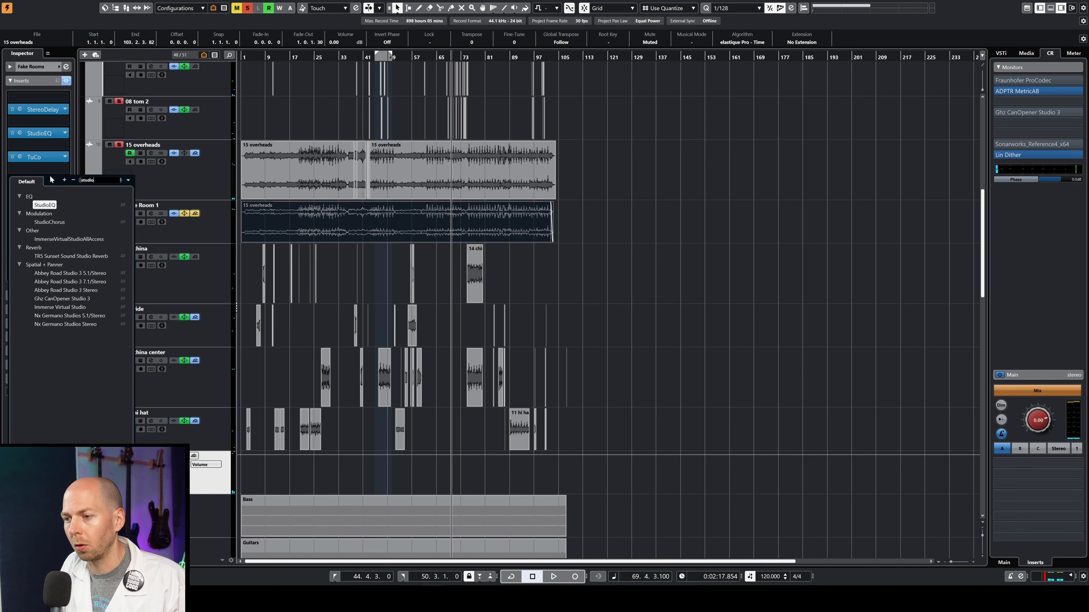
key(Return)
key(space)
drag(531, 216, 584, 223)
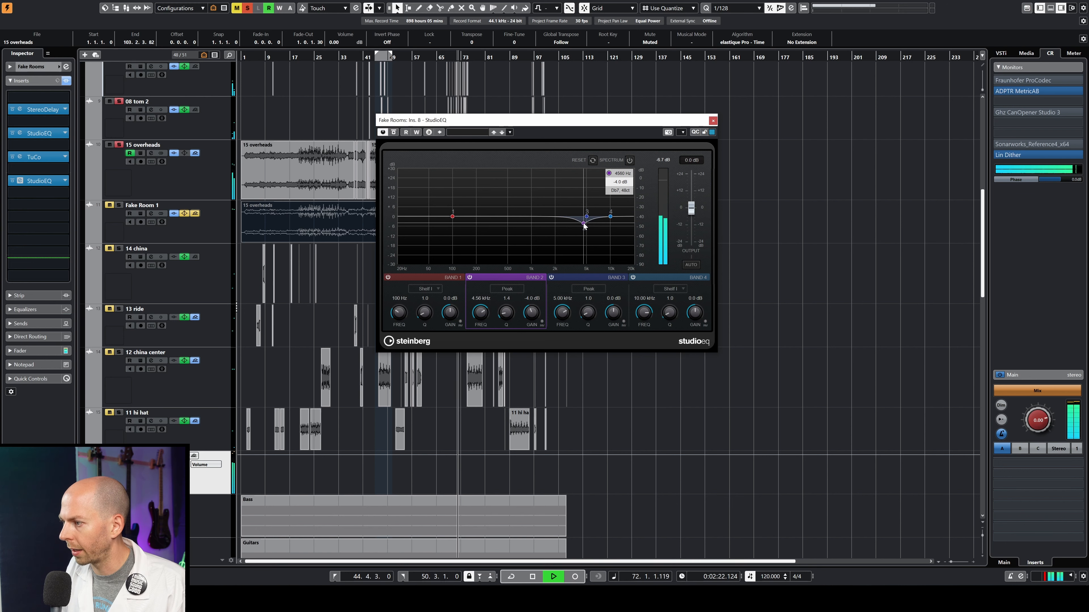
Close the second StudioEQ and raise the Fake Rooms group's volume to about -5.64 dB while the drums play.
click(712, 121)
key(space)
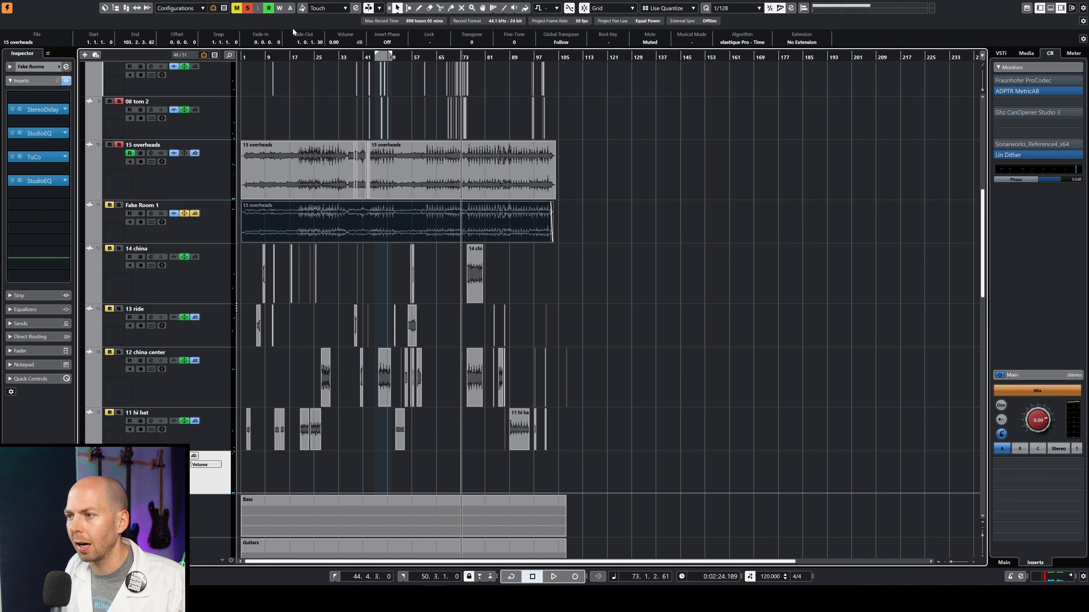
scroll(137, 127, up, 10)
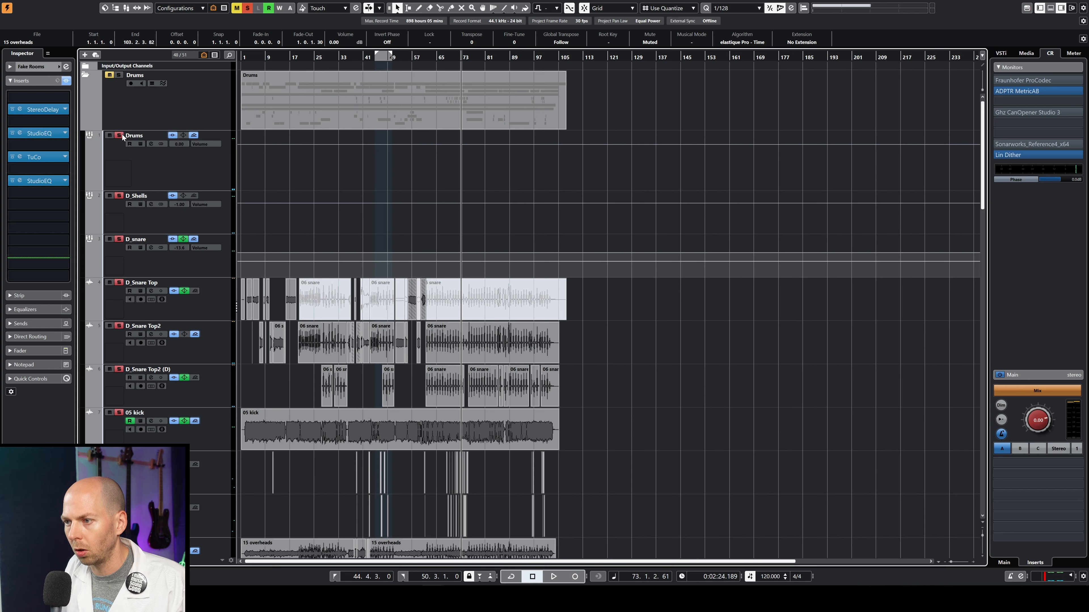
scroll(277, 343, down, 10)
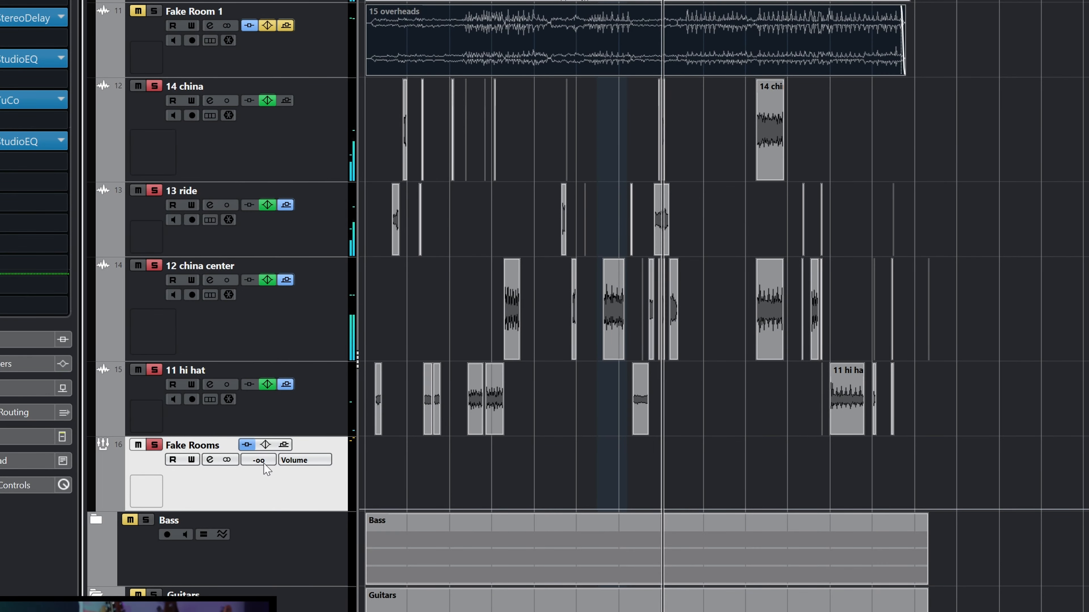
drag(266, 467, 273, 313)
drag(260, 460, 259, 461)
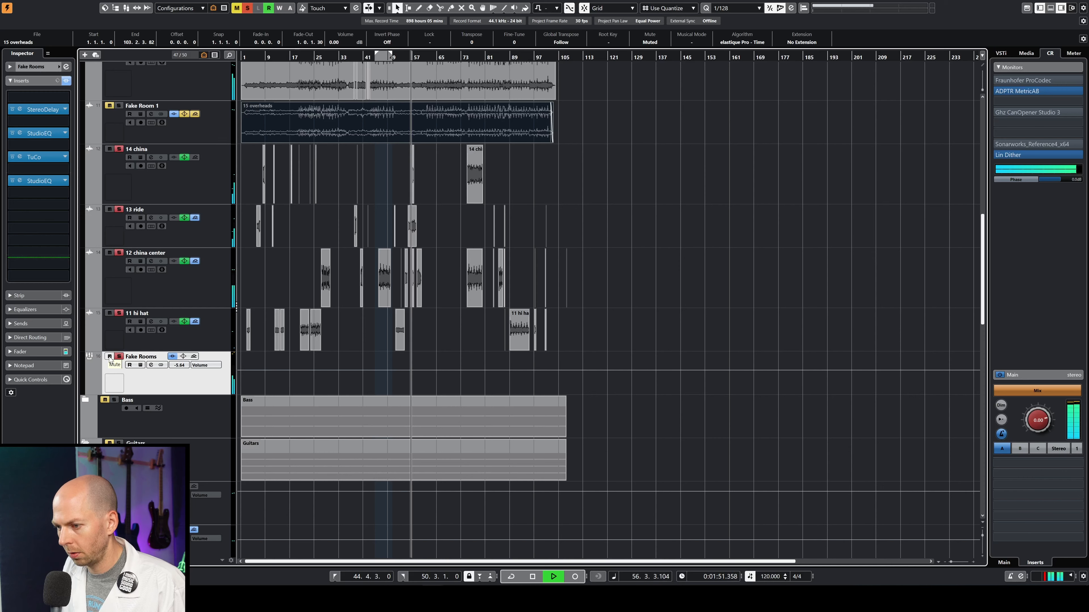
Mute and unmute the Fake Rooms group repeatedly during playback to compare the drums with and without it.
click(109, 357)
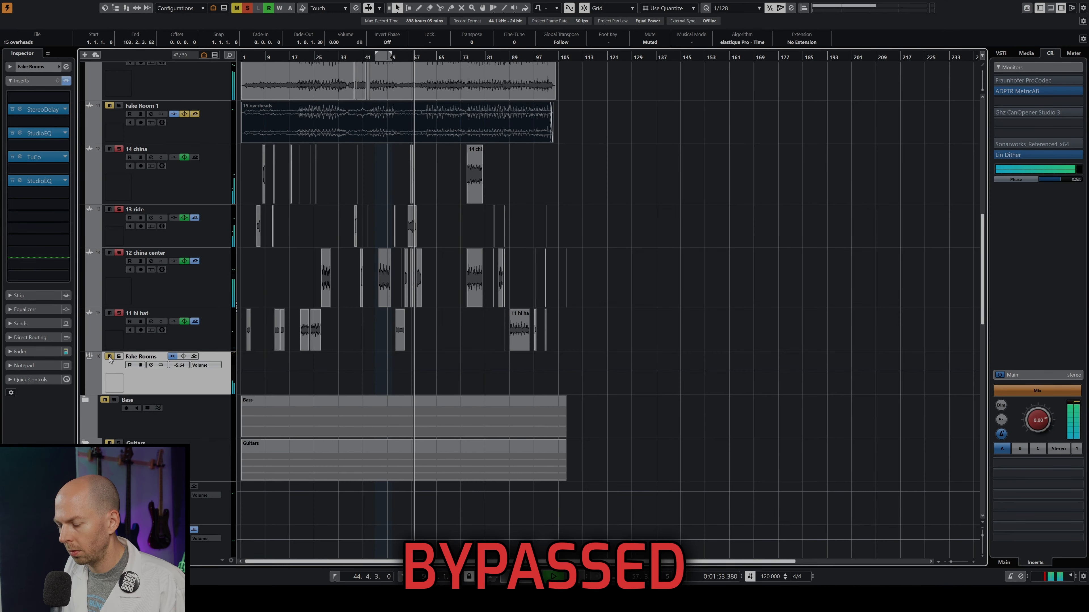
click(110, 356)
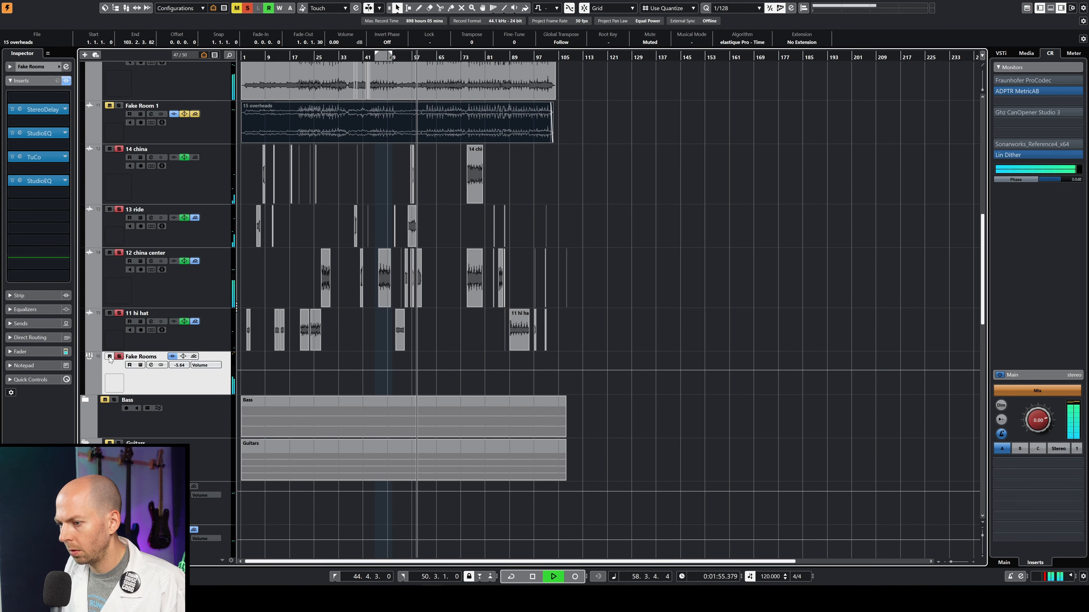
click(109, 357)
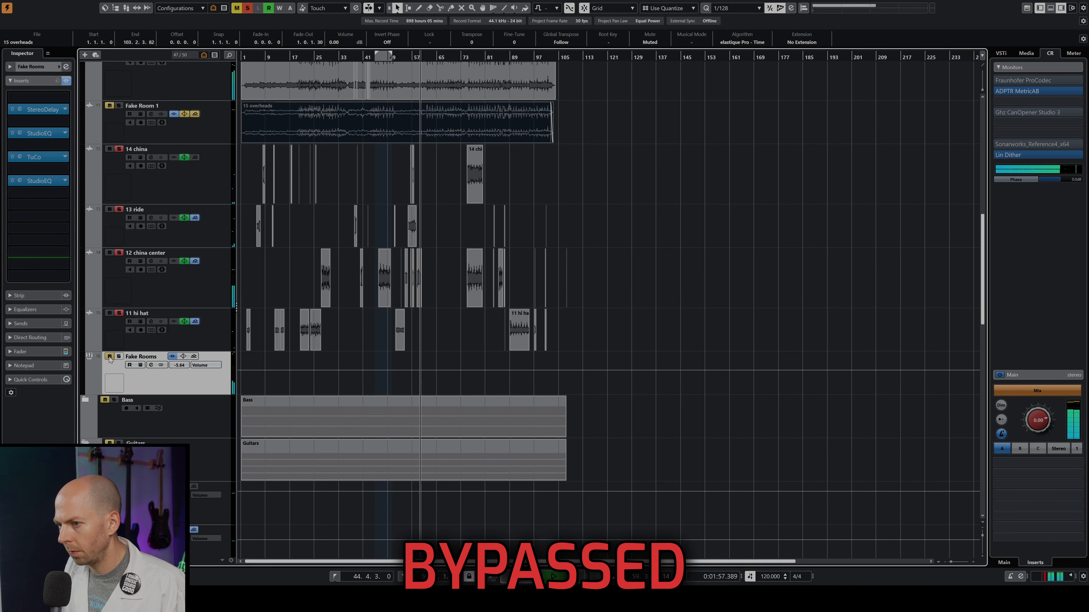
click(109, 356)
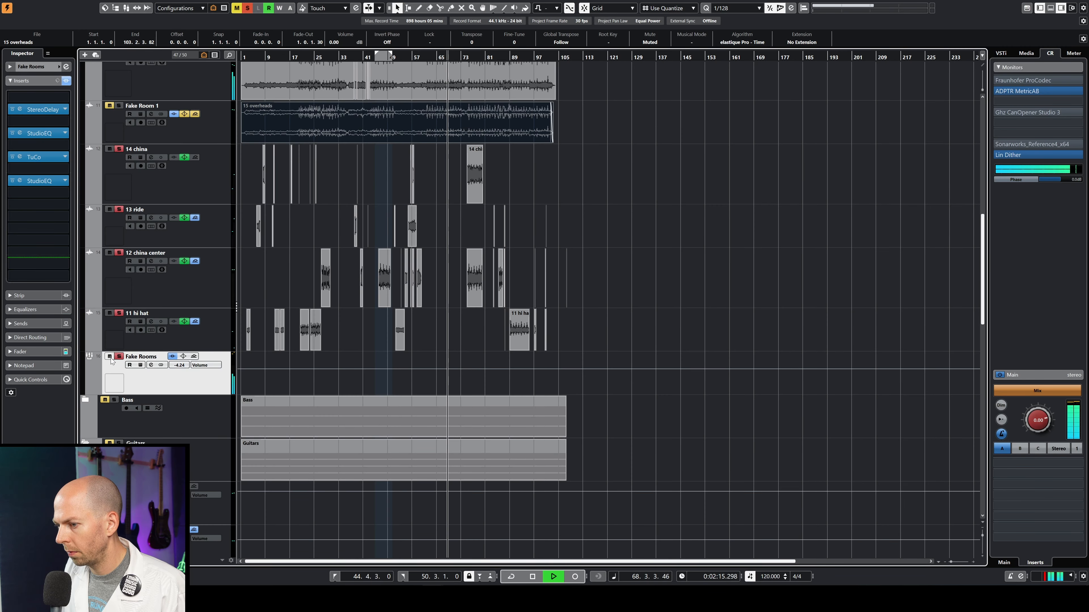
click(109, 356)
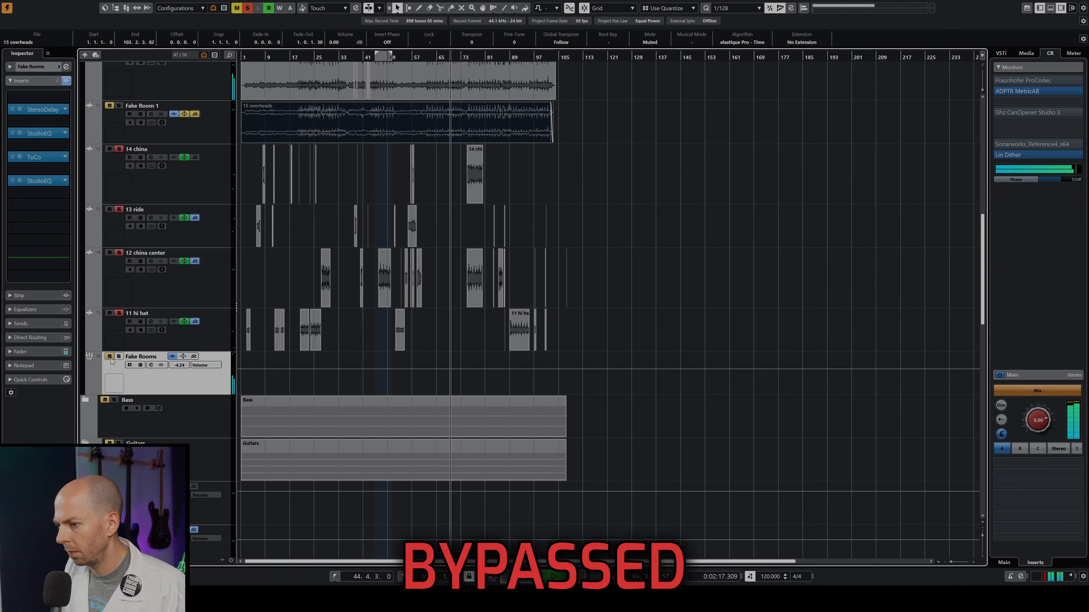
click(109, 356)
key(space)
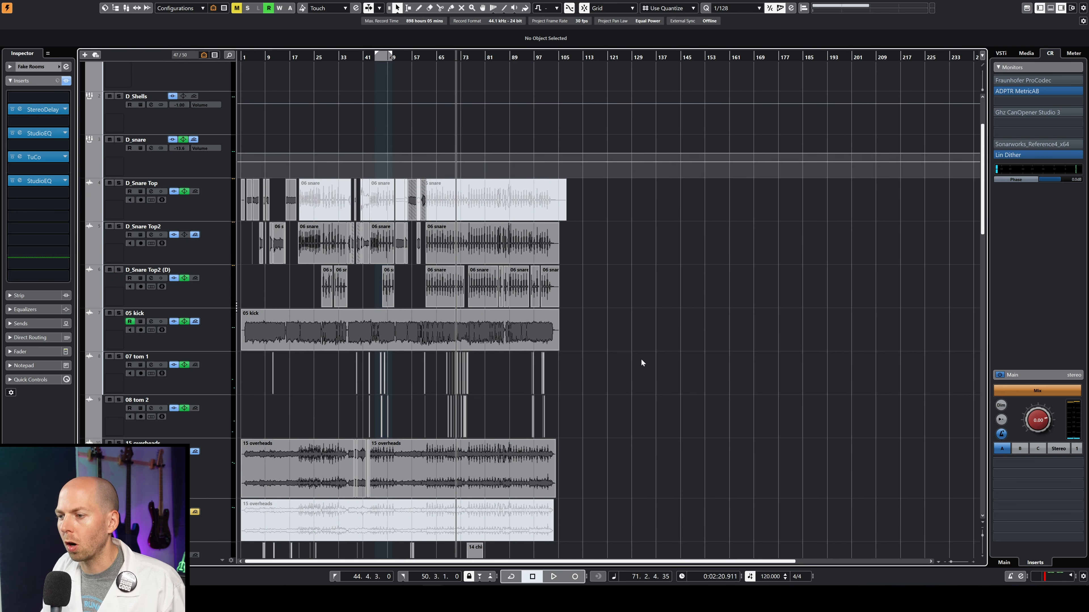
Duplicate the D_Snare Top2 track and bypass all sends on the copy.
click(214, 245)
key(ctrl+d)
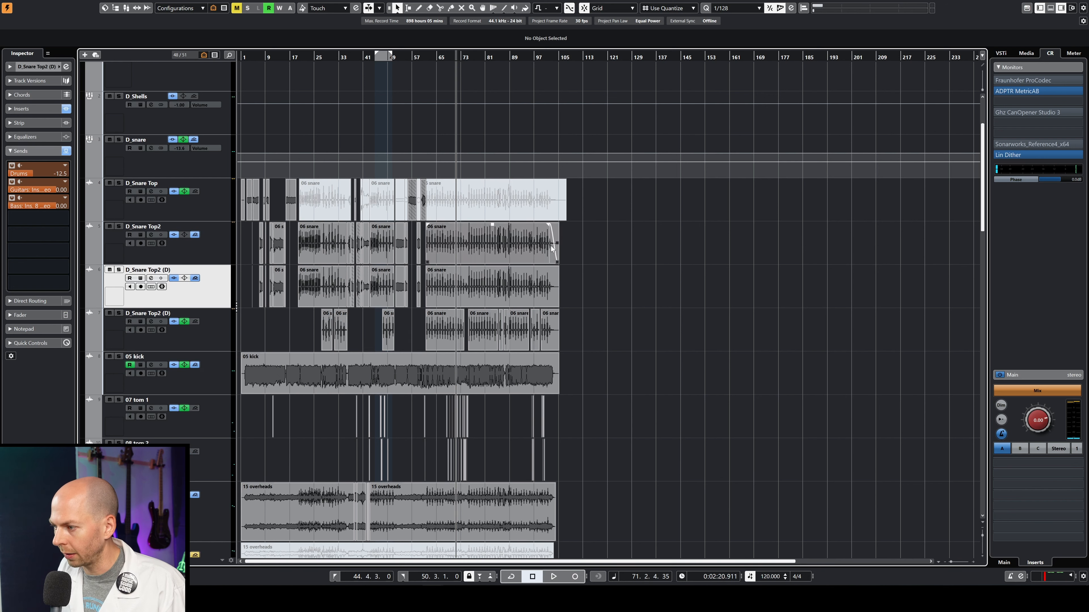
click(66, 151)
click(39, 154)
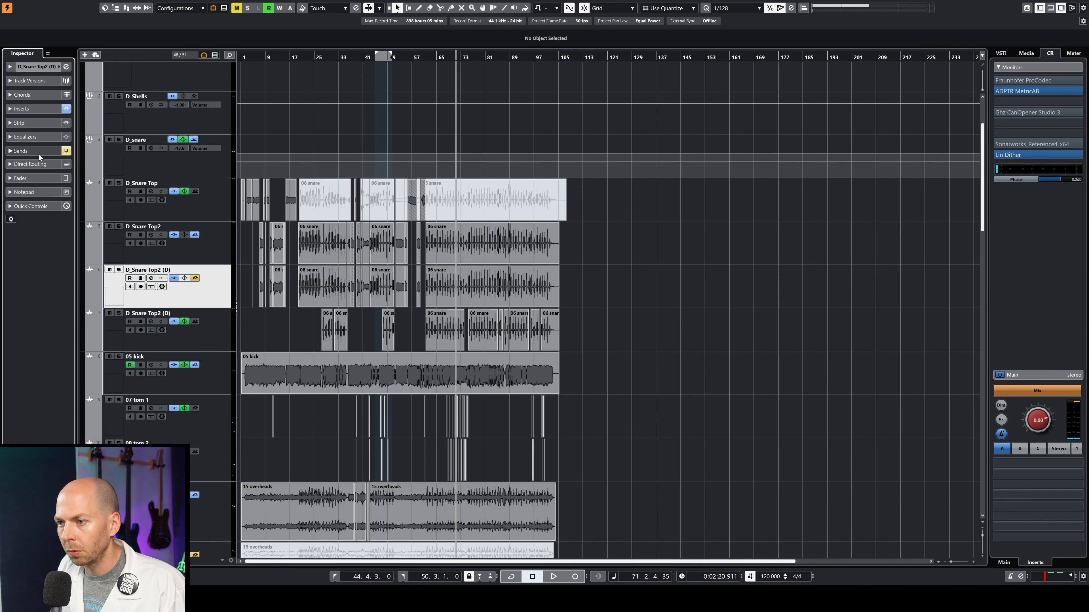
Bypass the Pro-C 2, SSL channel and Pro-MB inserts on the duplicated snare track, leaving the second Trigger 2 active.
click(35, 109)
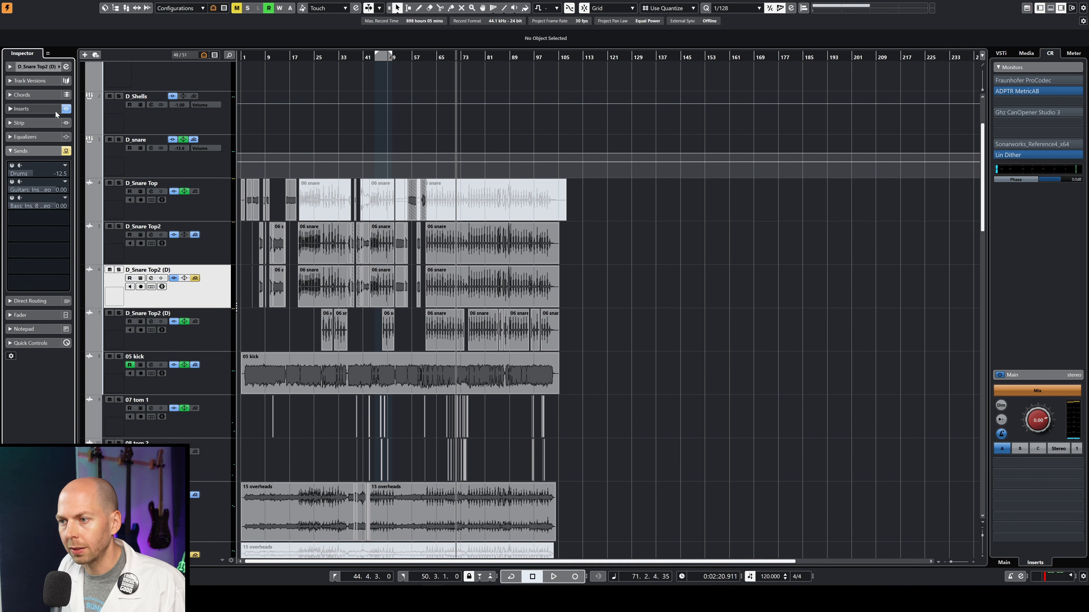
click(66, 109)
click(65, 109)
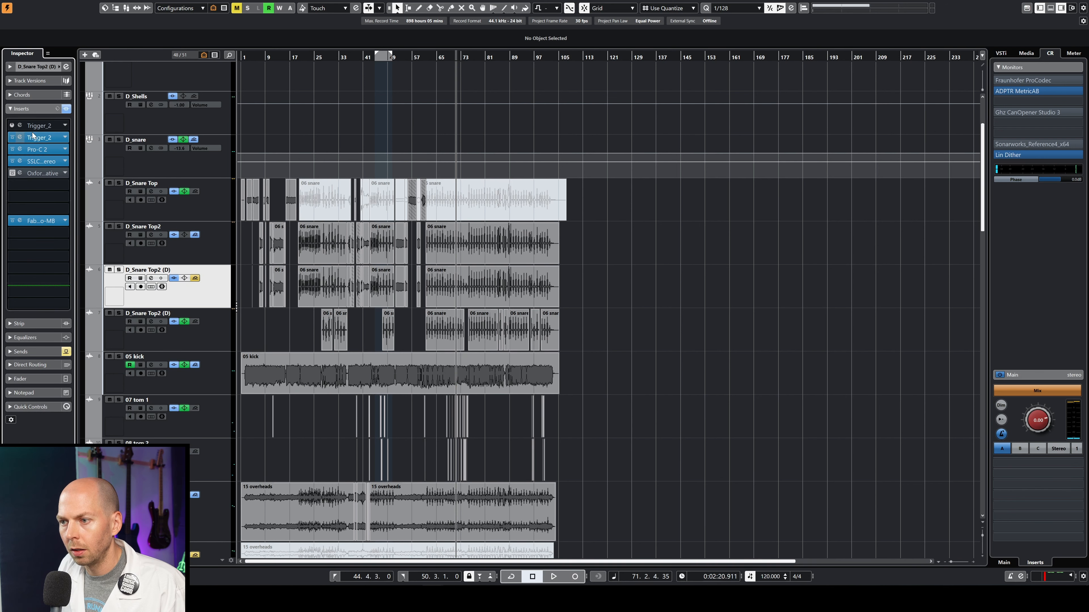
click(11, 149)
click(12, 161)
click(11, 221)
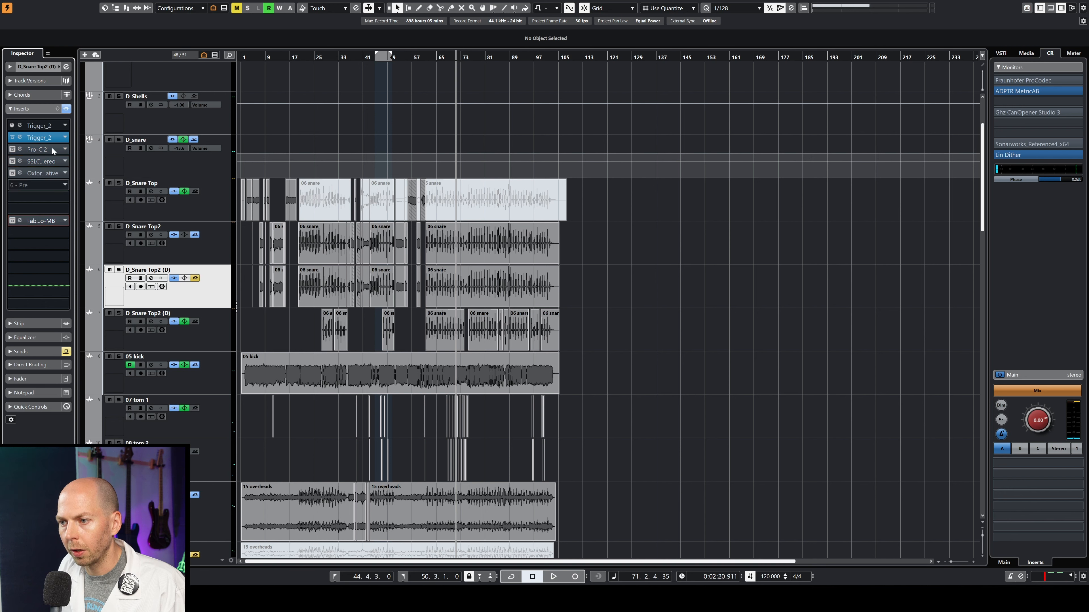
Open the active Trigger 2 on the duplicated snare and audition the Wanker, Chungy and Meat Stick wet samples.
click(20, 138)
drag(559, 173, 626, 158)
click(580, 211)
click(615, 236)
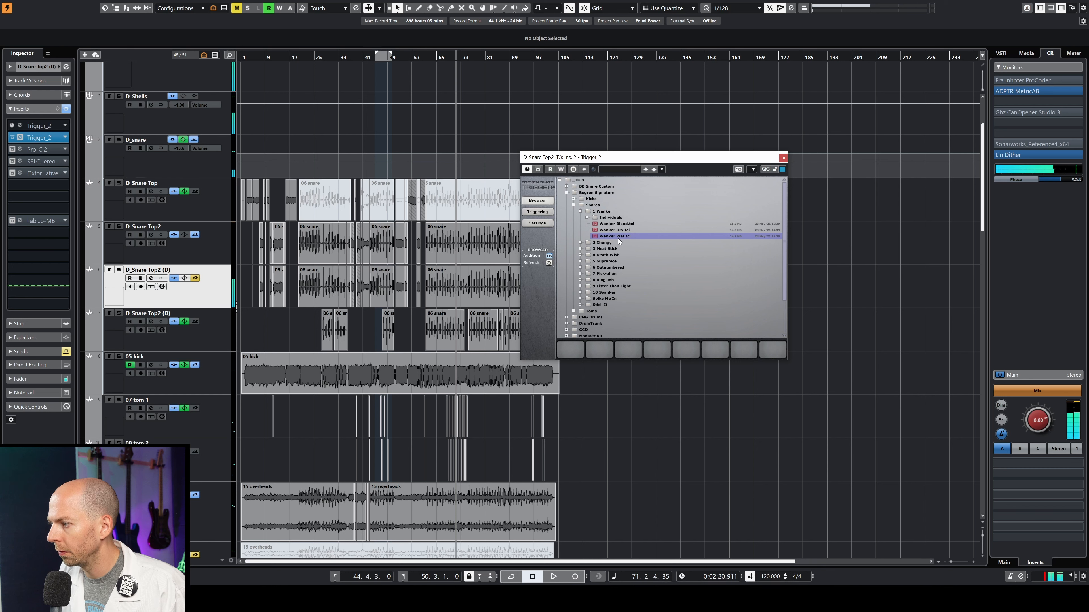
click(580, 242)
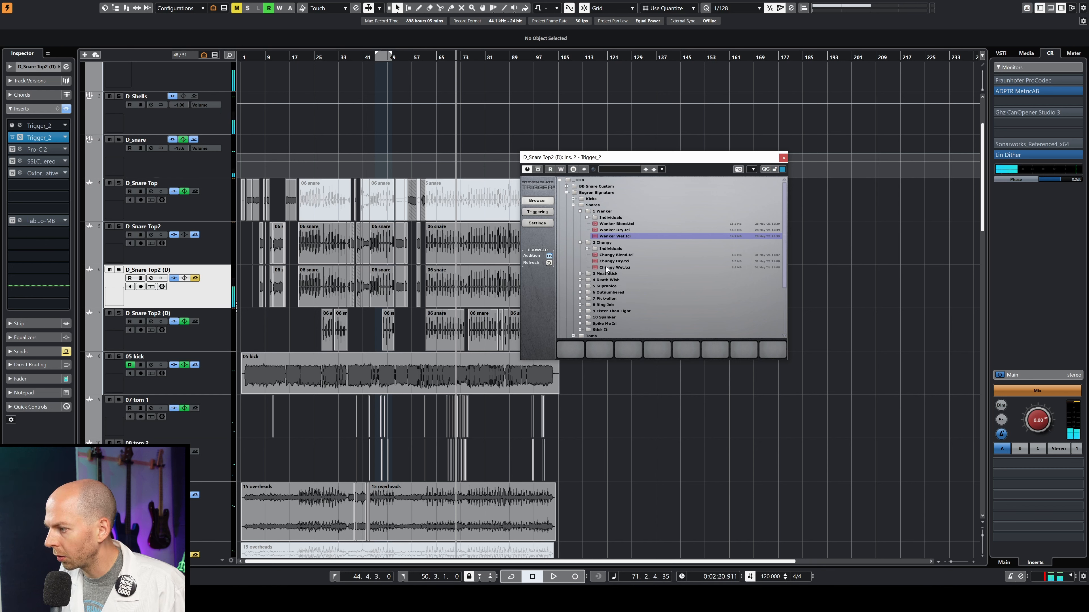
click(621, 267)
click(579, 274)
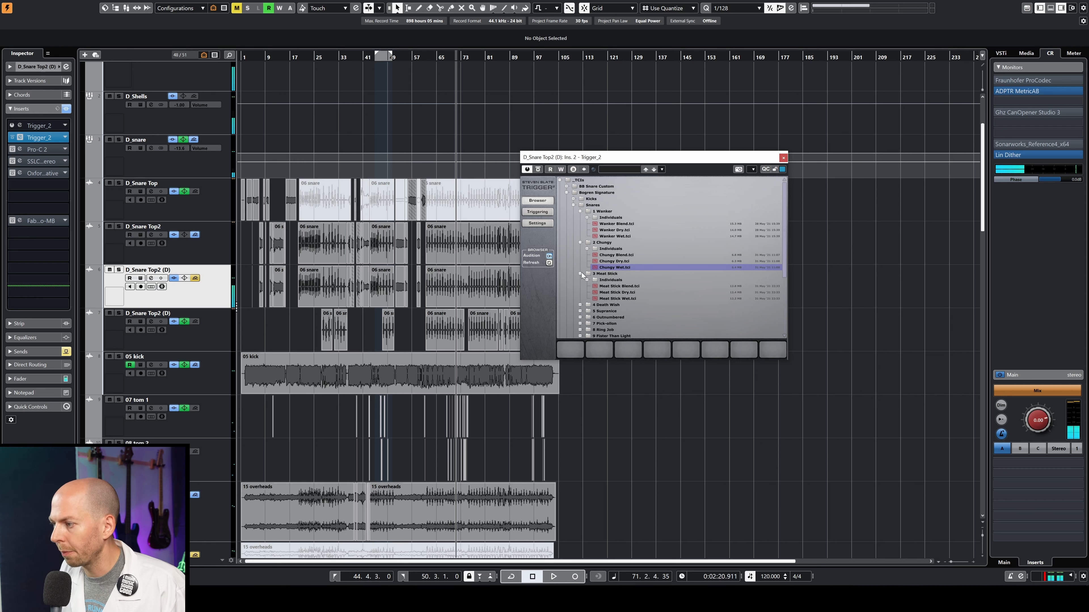
click(606, 298)
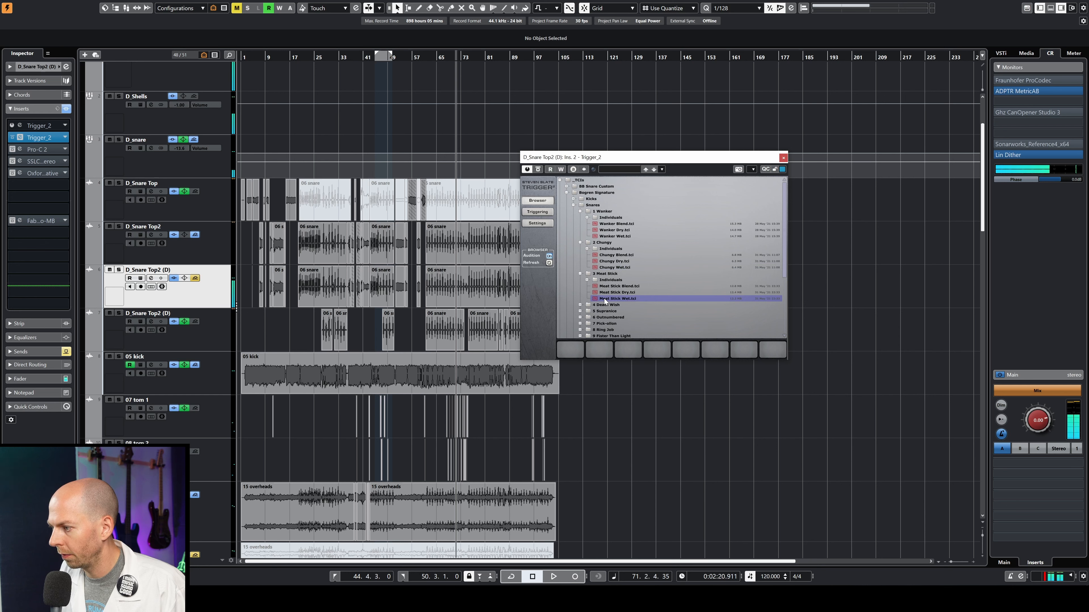
Audition the Death Wish and Supronice wet snare samples and load Supronice Wet into Trigger 2's first slot.
scroll(594, 287, down, 2)
click(579, 261)
click(612, 285)
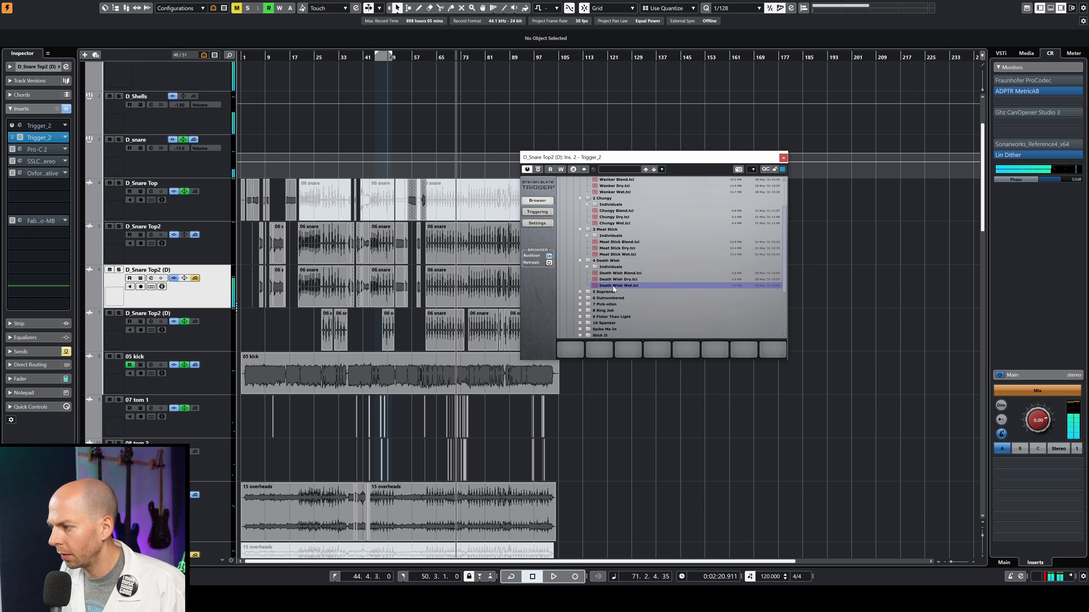
click(580, 292)
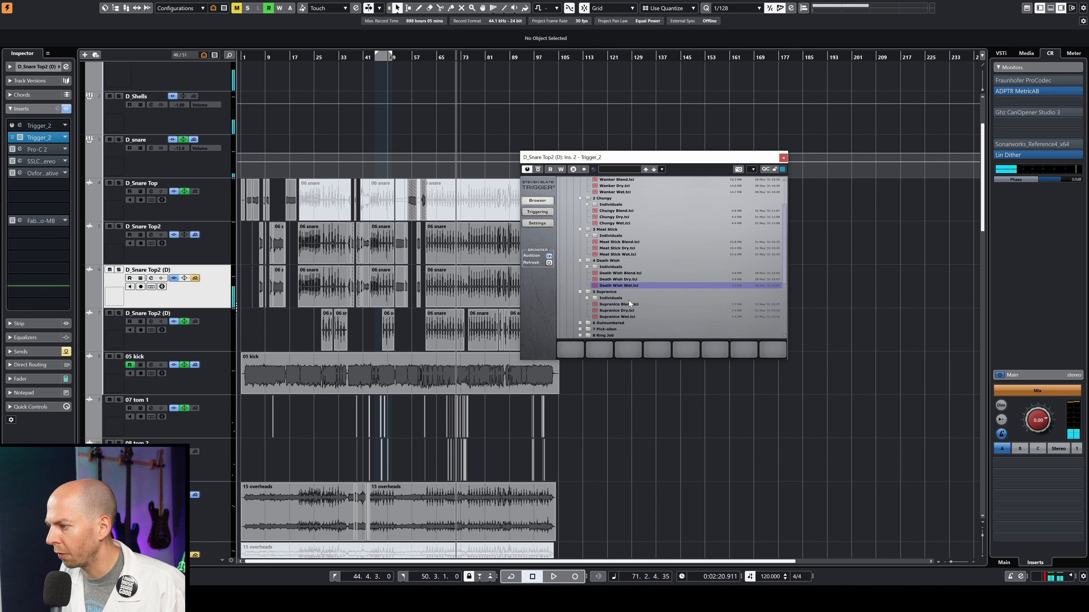
click(625, 316)
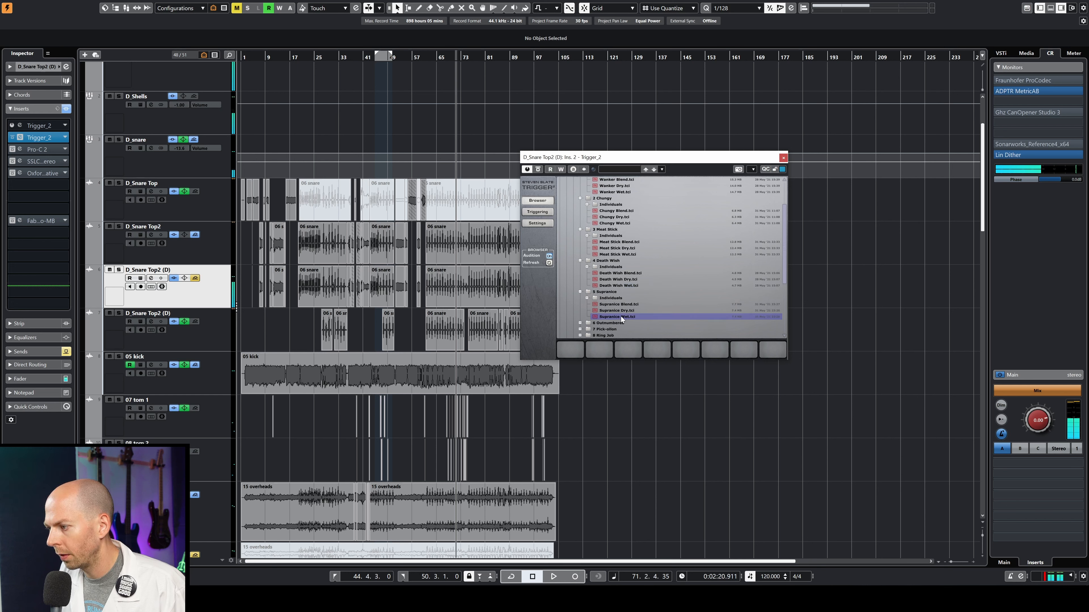
double_click(621, 316)
scroll(626, 317, down, 1)
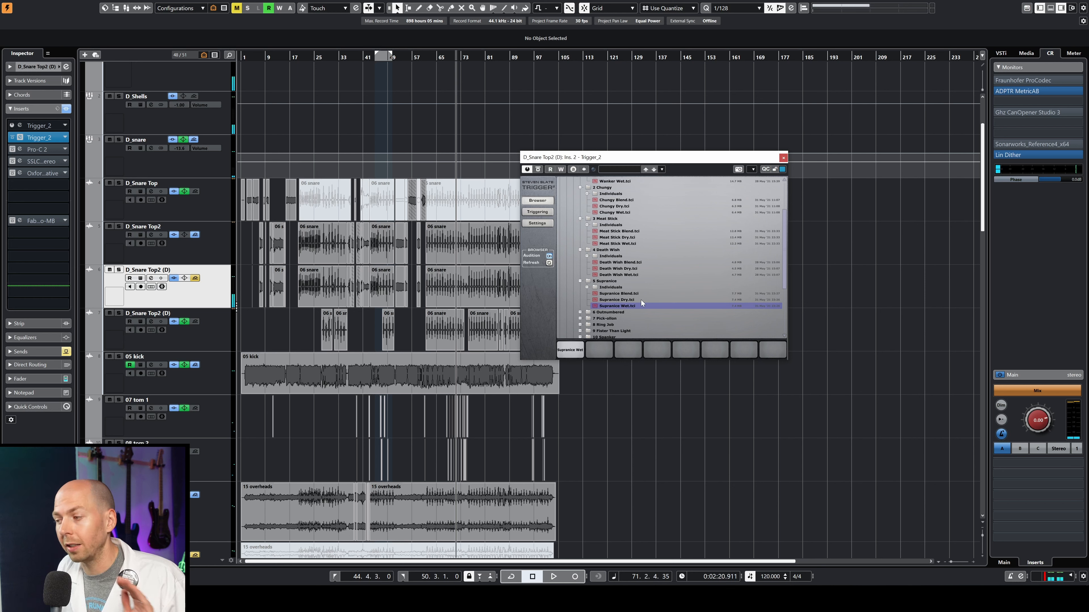
Audition Supronice's dry, blend and wet snare samples against each other.
click(623, 300)
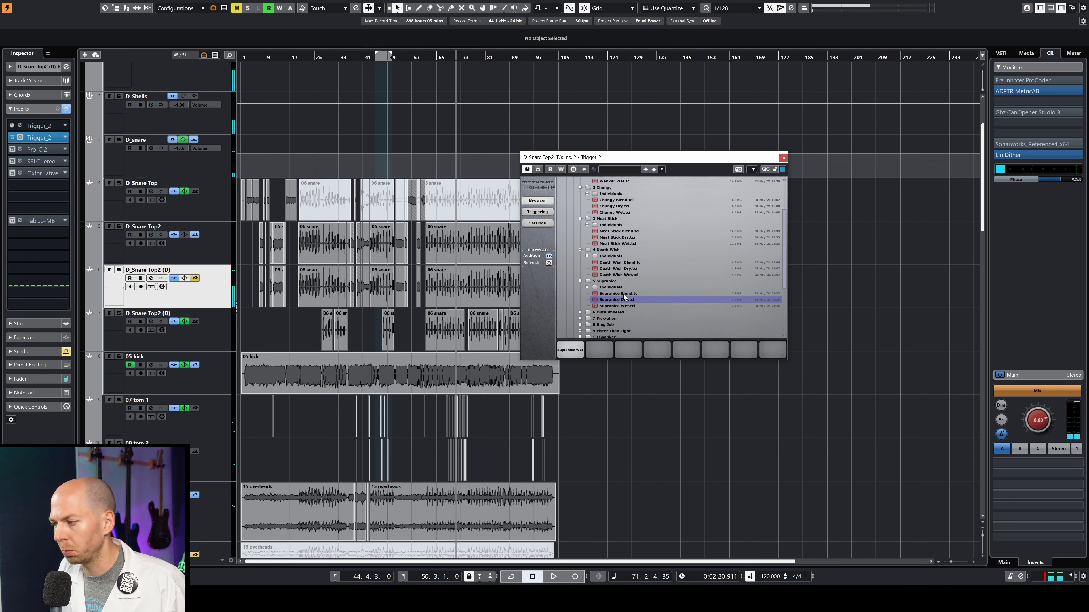
click(618, 293)
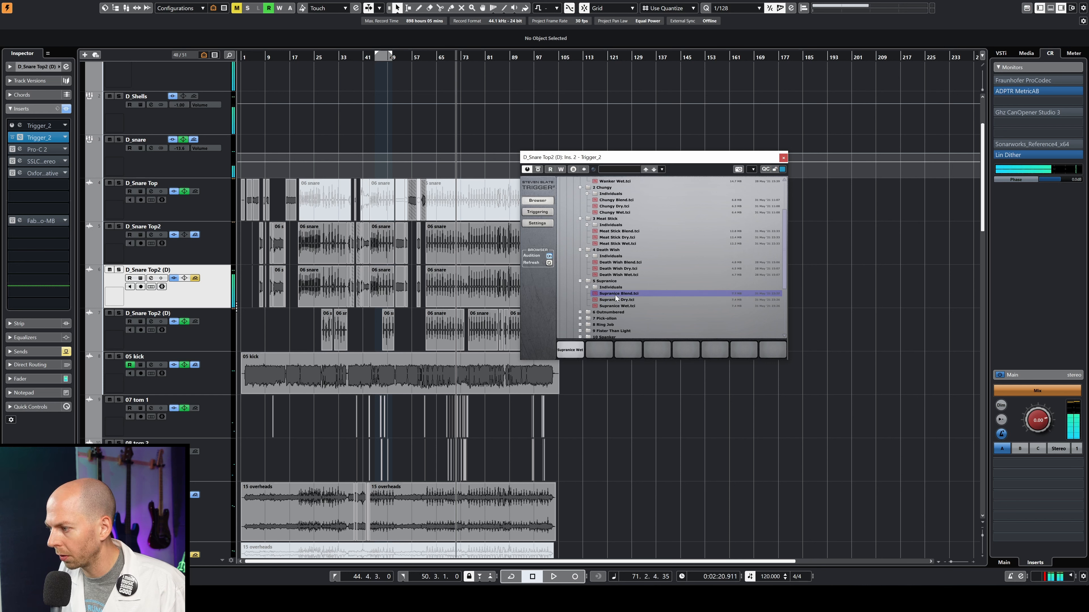
click(615, 307)
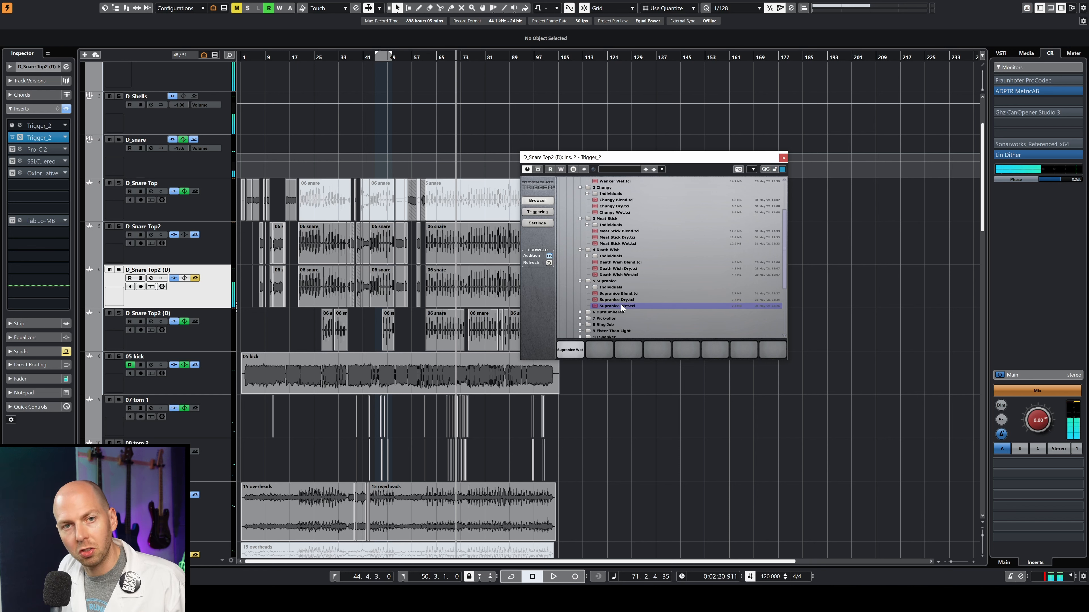
click(620, 307)
click(620, 307)
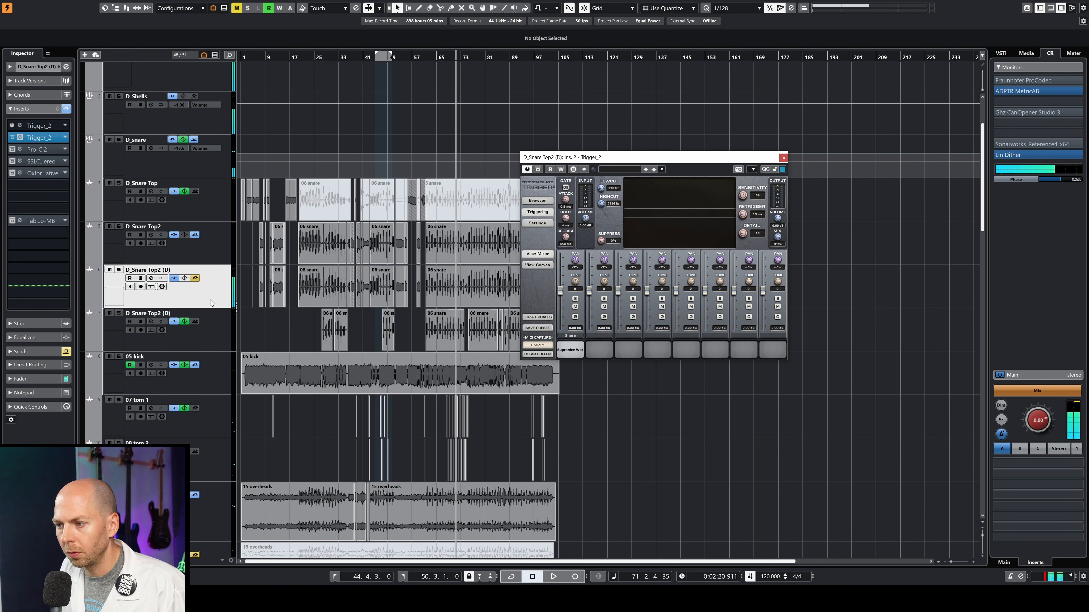
Solo the duplicated snare track, play a short passage to check its triggering, and close Trigger 2.
click(119, 269)
key(space)
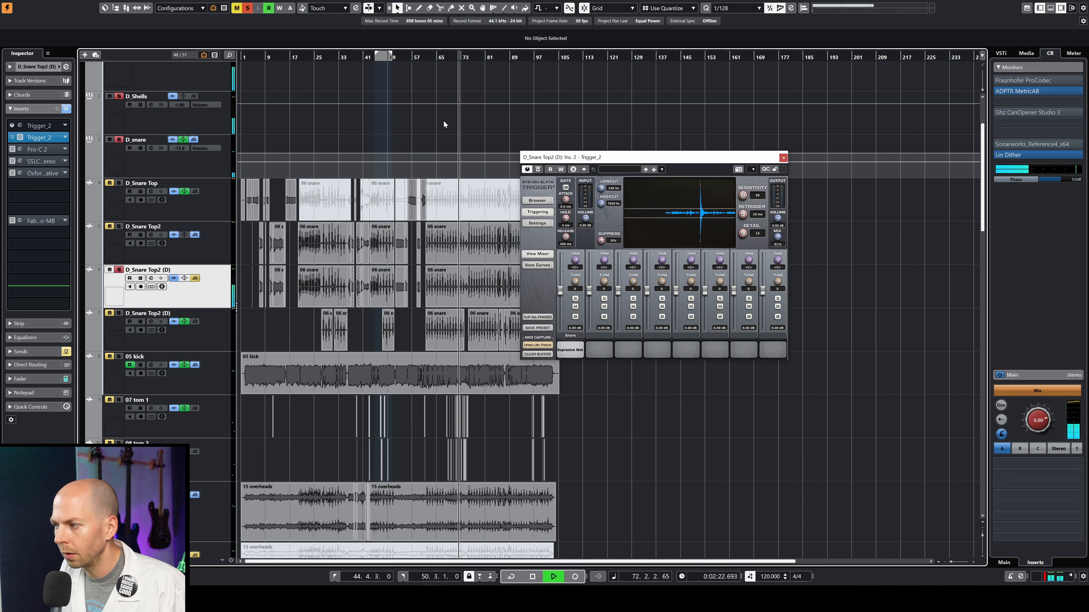
key(space)
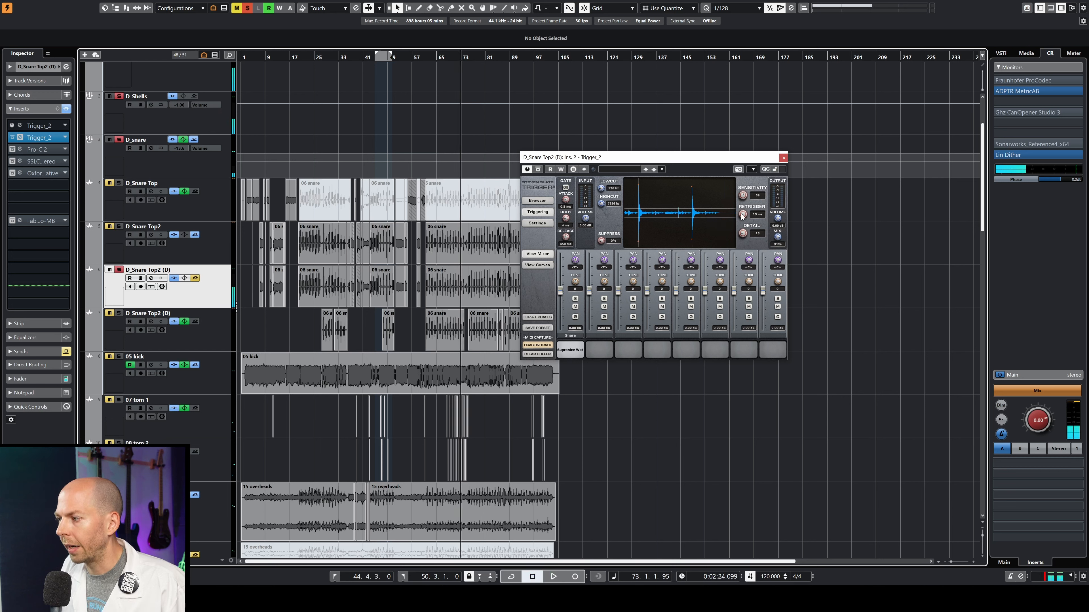
click(783, 157)
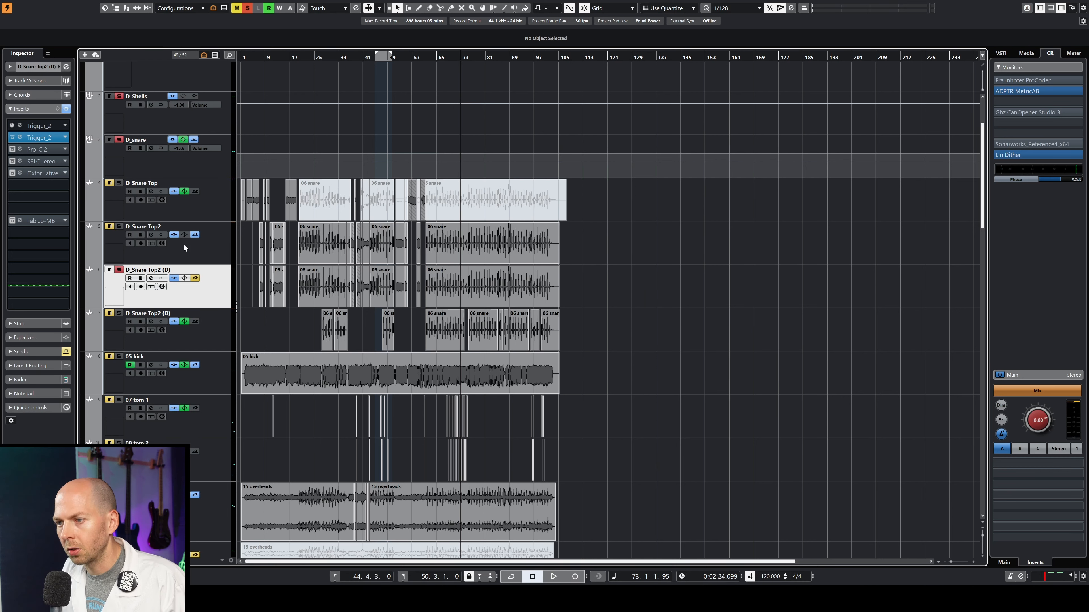
Route the duplicated snare track's output to the Fake Room 2 group.
click(35, 66)
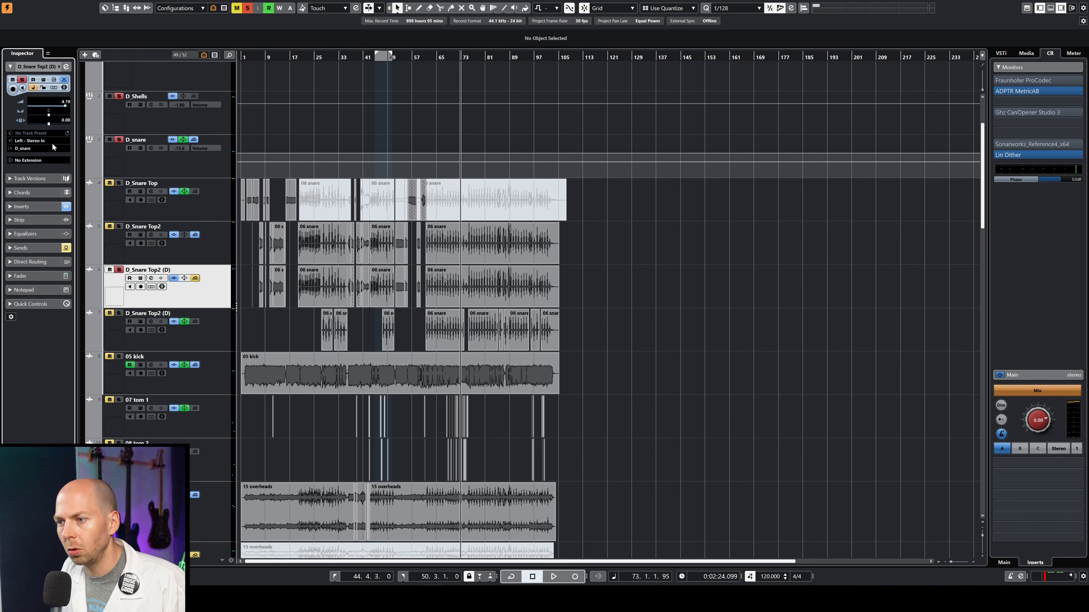
click(36, 150)
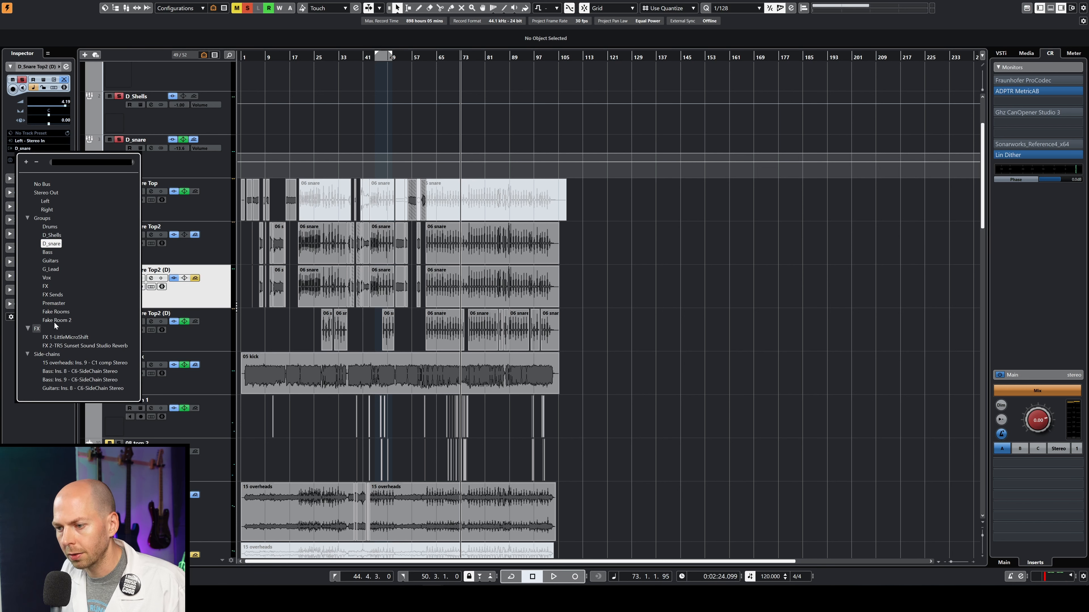
click(77, 319)
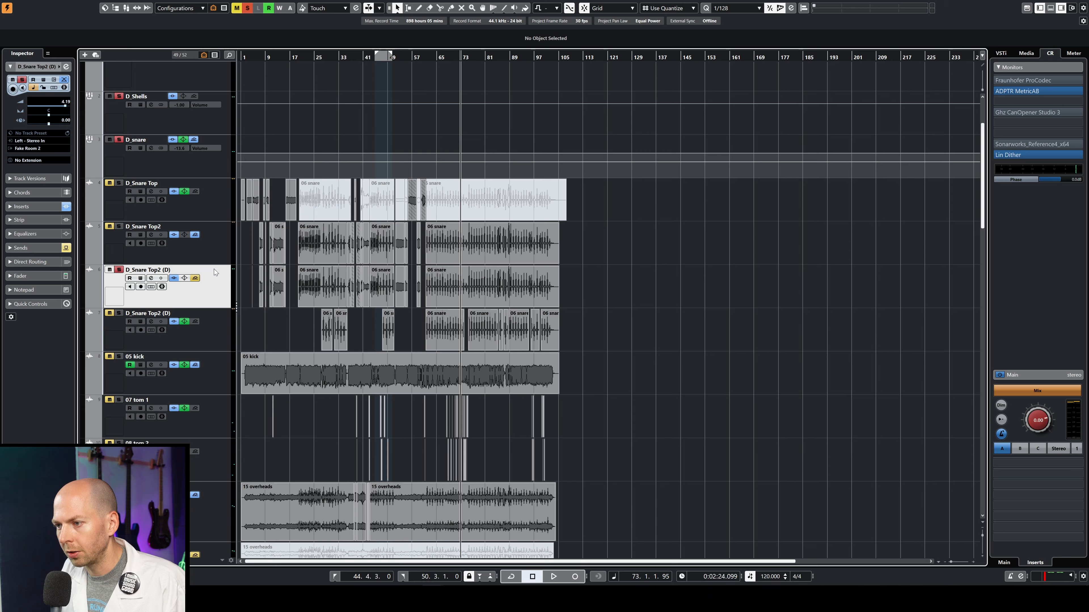
Duplicate the 05 kick track.
scroll(195, 382, down, 3)
click(217, 285)
right_click(217, 285)
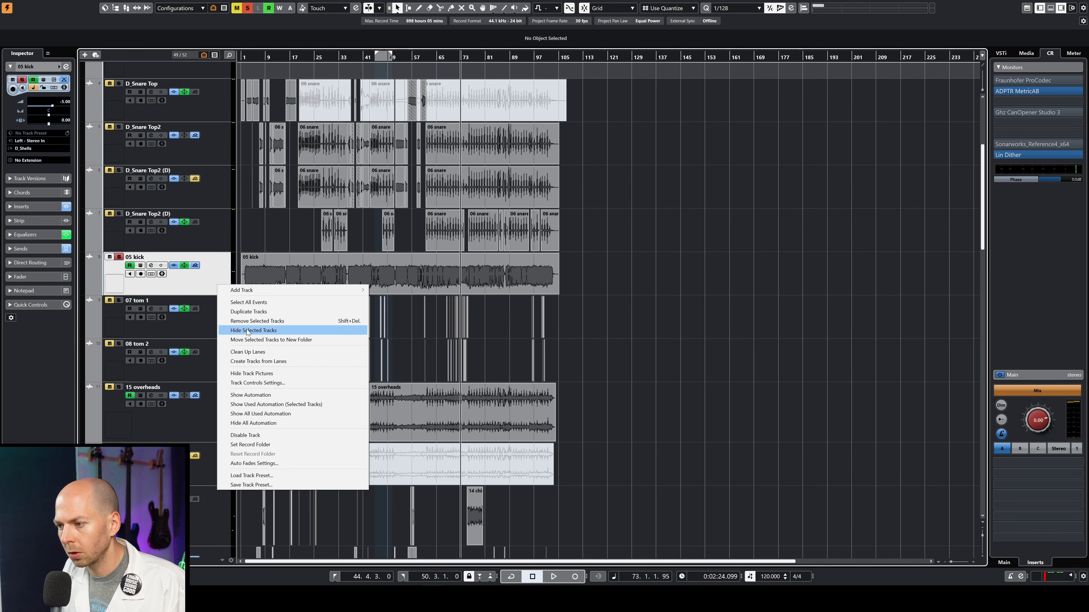
click(266, 312)
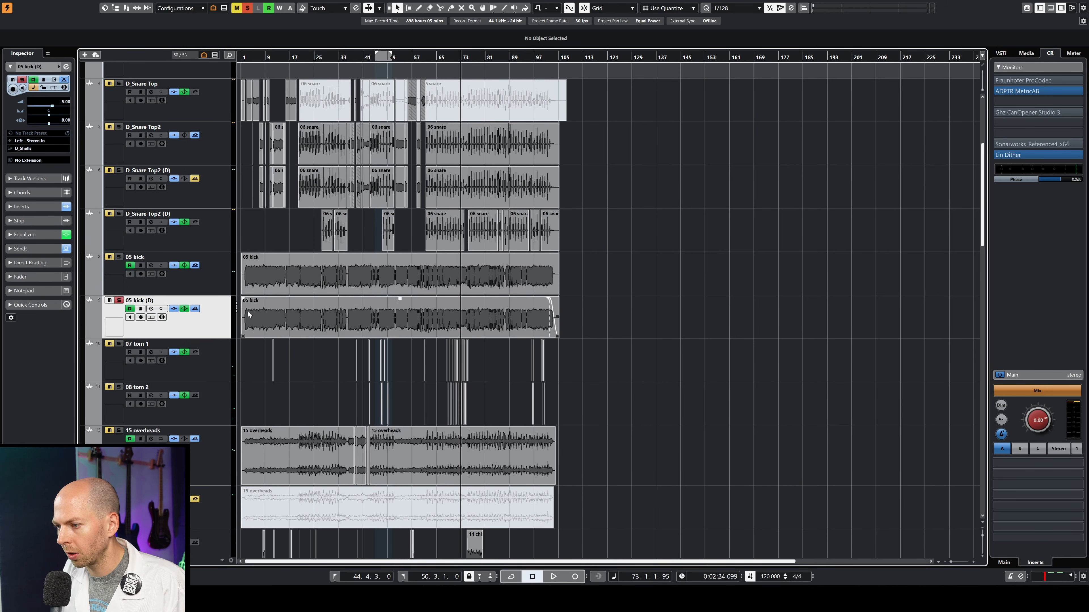
Bypass the sends and channel equalizer on the duplicated kick track and show its inserts.
click(67, 248)
click(66, 235)
click(35, 207)
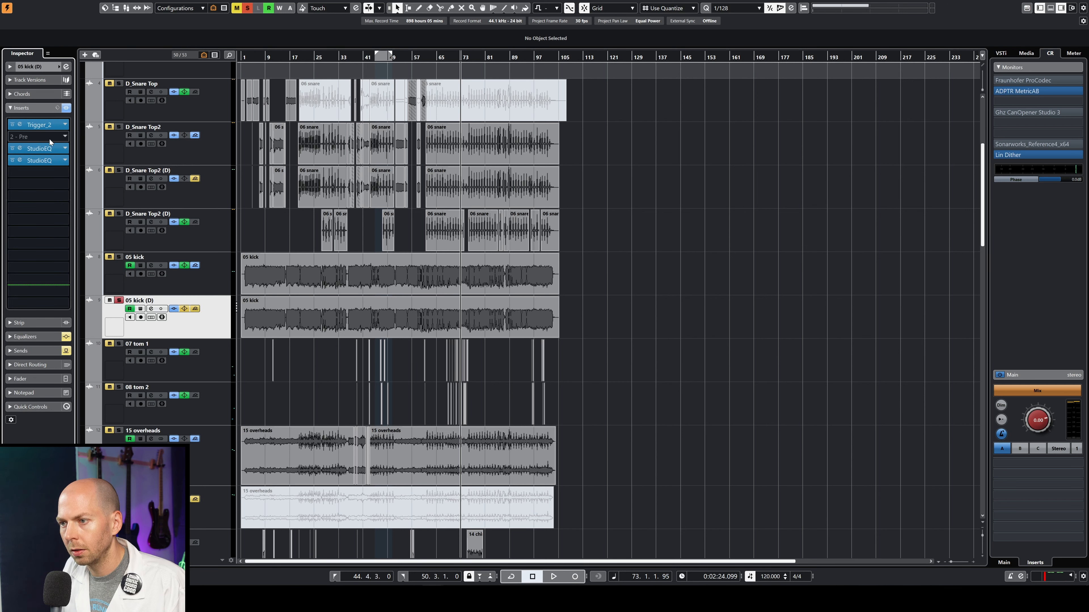
Audition the Ball Slap Wet kick sample in the duplicated kick's Trigger 2 and load it into the first sample slot.
click(20, 125)
double_click(418, 193)
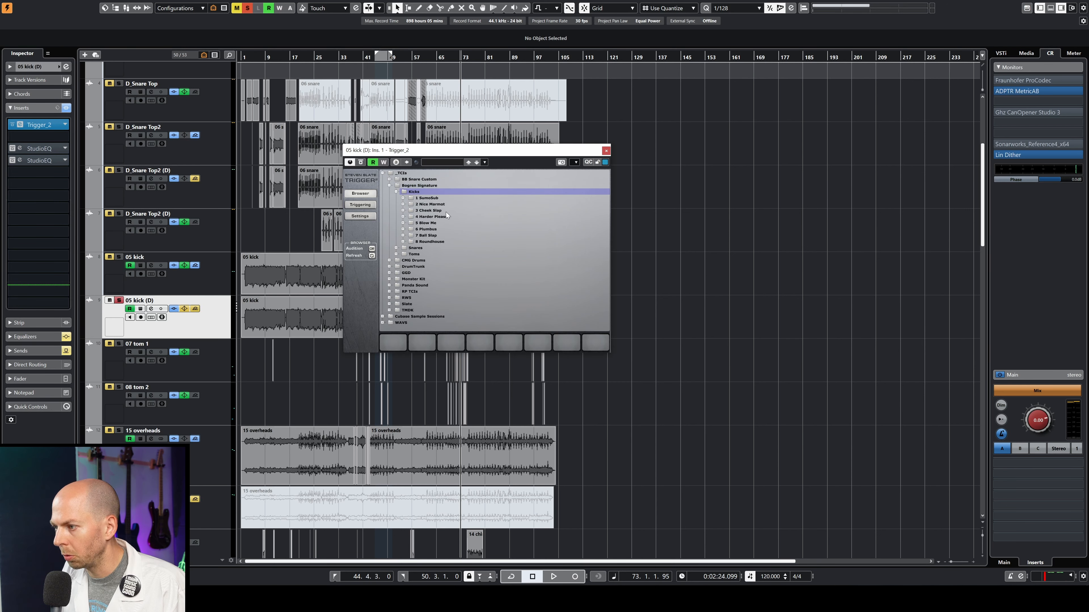
double_click(437, 236)
click(439, 259)
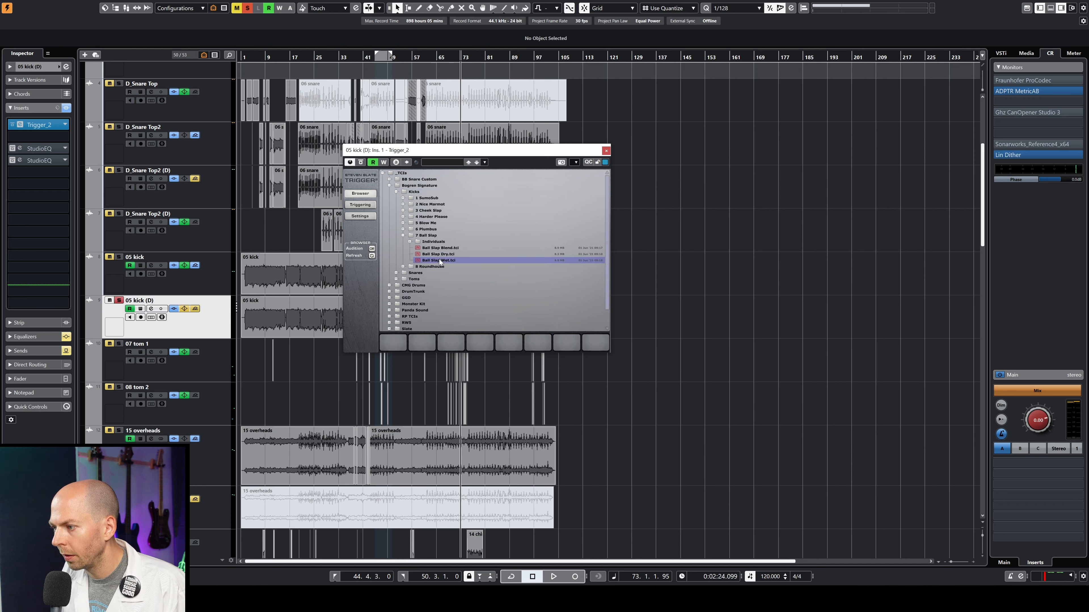
click(371, 248)
click(448, 260)
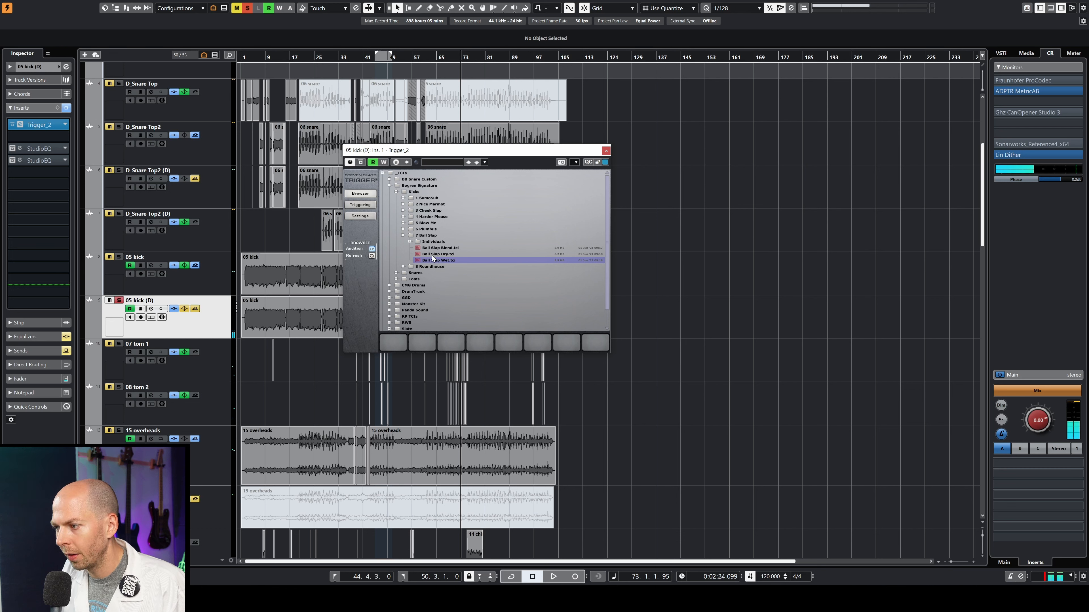
drag(432, 260, 395, 343)
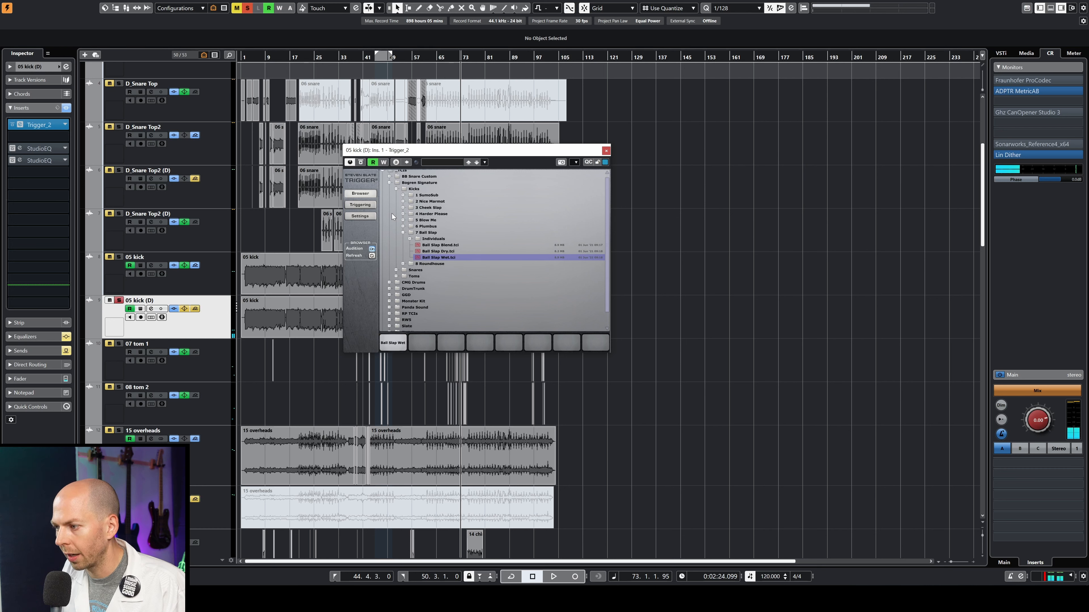
Show Trigger 2's triggering controls, play a short passage to check the wet kick sample, and close the plug-in.
click(374, 205)
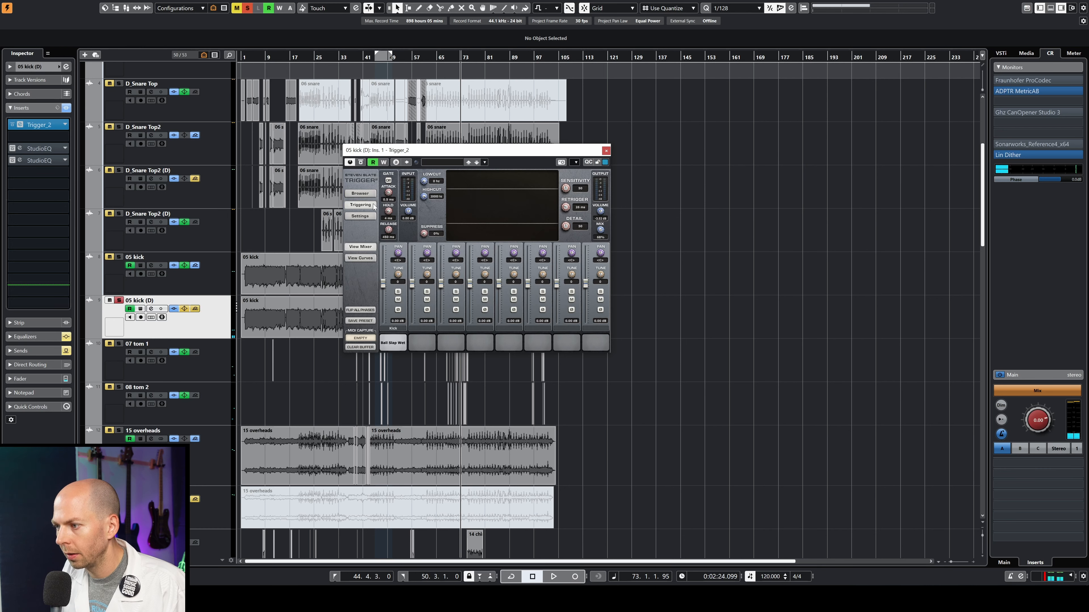
click(395, 344)
click(229, 325)
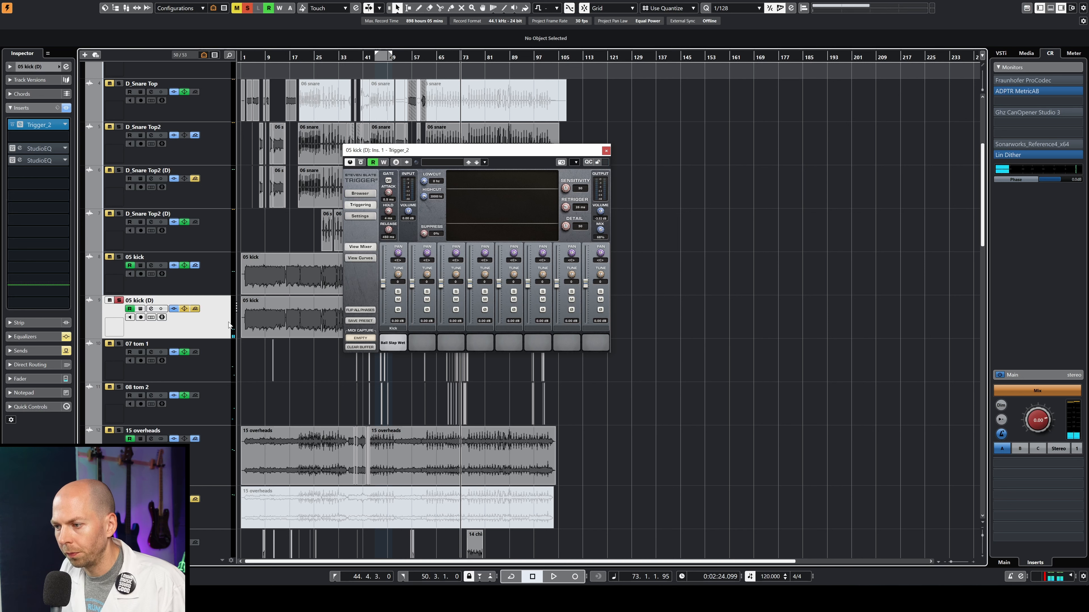
key(space)
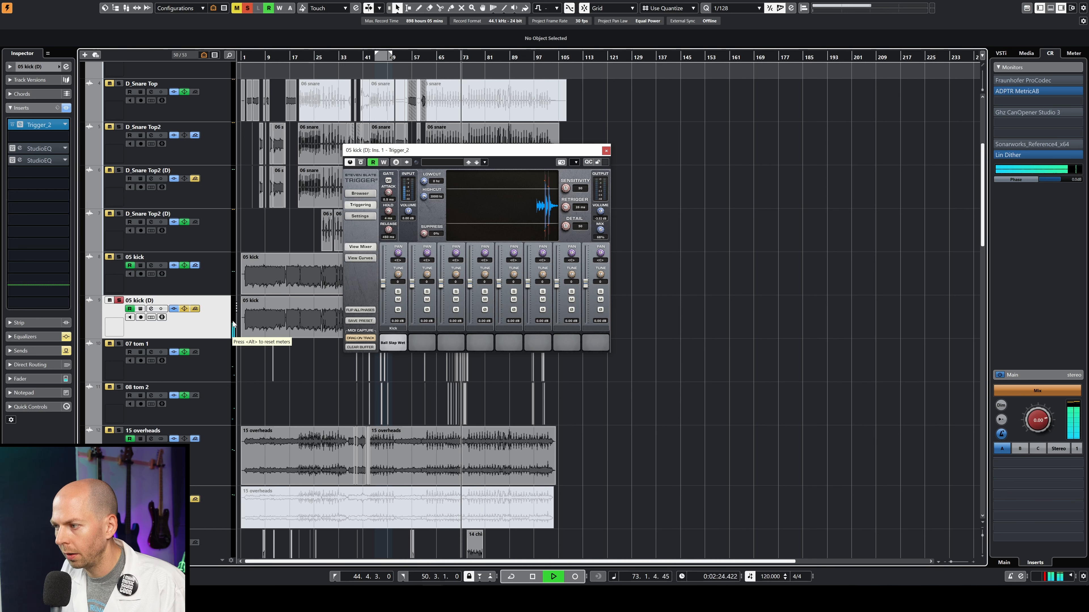
click(606, 151)
key(space)
Route the duplicated kick track's output to the Fake Room 2 group.
click(30, 67)
click(42, 149)
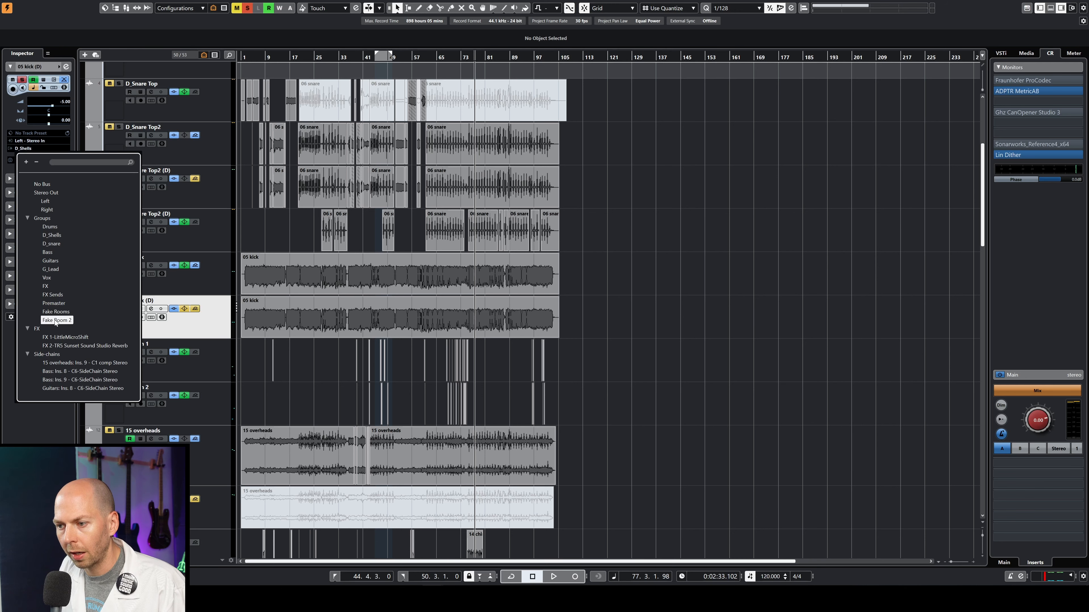
click(64, 322)
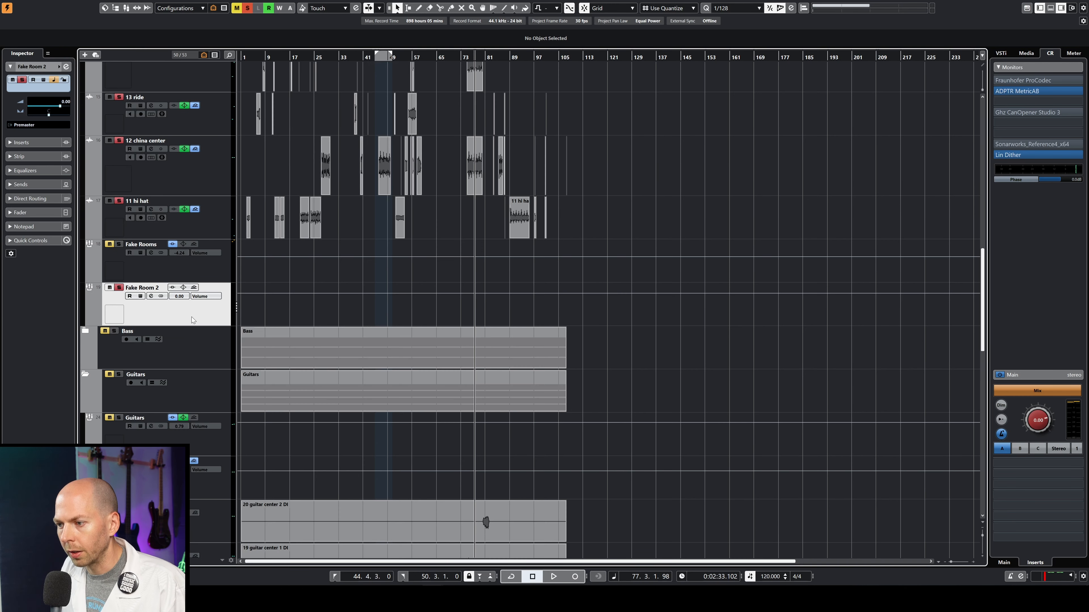
Play the soloed Fake Room 2 group to hear the wet samples, and return the playback position to around bar 63.
scroll(202, 315, up, 2)
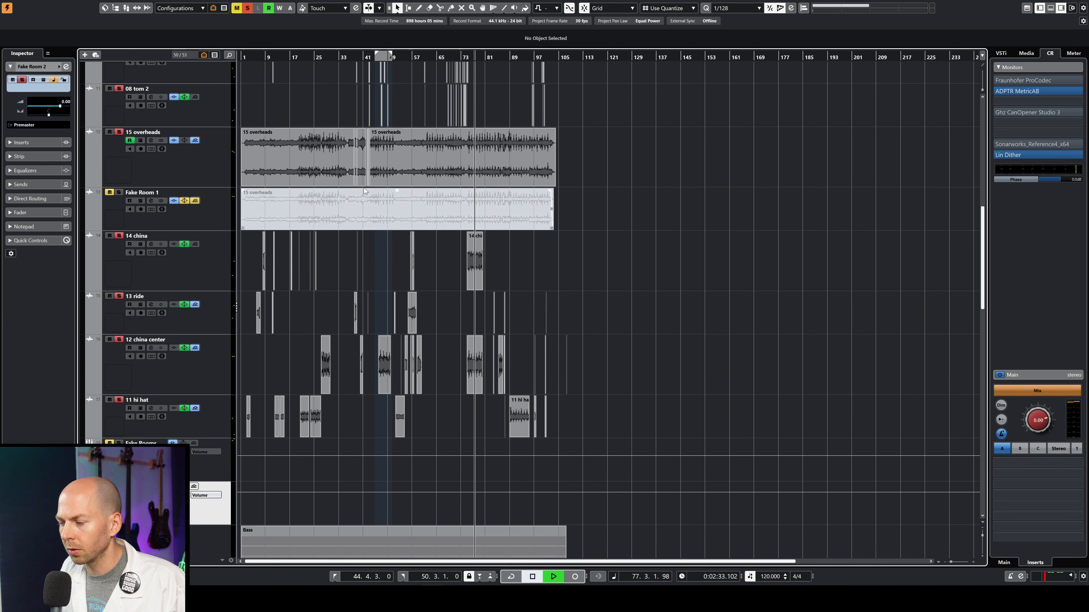
scroll(210, 310, down, 3)
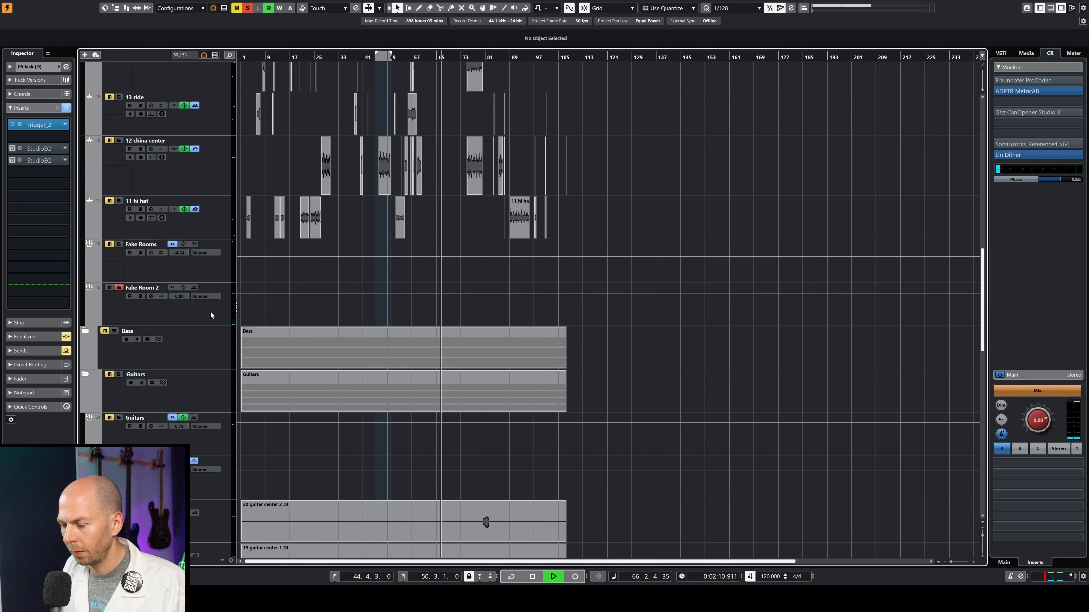
scroll(255, 286, up, 3)
scroll(372, 200, down, 2)
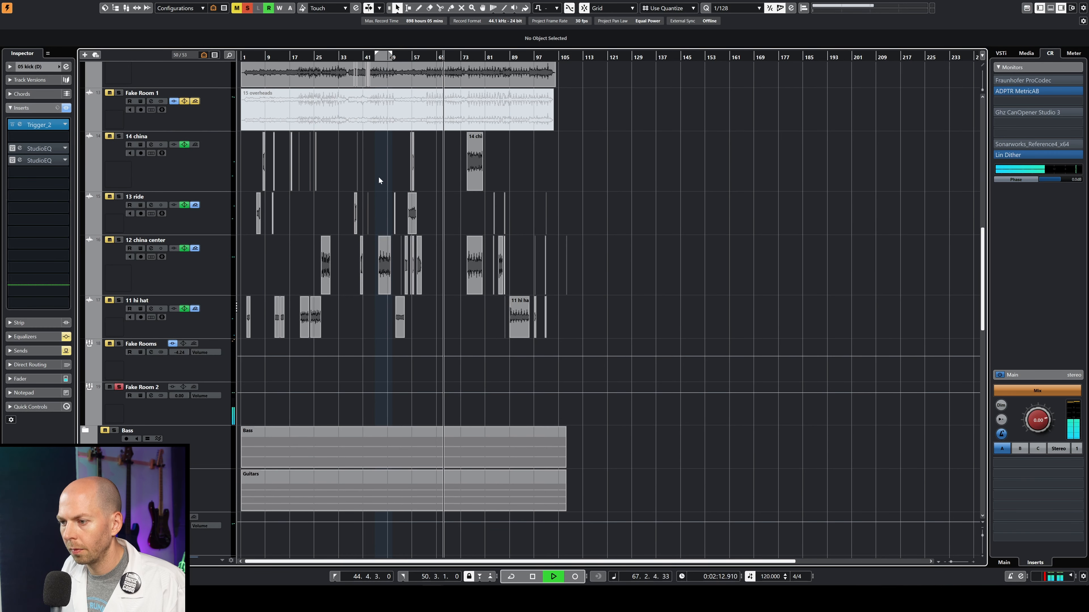
key(space)
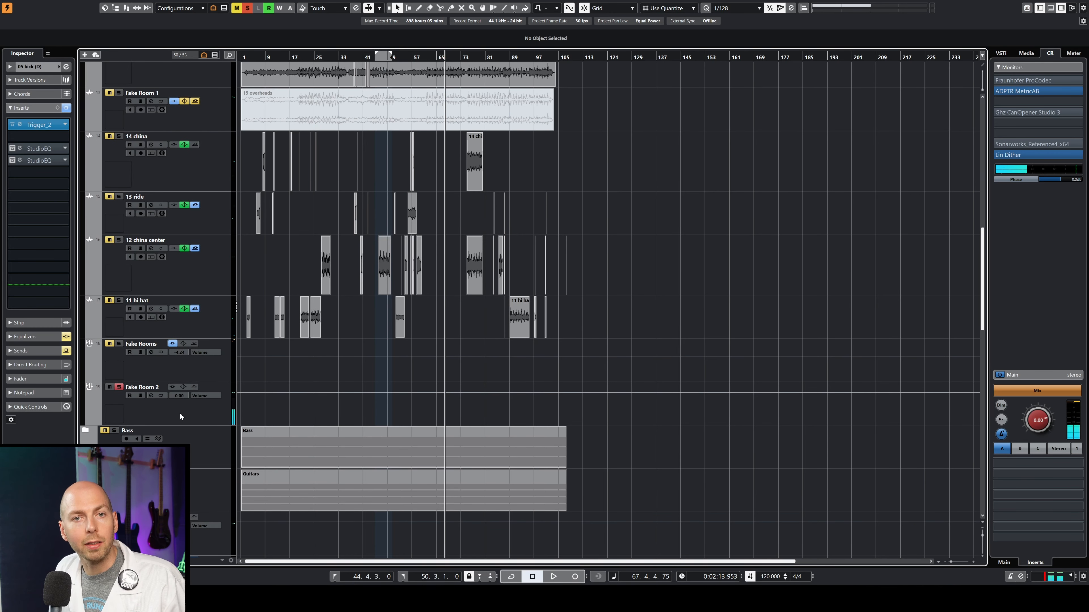
key(space)
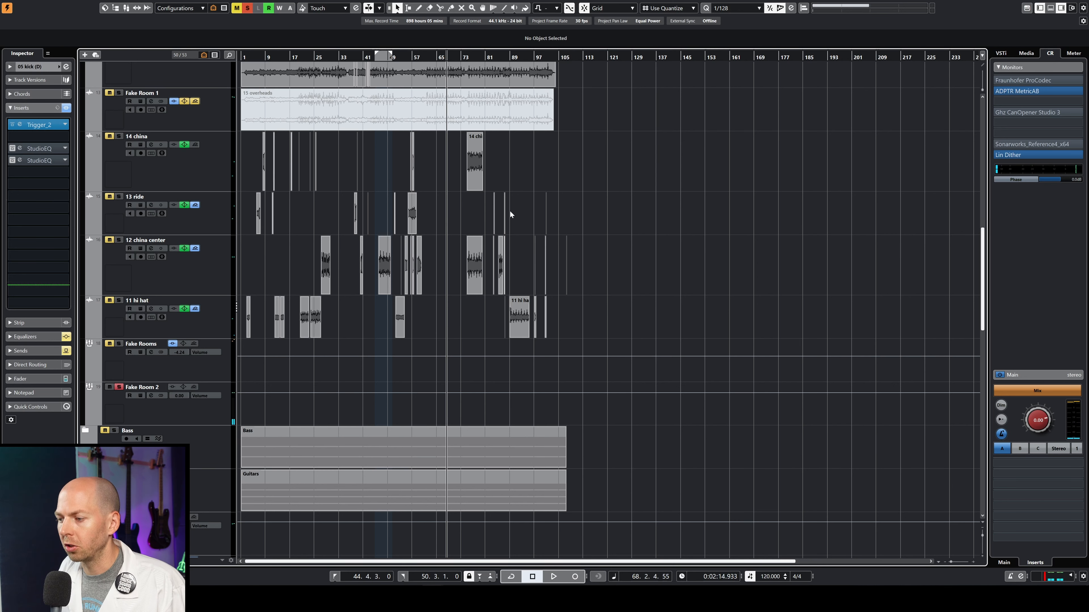
click(433, 56)
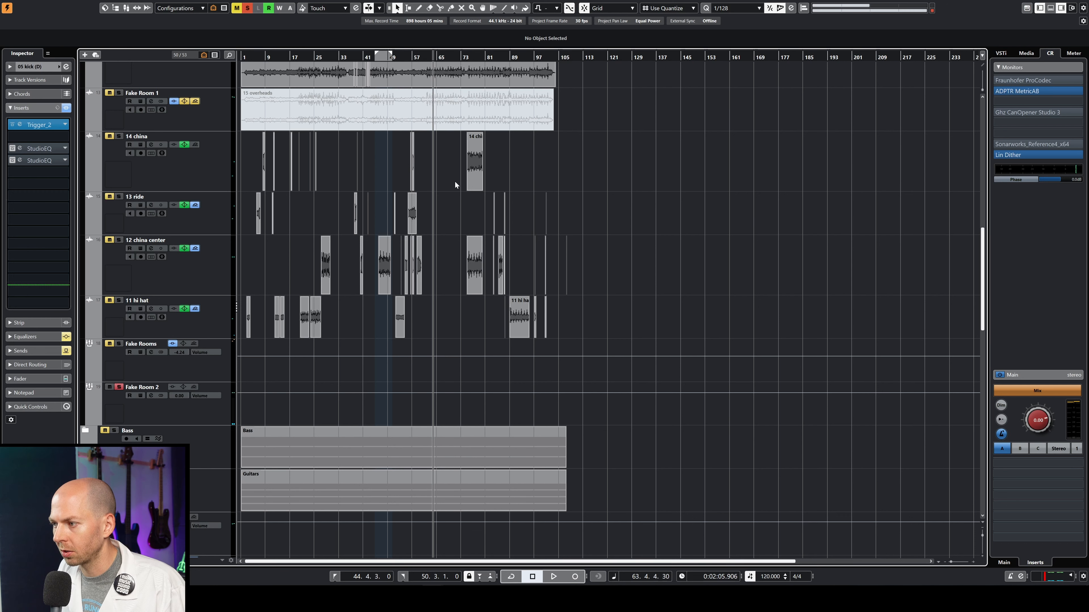
Insert the TuCo compressor in the second insert slot of the Fake Room 2 group.
click(211, 416)
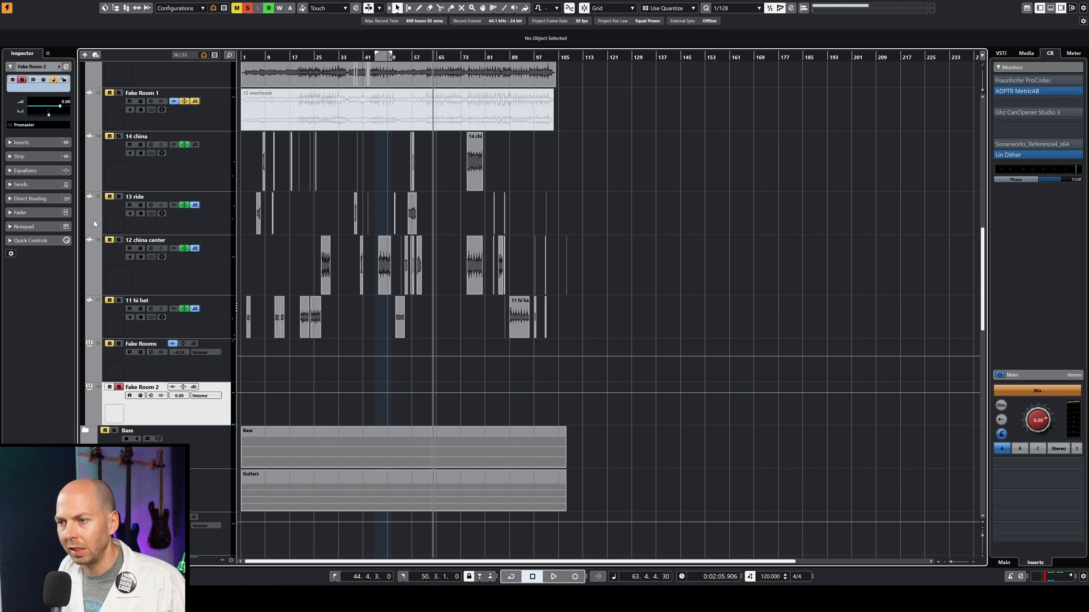
click(28, 143)
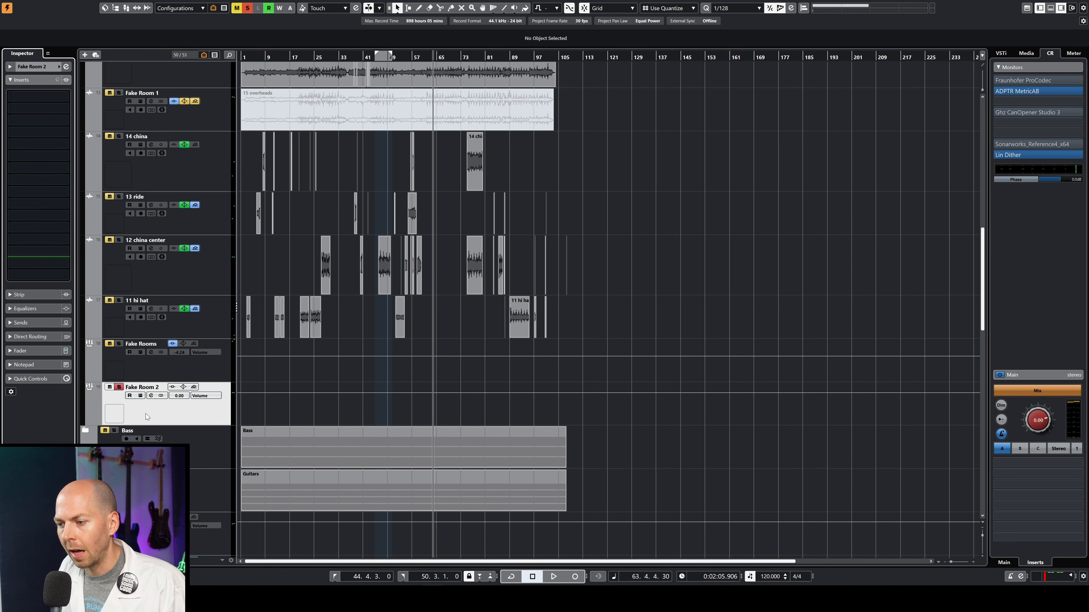
click(42, 110)
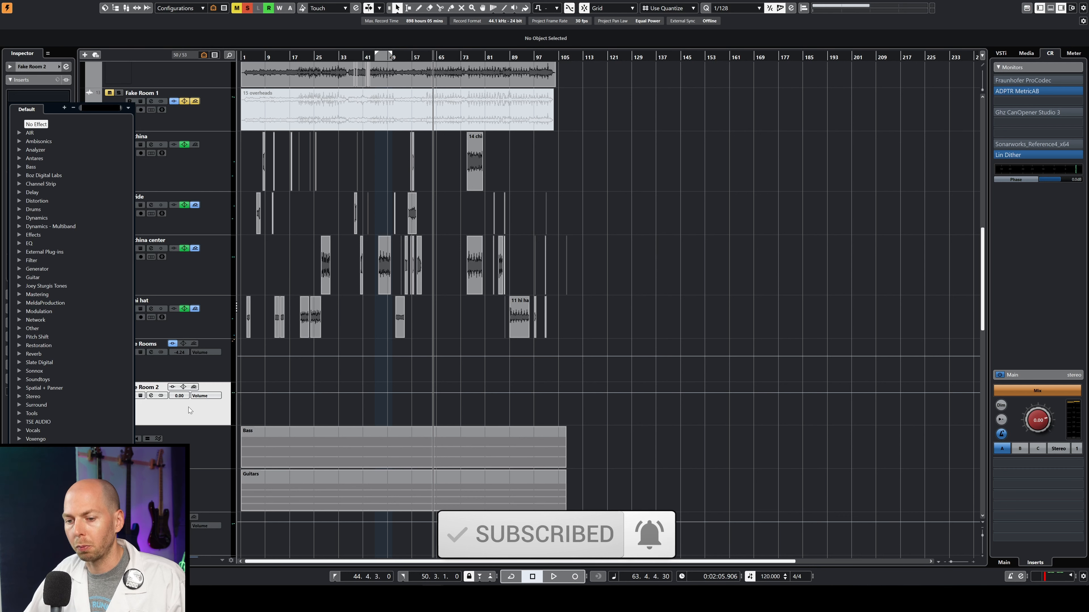
click(65, 253)
click(65, 255)
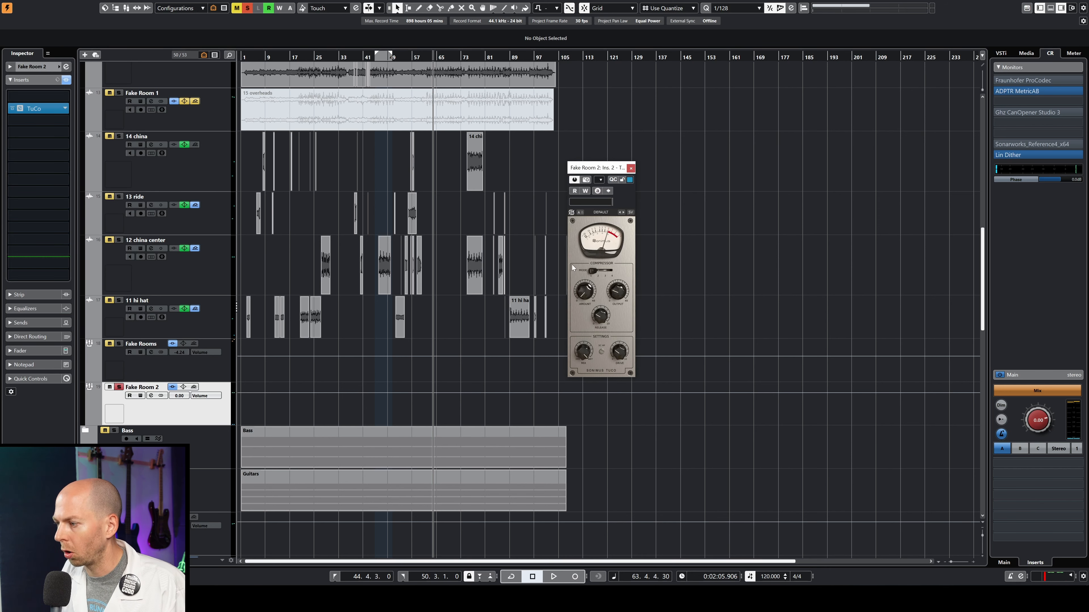
drag(606, 169, 595, 133)
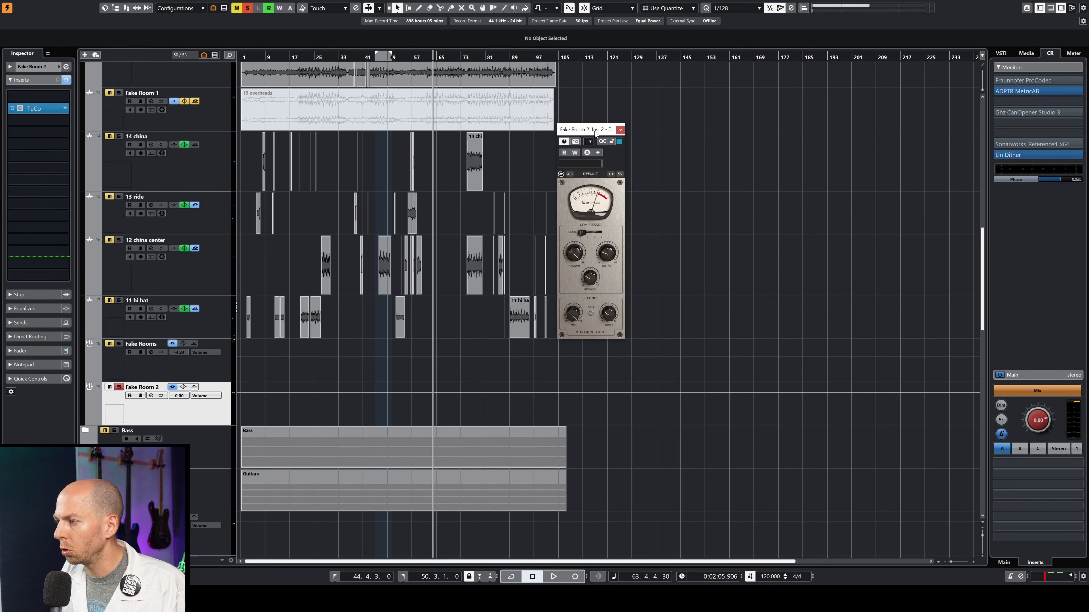
Set TuCo's compressor switch to its highest position and adjust its release and output while playing the passage.
drag(581, 232, 601, 233)
drag(590, 277, 590, 302)
key(space)
drag(609, 312, 602, 258)
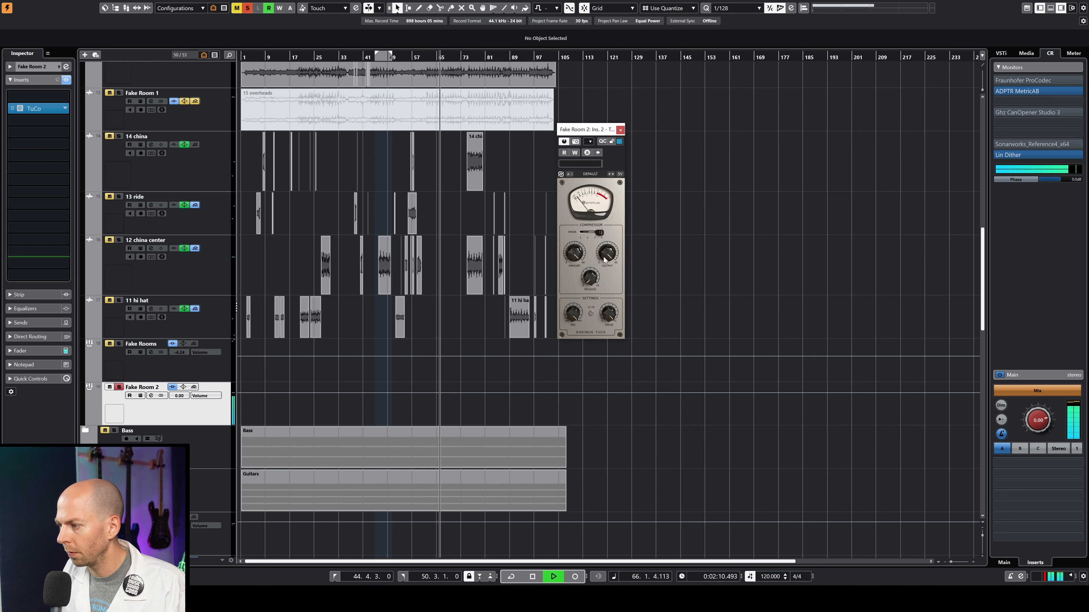
drag(604, 256, 604, 257)
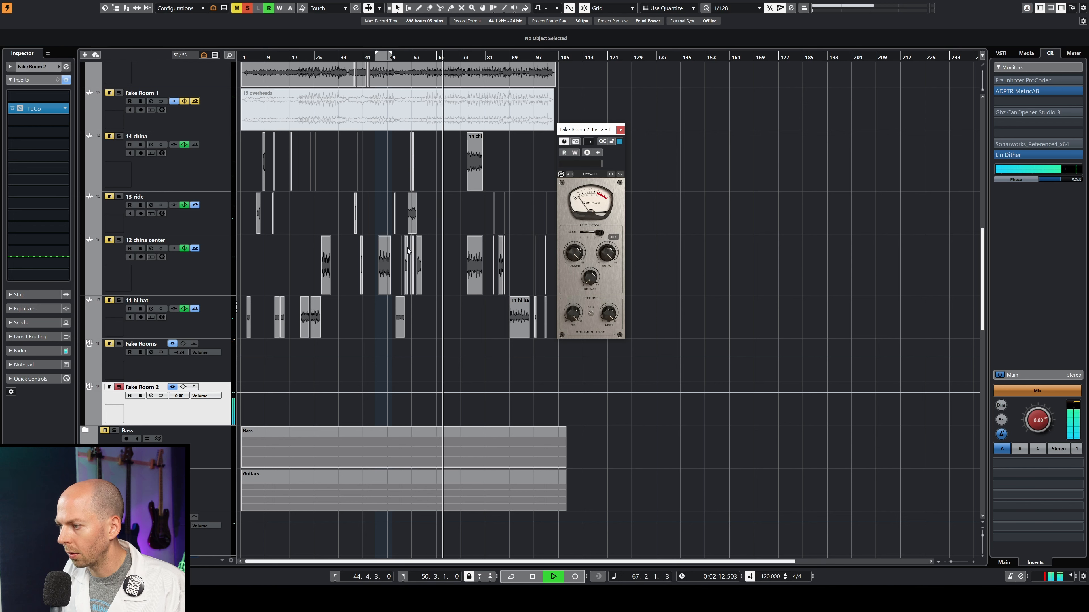
key(space)
Insert StudioEQ after TuCo in the fourth insert slot of Fake Room 2.
click(44, 118)
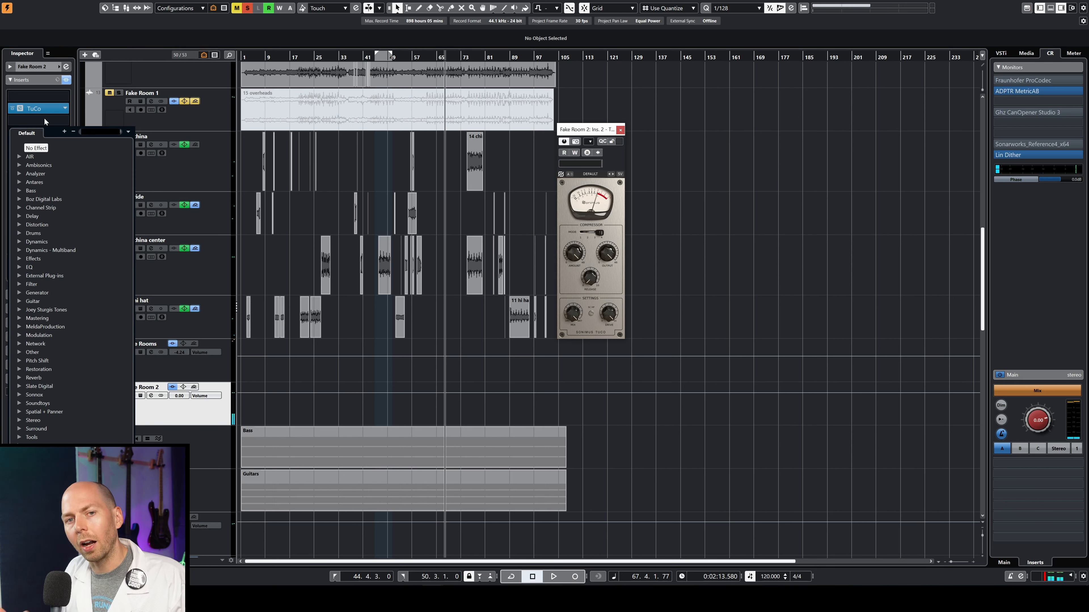
text(studio)
key(Return)
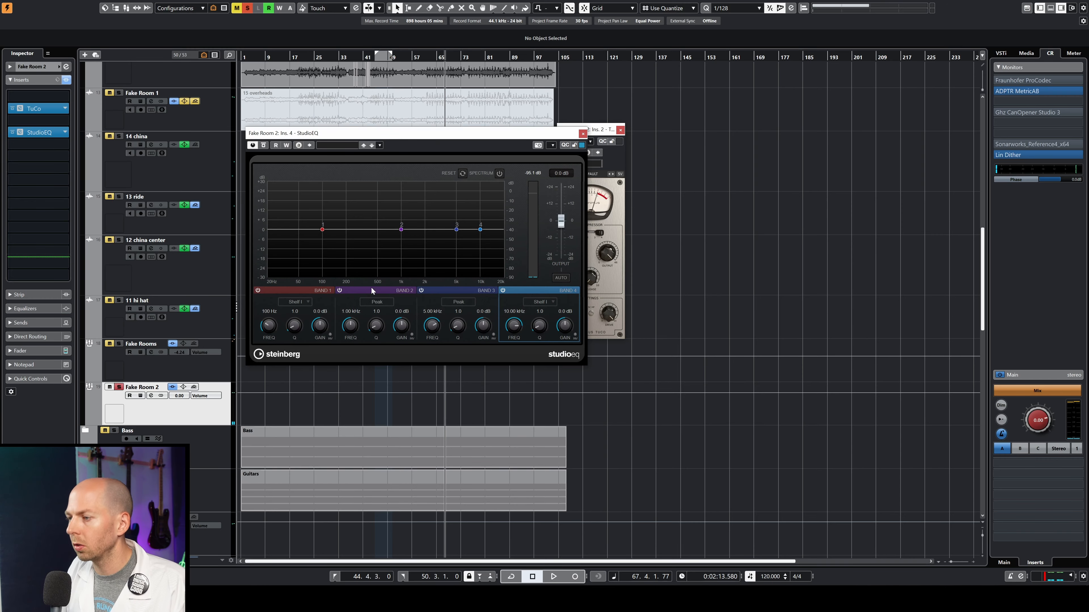
Cut Fake Room 2 with a 75 Hz low shelf at -24 dB, 15.79 kHz high shelf at -17.1 dB, and 172 Hz peak at -9.6 dB, Q 2.5.
key(space)
drag(322, 232, 312, 268)
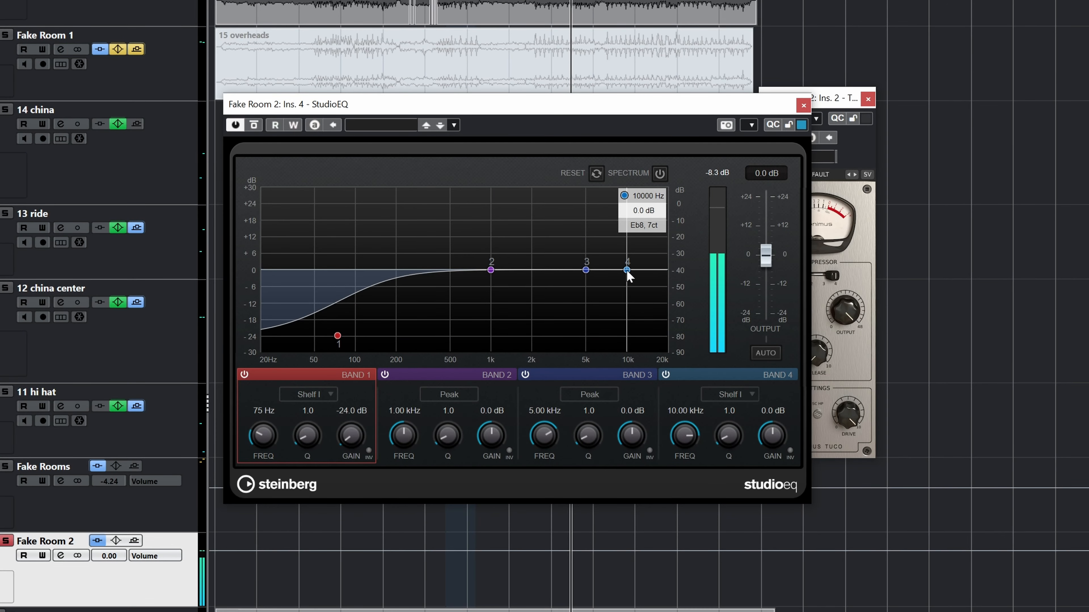
drag(627, 269, 653, 316)
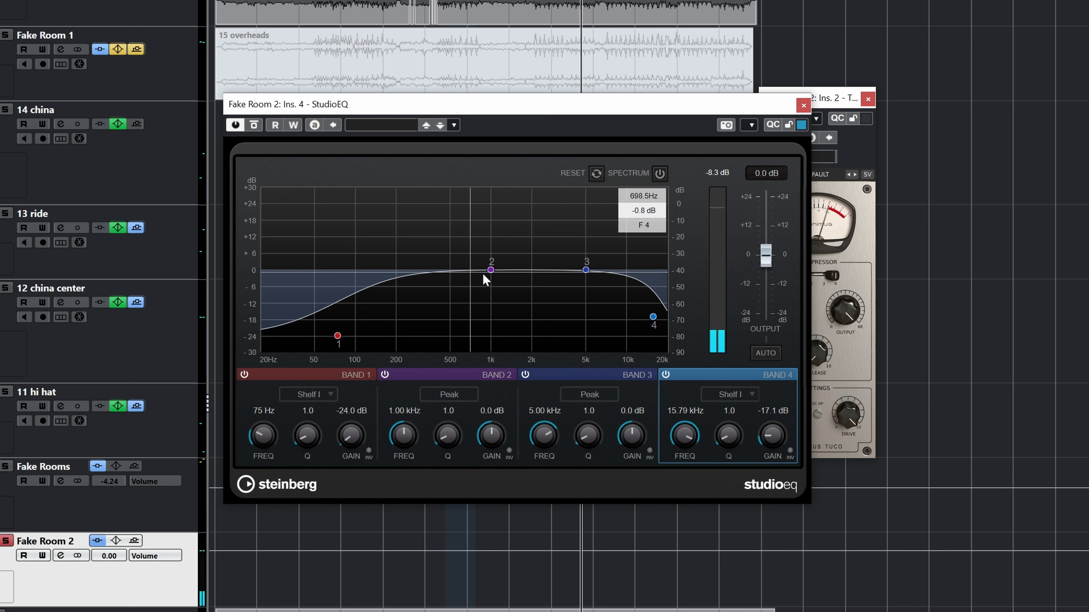
drag(492, 273, 387, 297)
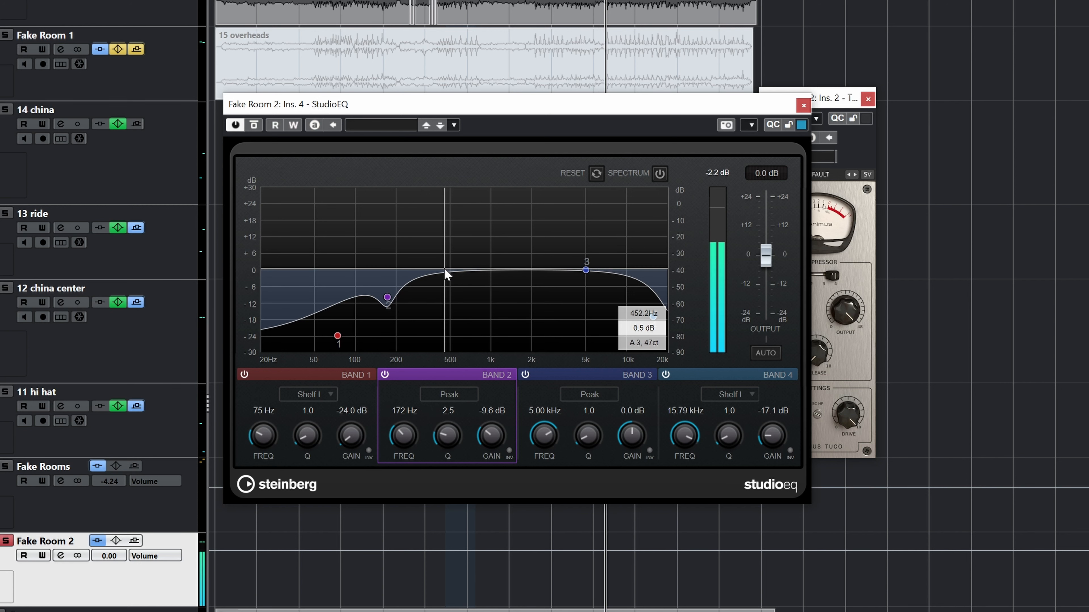
Pull Fake Room 2's volume all the way down, and blend it under the soloed drums at -5.64 dB.
drag(118, 557, 118, 596)
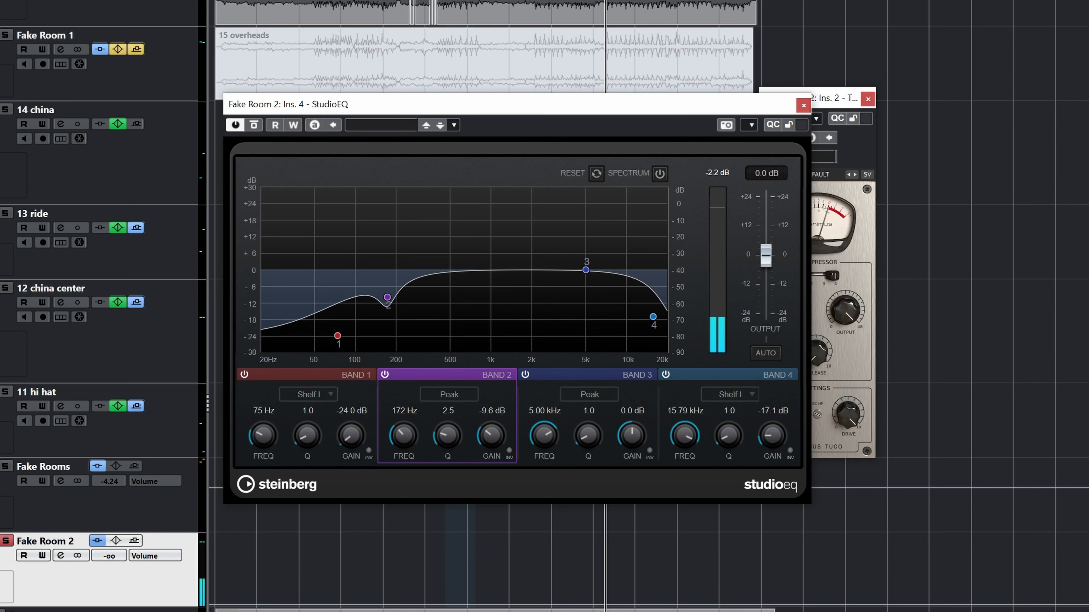
scroll(142, 278, up, 15)
scroll(129, 182, up, 2)
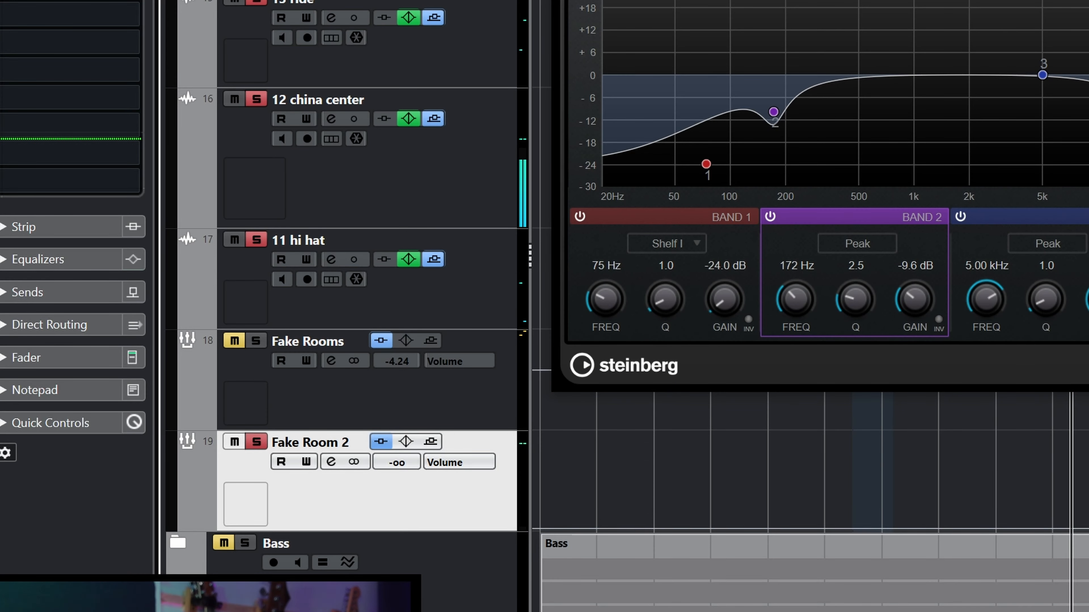
drag(413, 469, 431, 301)
Compare the drums with Fake Room 2 muted and active, leaving the group soloed with the drums.
click(234, 442)
click(256, 442)
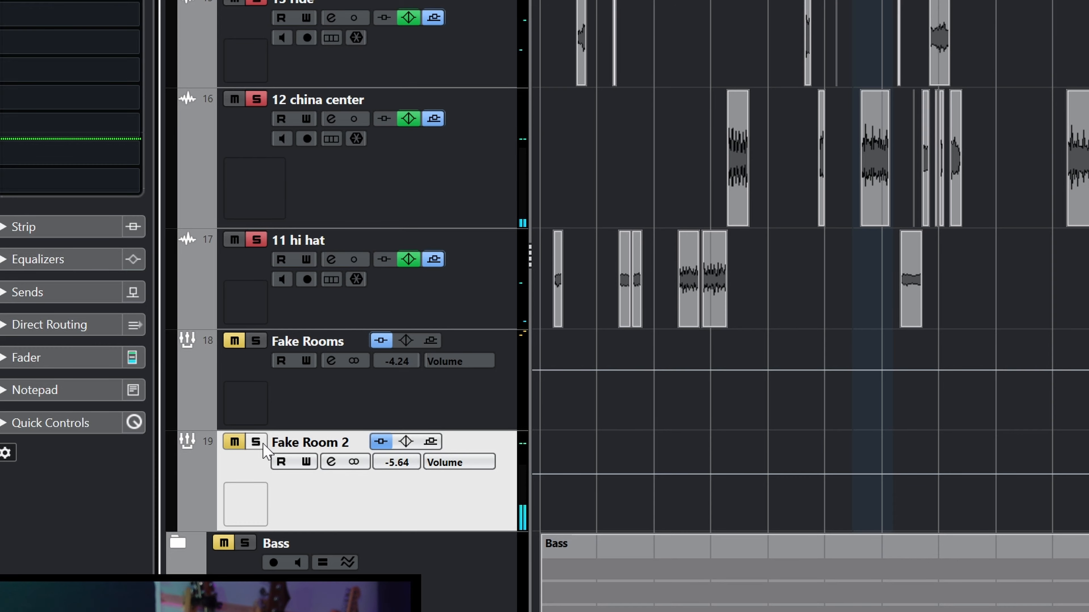
click(259, 444)
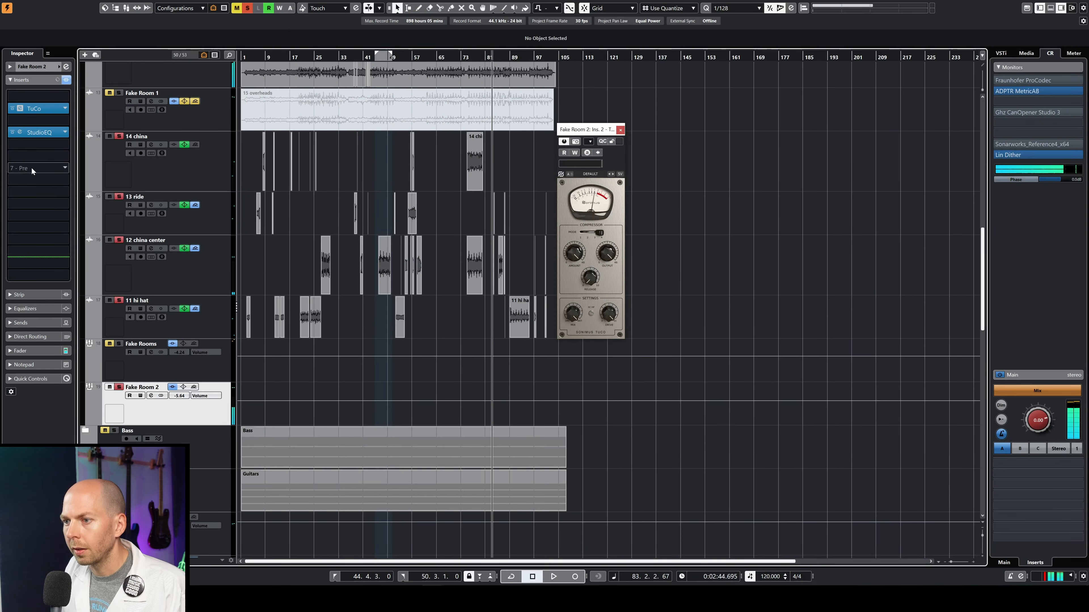
Add a band 3 cut at 4.08 kHz, -8.3 dB with Q 1.7, in Fake Room 2's StudioEQ during playback, and close the plug-in.
click(20, 133)
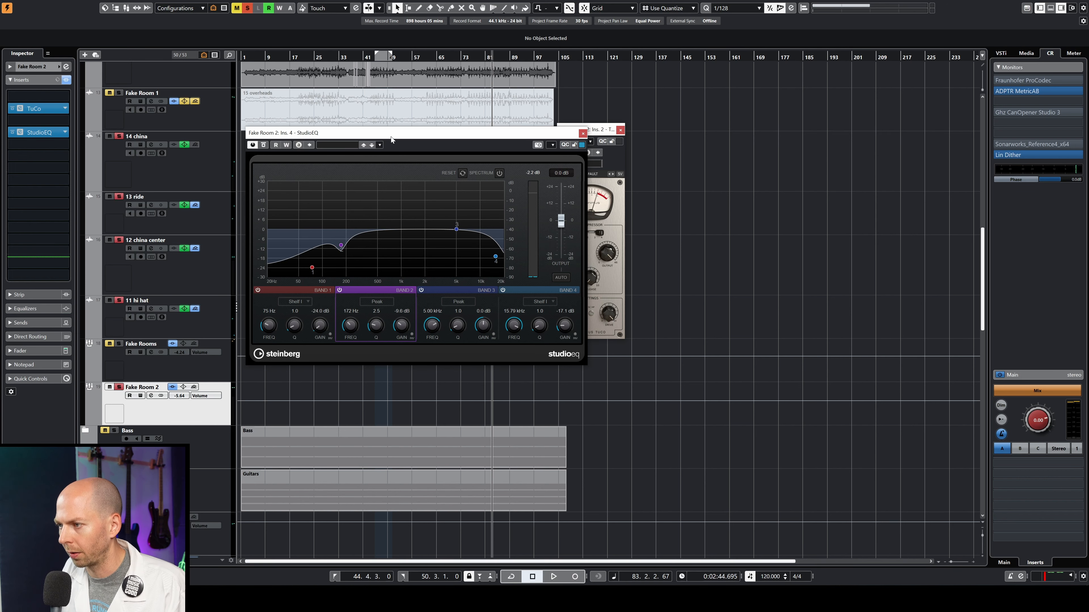
drag(390, 138, 617, 135)
key(space)
drag(683, 228, 675, 193)
drag(675, 194, 676, 244)
scroll(682, 243, down, 2)
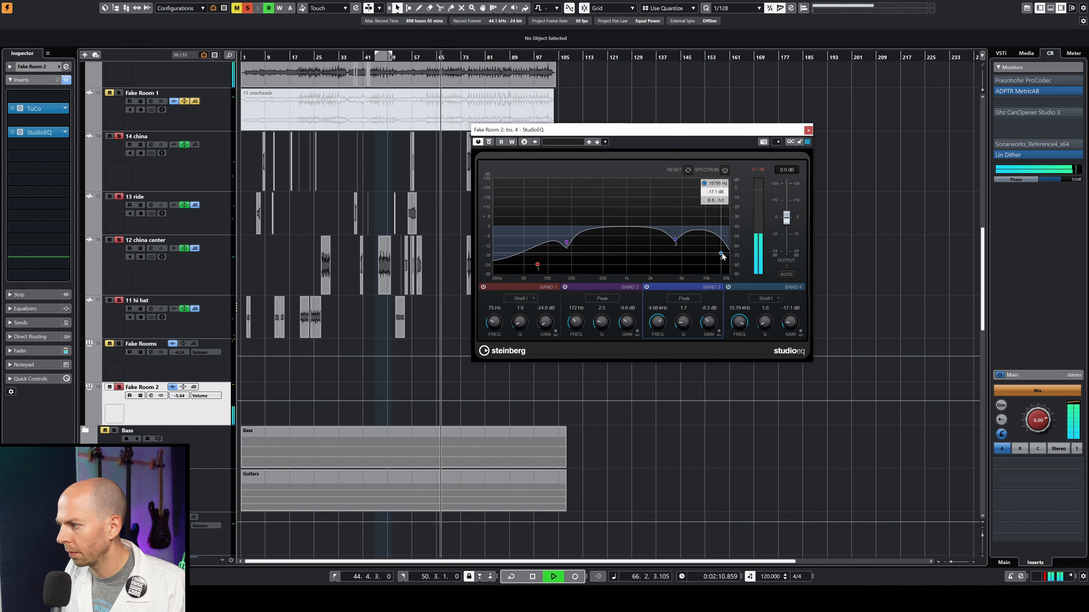
click(808, 130)
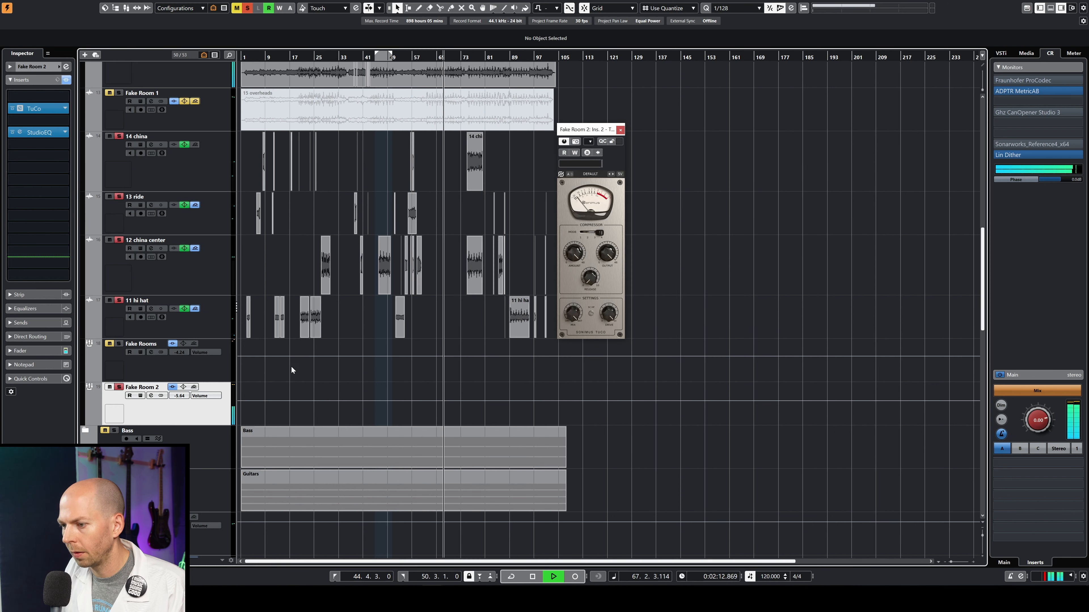
Compare the playing drums with Fake Room 2's solo off and on twice, leaving it soloed, and close its TuCo plug-in with playback stopped.
click(120, 388)
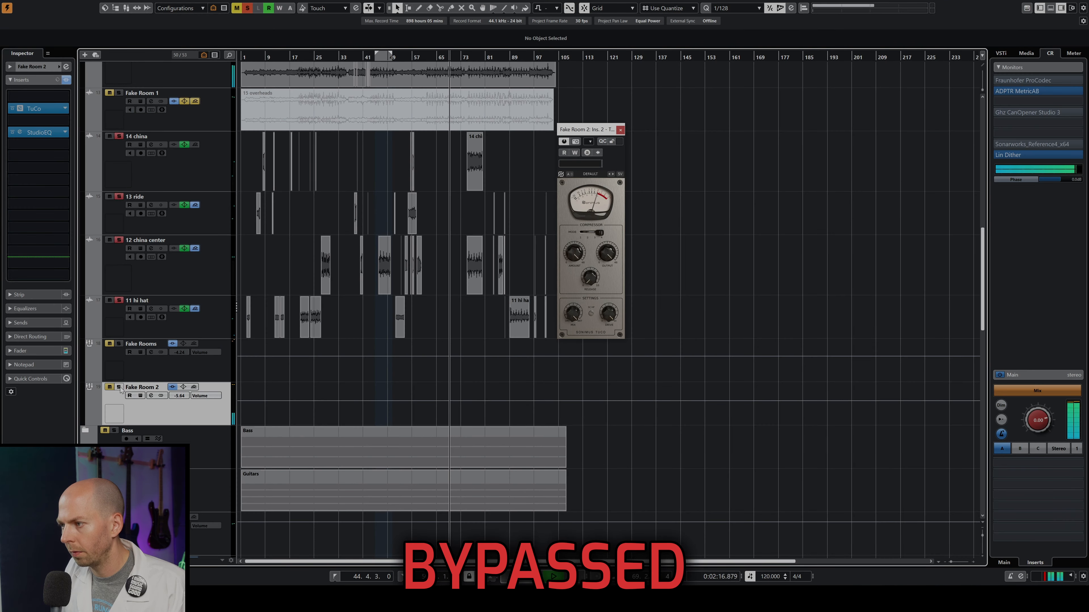
click(119, 388)
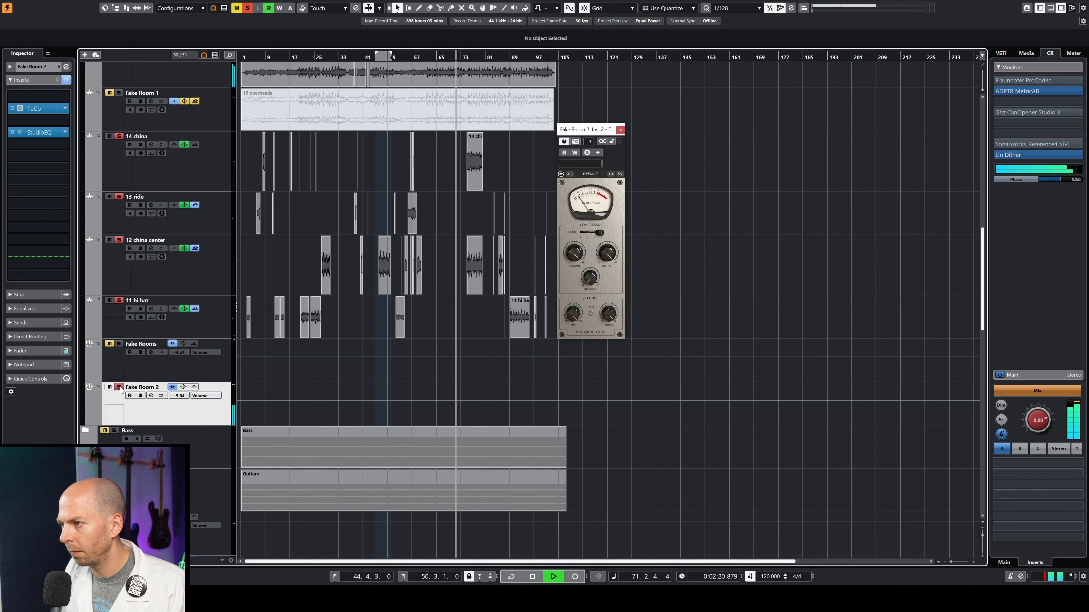
click(119, 388)
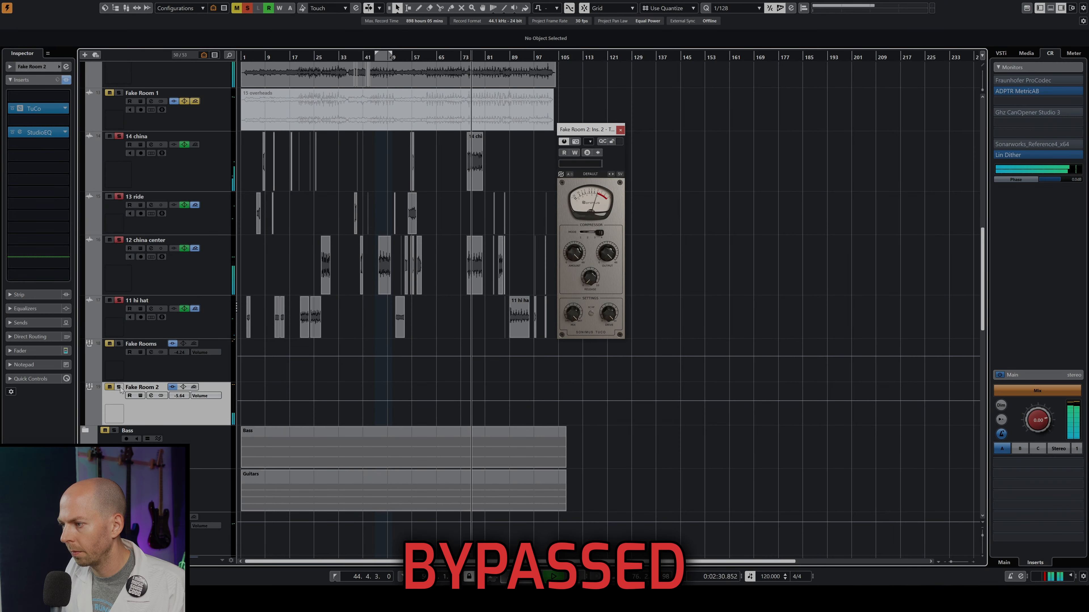
click(119, 388)
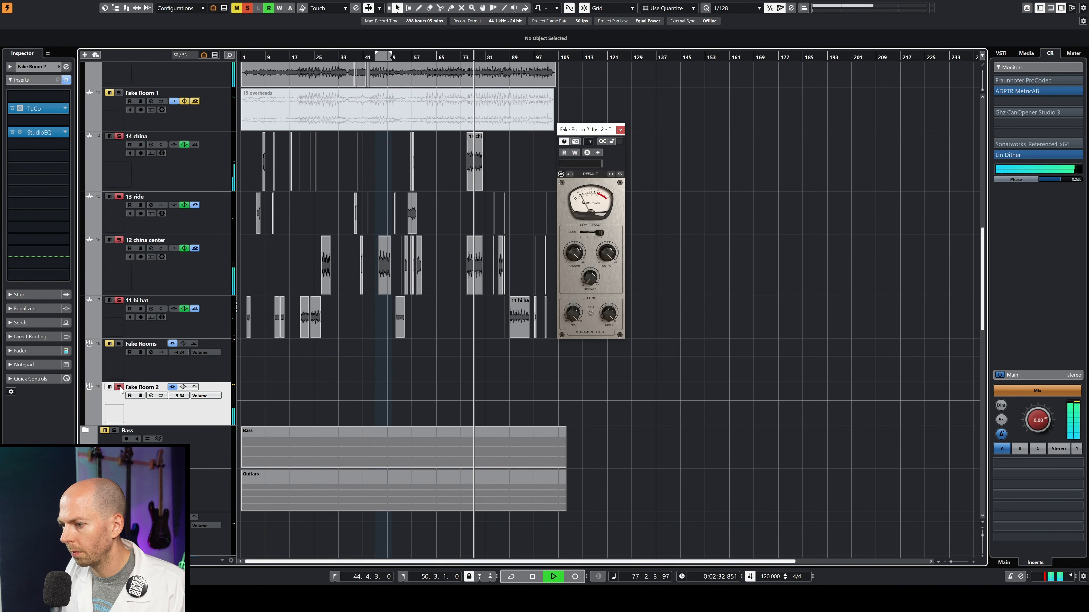
key(space)
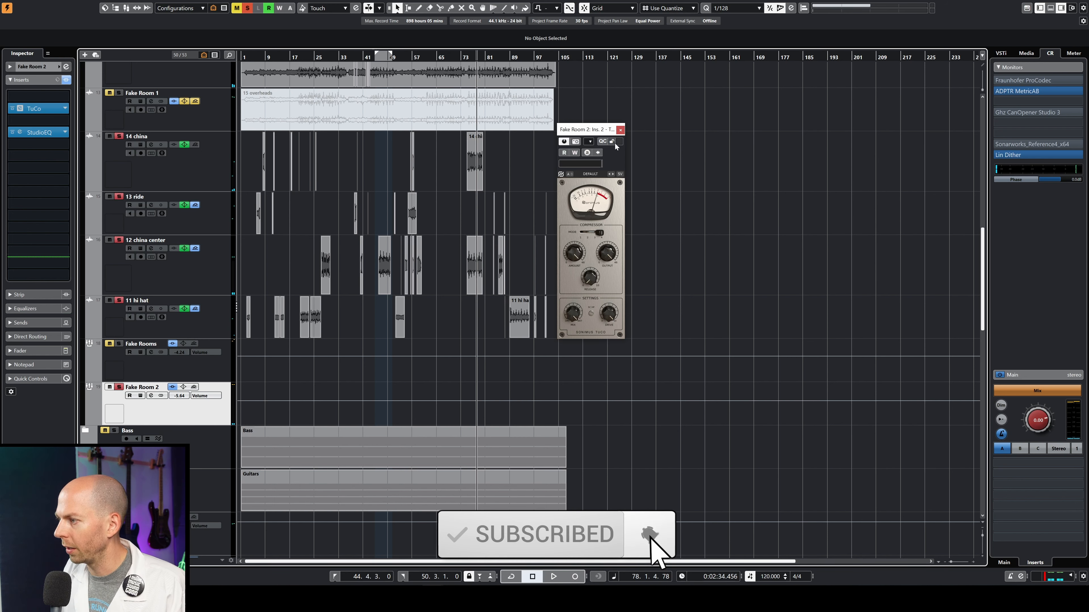
click(619, 130)
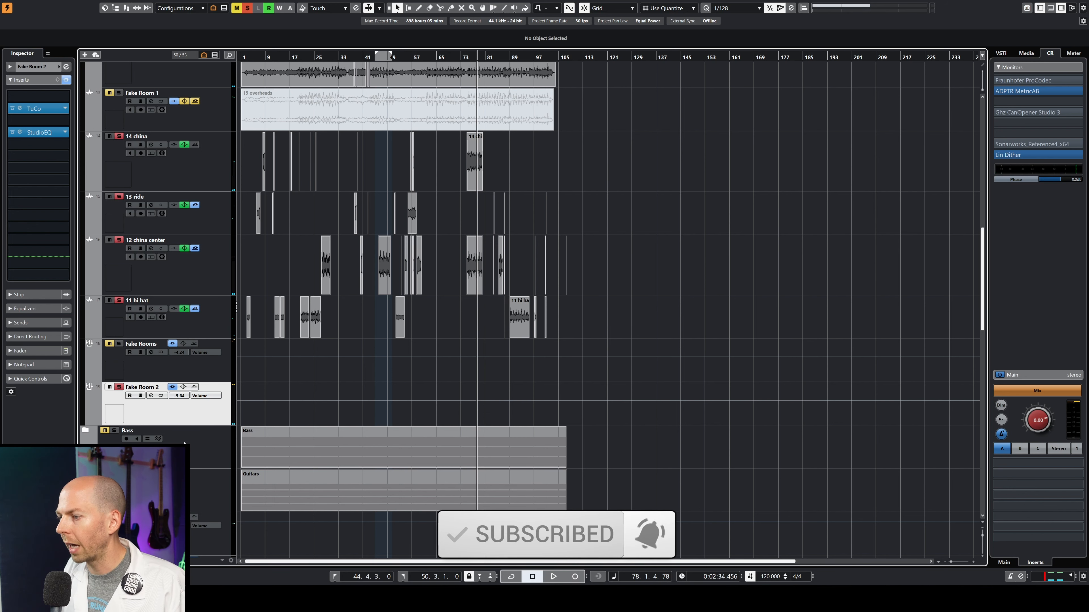